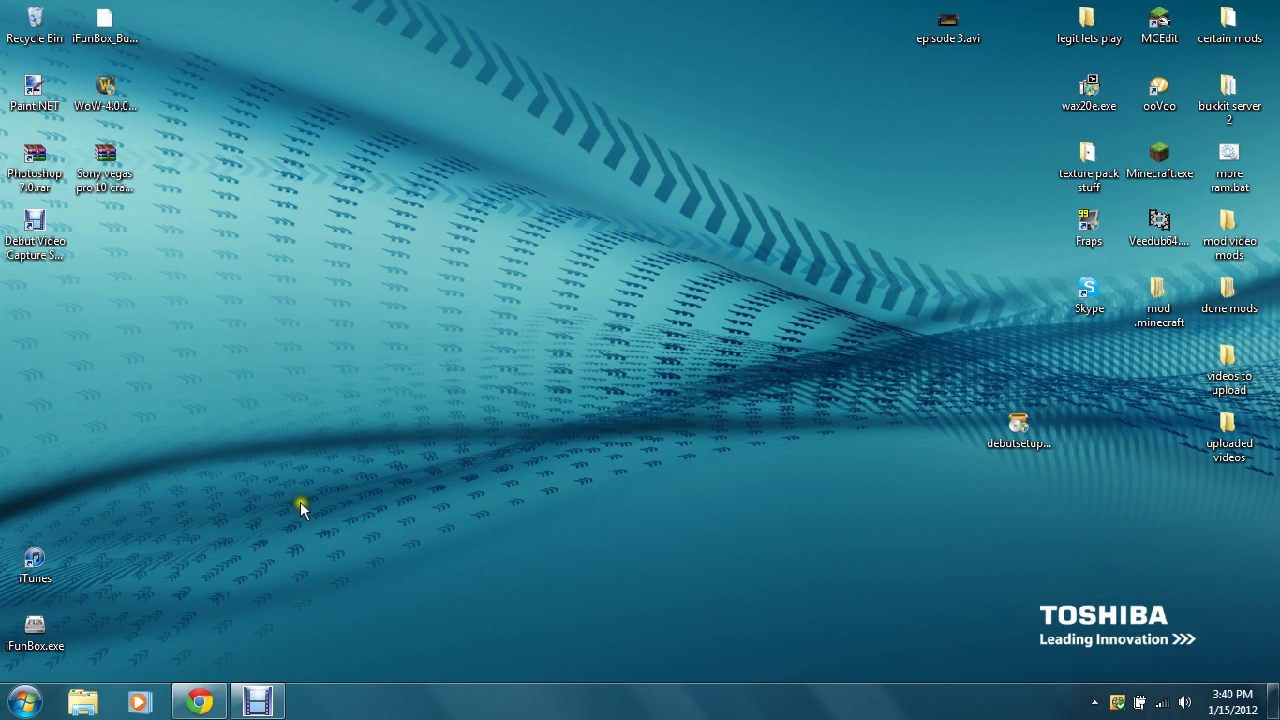
Close the Google Chrome window from its taskbar icon
right_click(200, 700)
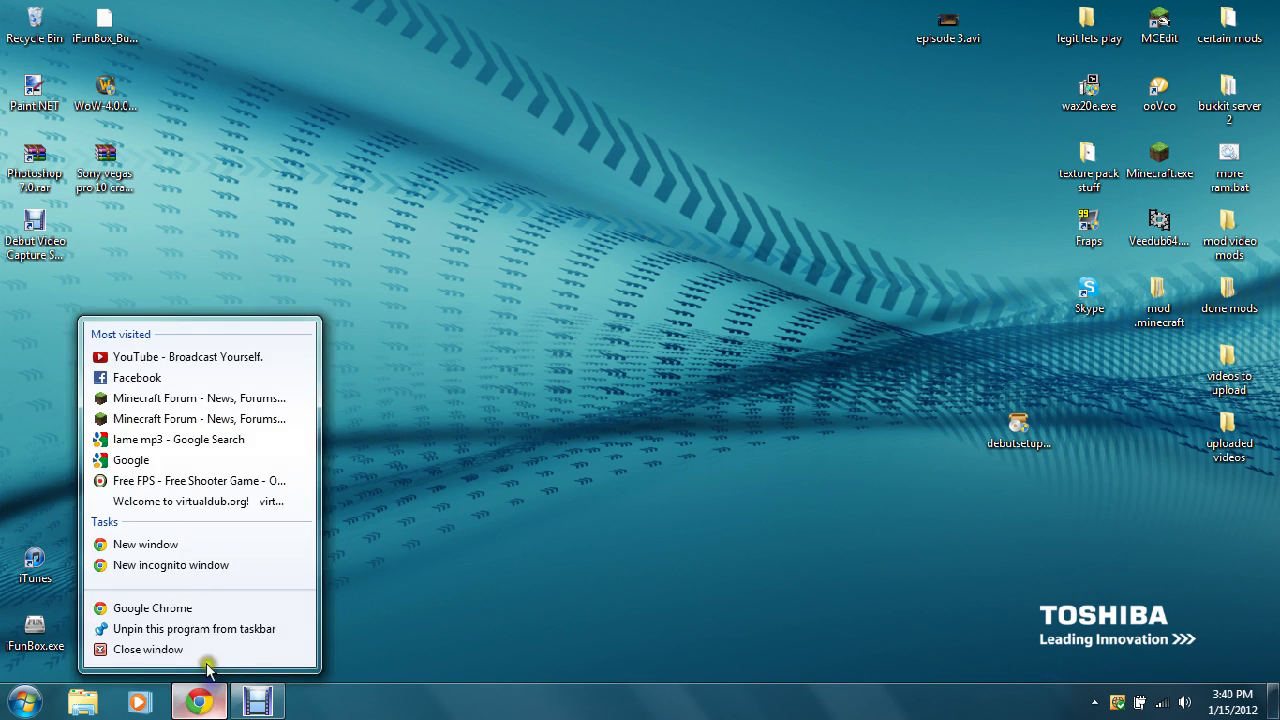
click(191, 646)
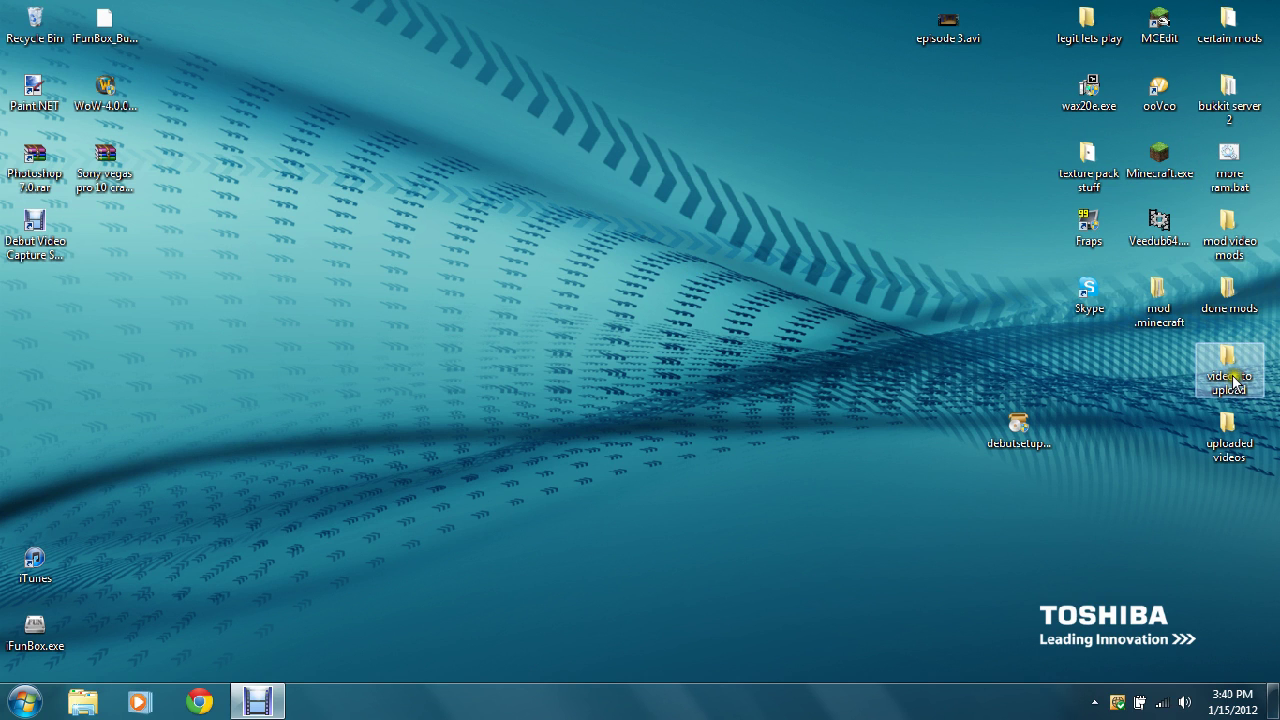
In the mod video mods folder, open ModLoader.zip in WinRAR and minimize it
double_click(1227, 228)
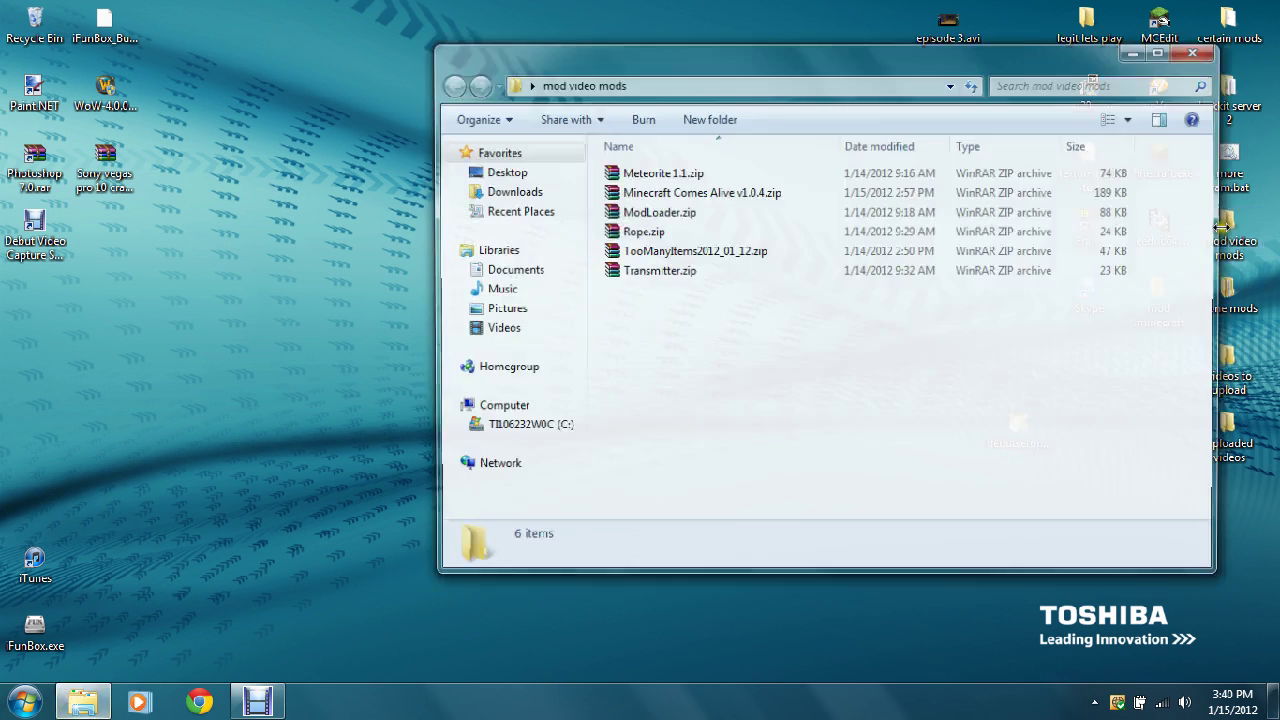
click(727, 197)
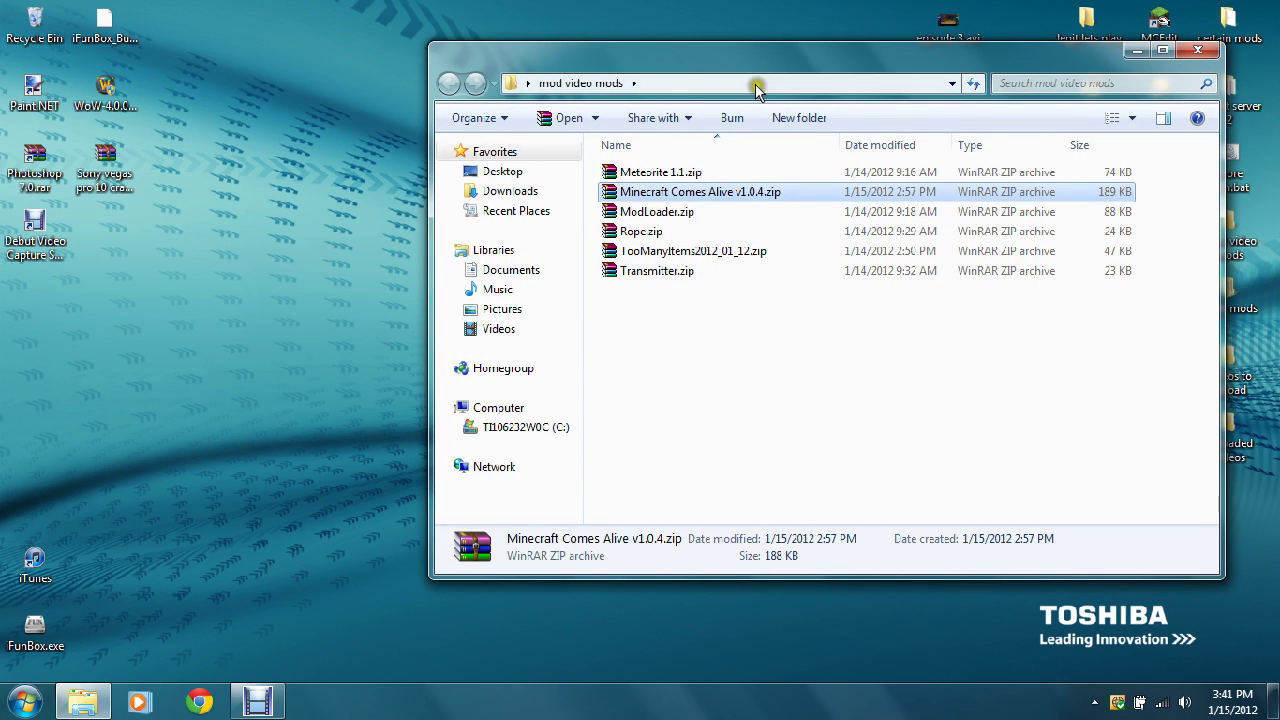
drag(755, 57, 645, 54)
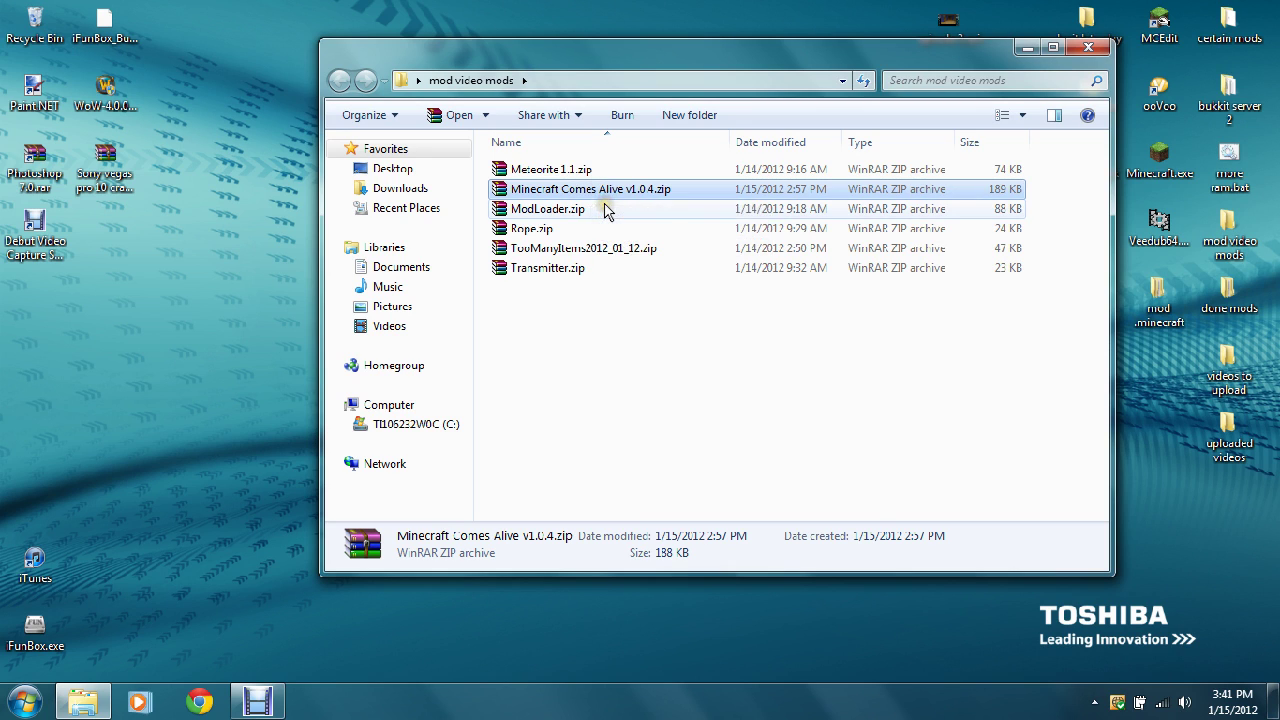
click(605, 208)
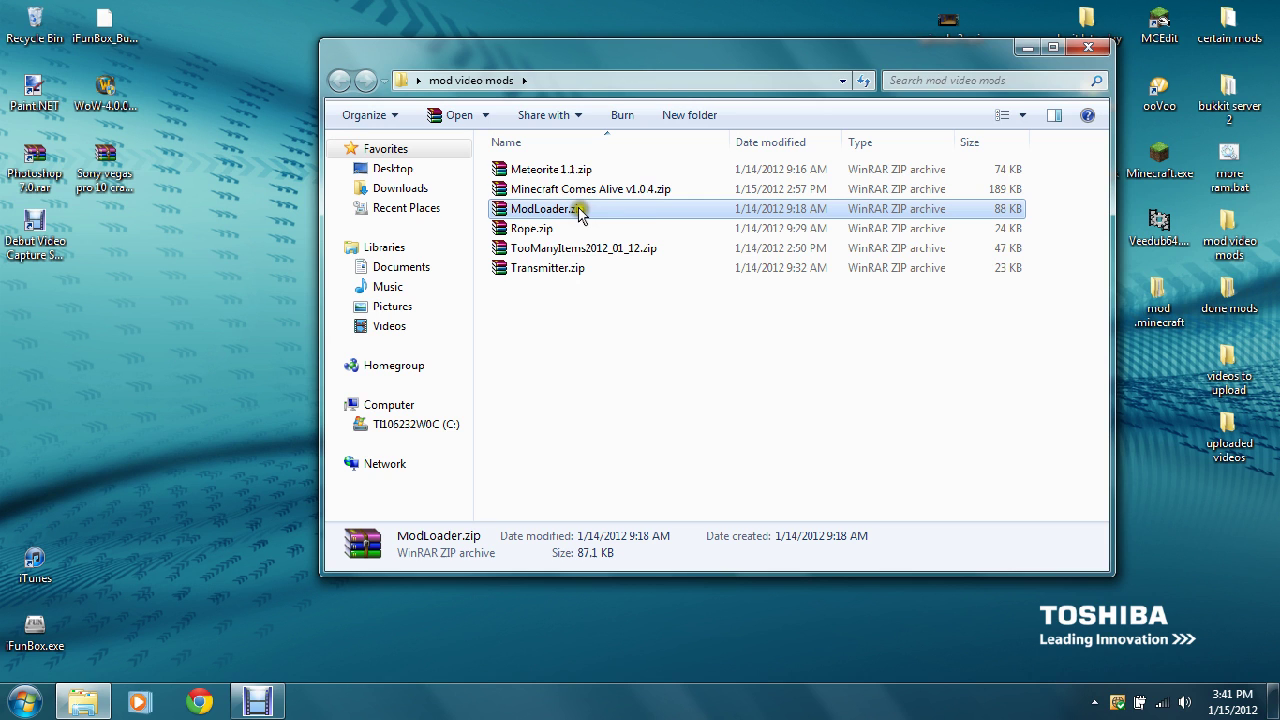
click(649, 208)
double_click(649, 208)
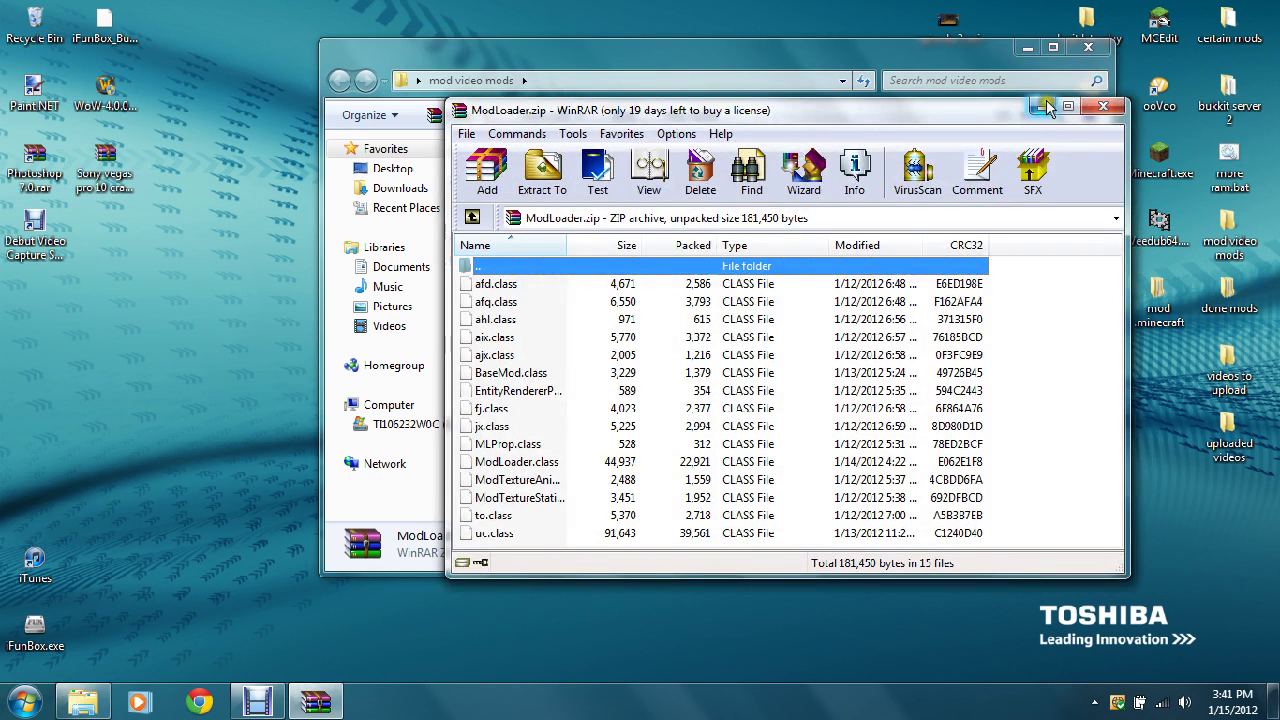
click(1040, 107)
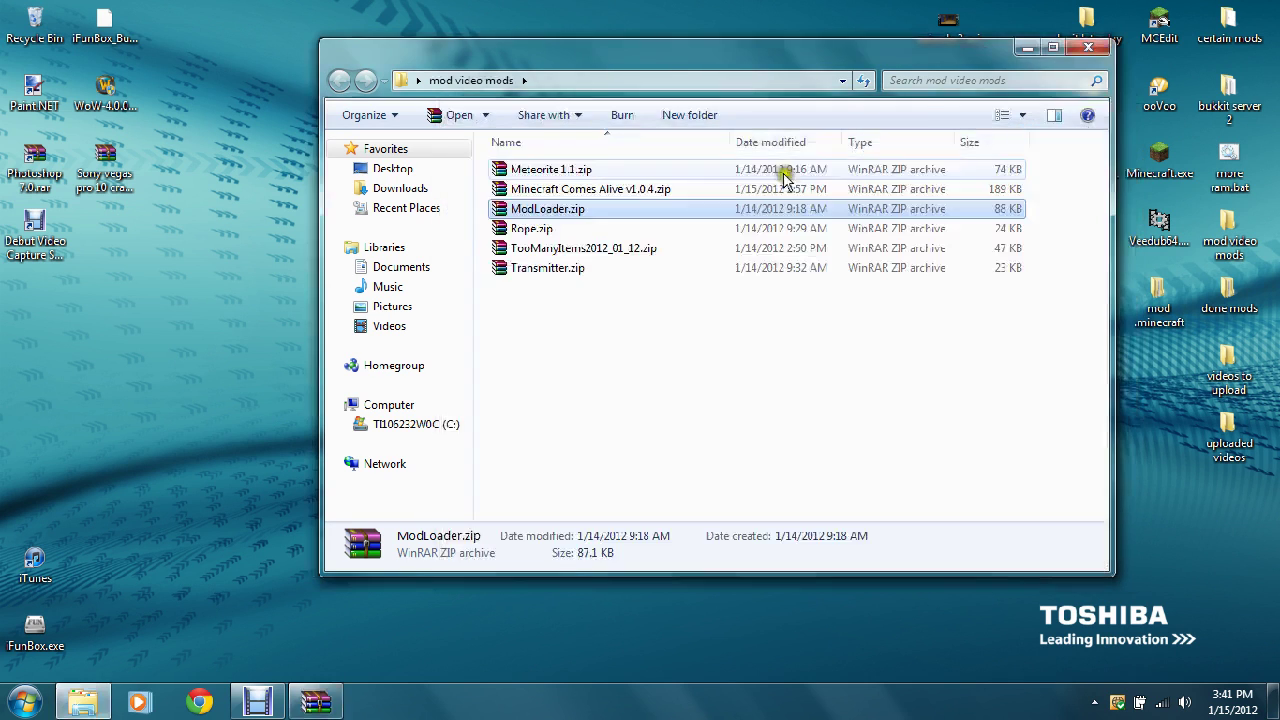
Open Minecraft Comes Alive v1.0.4.zip in WinRAR, minimize it, and close the folder window
click(768, 189)
double_click(770, 188)
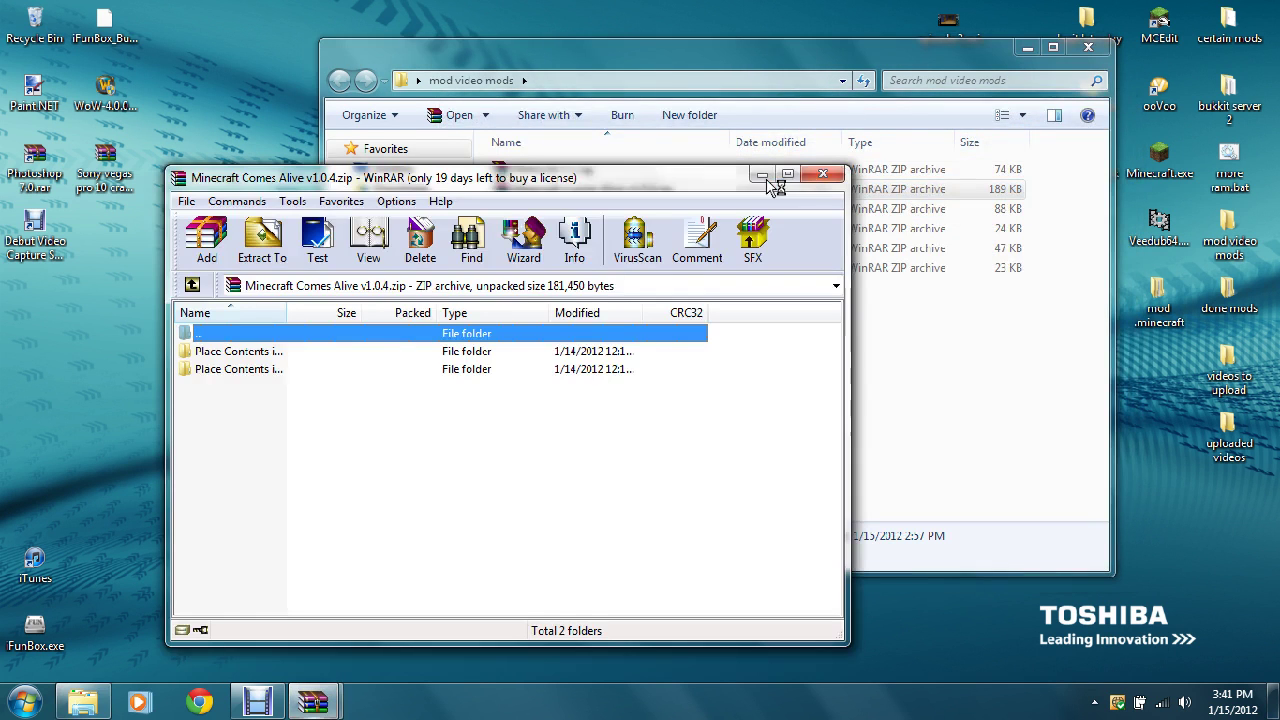
click(762, 177)
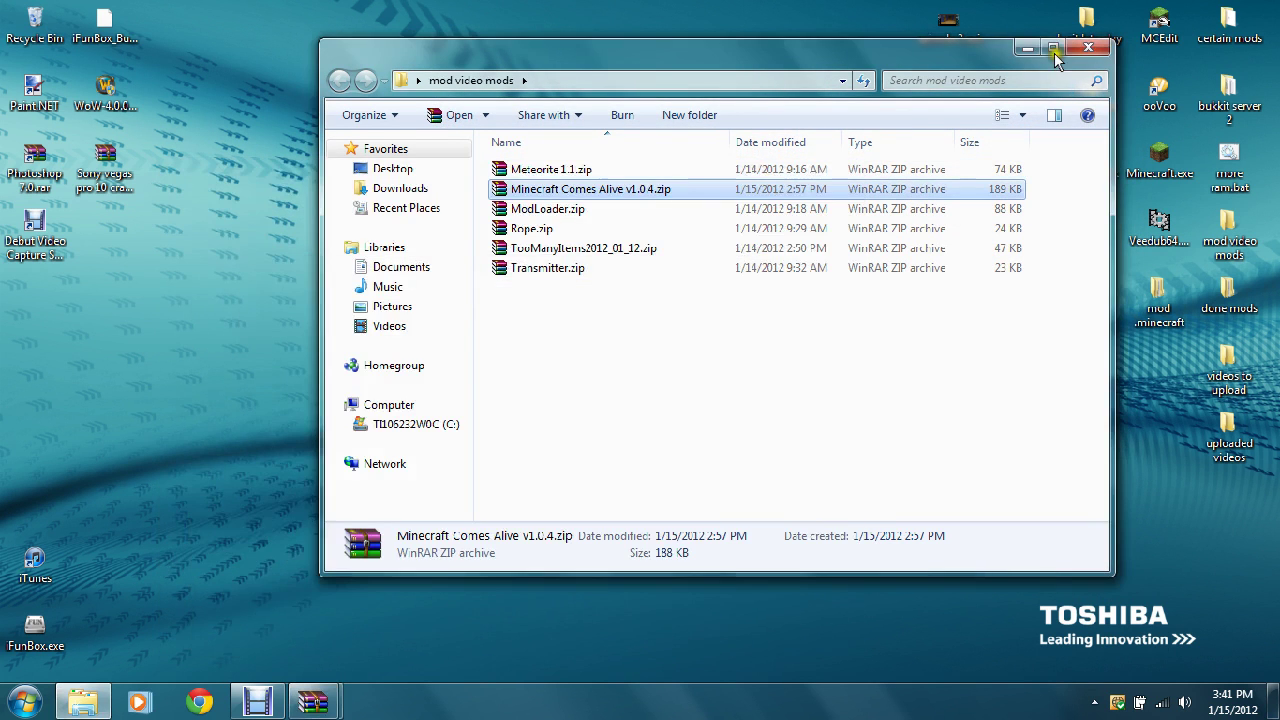
click(1083, 48)
Browse from the Minecraft bin folder through saves up to the AppData Roaming folder
right_click(90, 700)
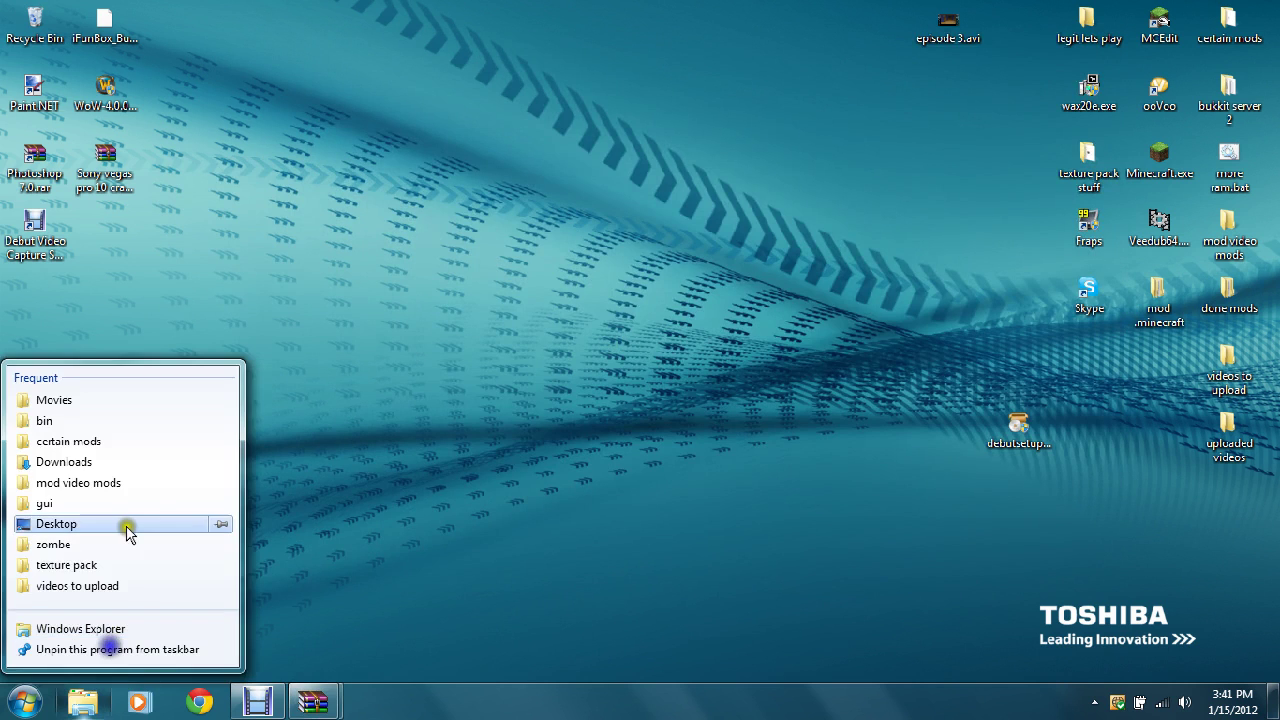
click(89, 420)
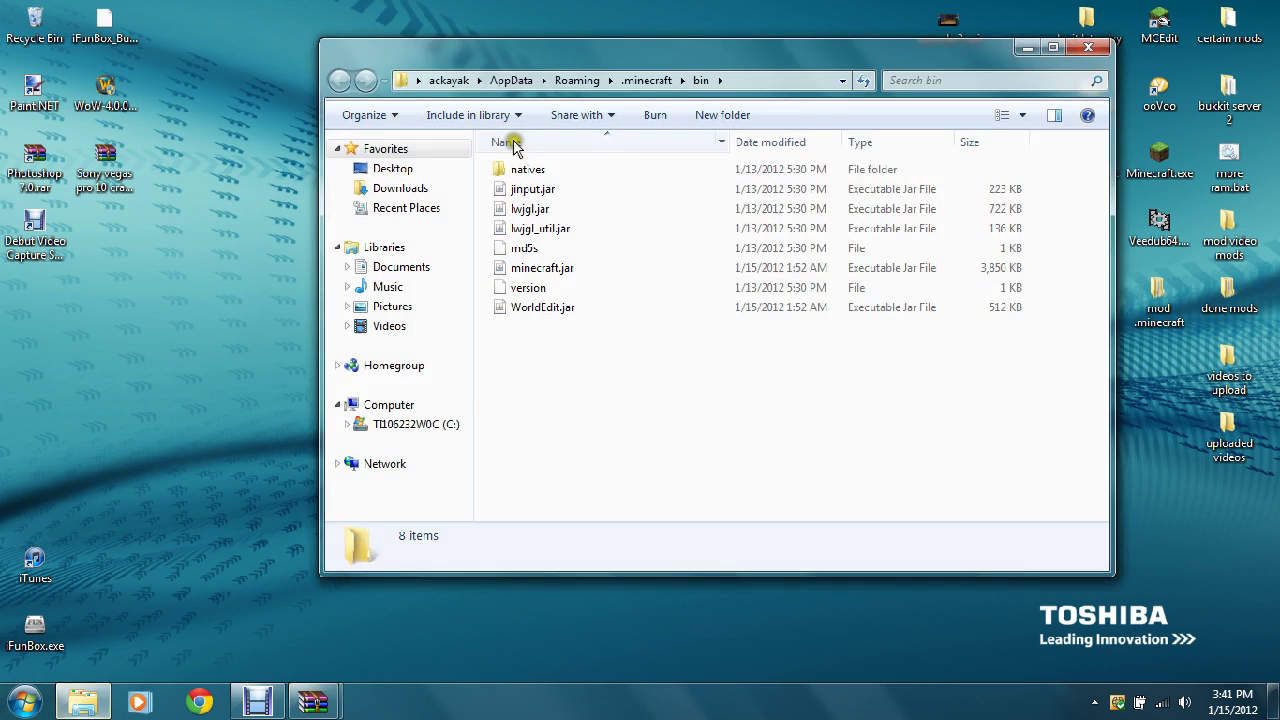
click(650, 84)
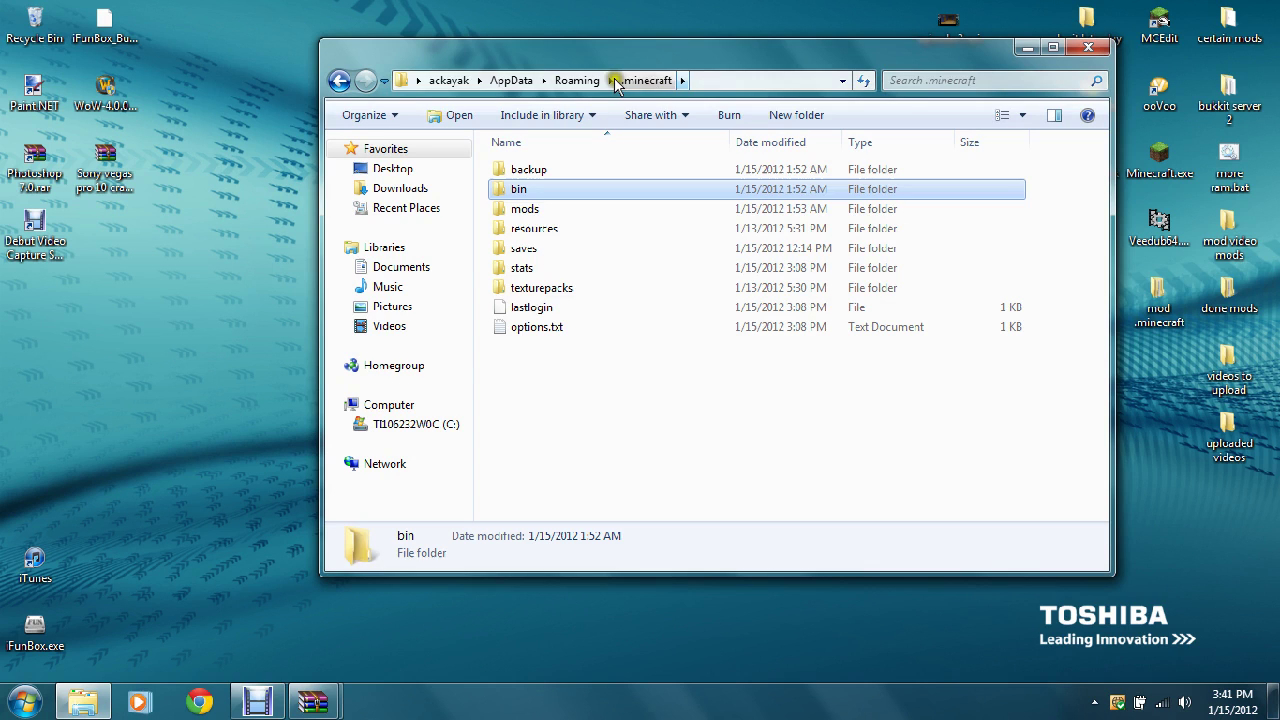
double_click(533, 247)
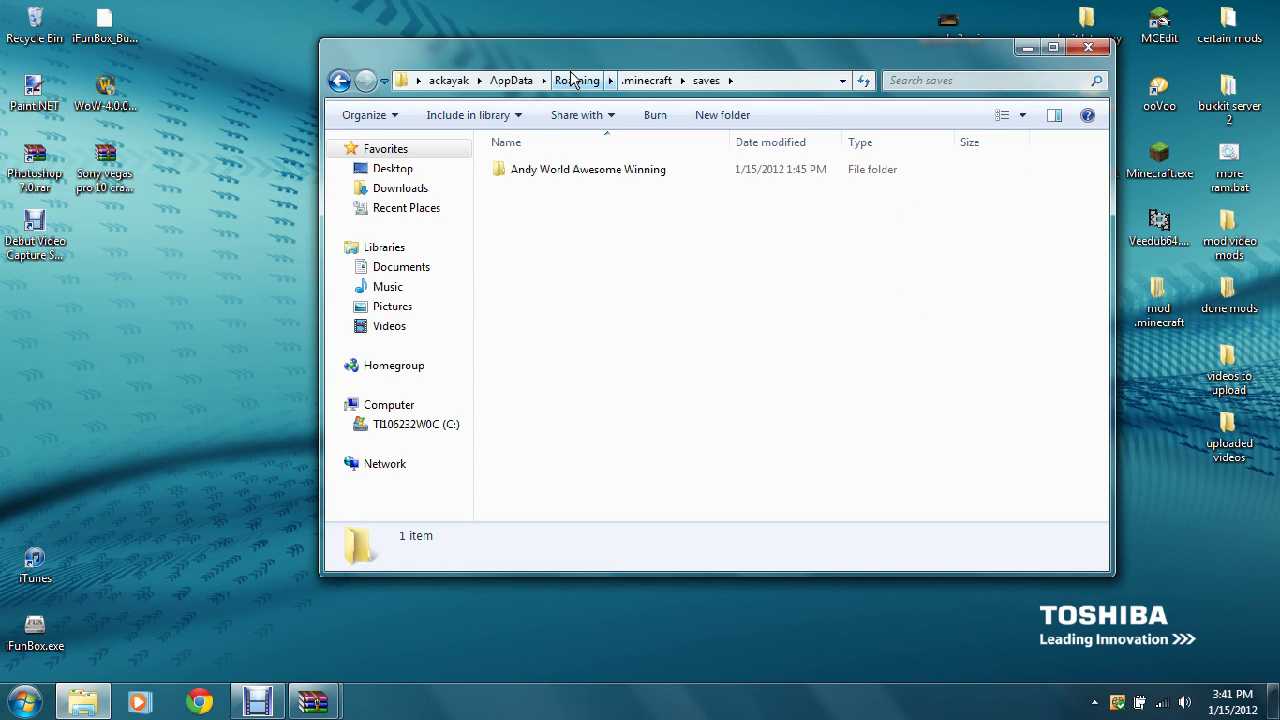
double_click(606, 169)
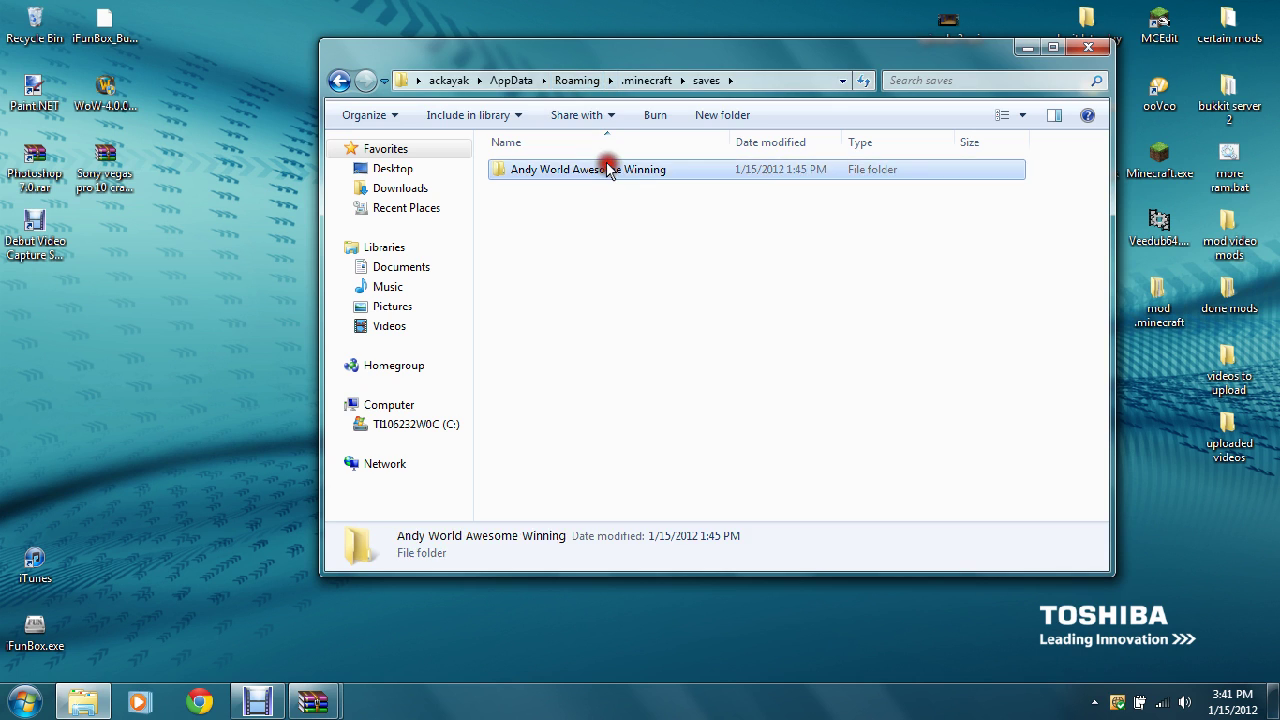
click(339, 80)
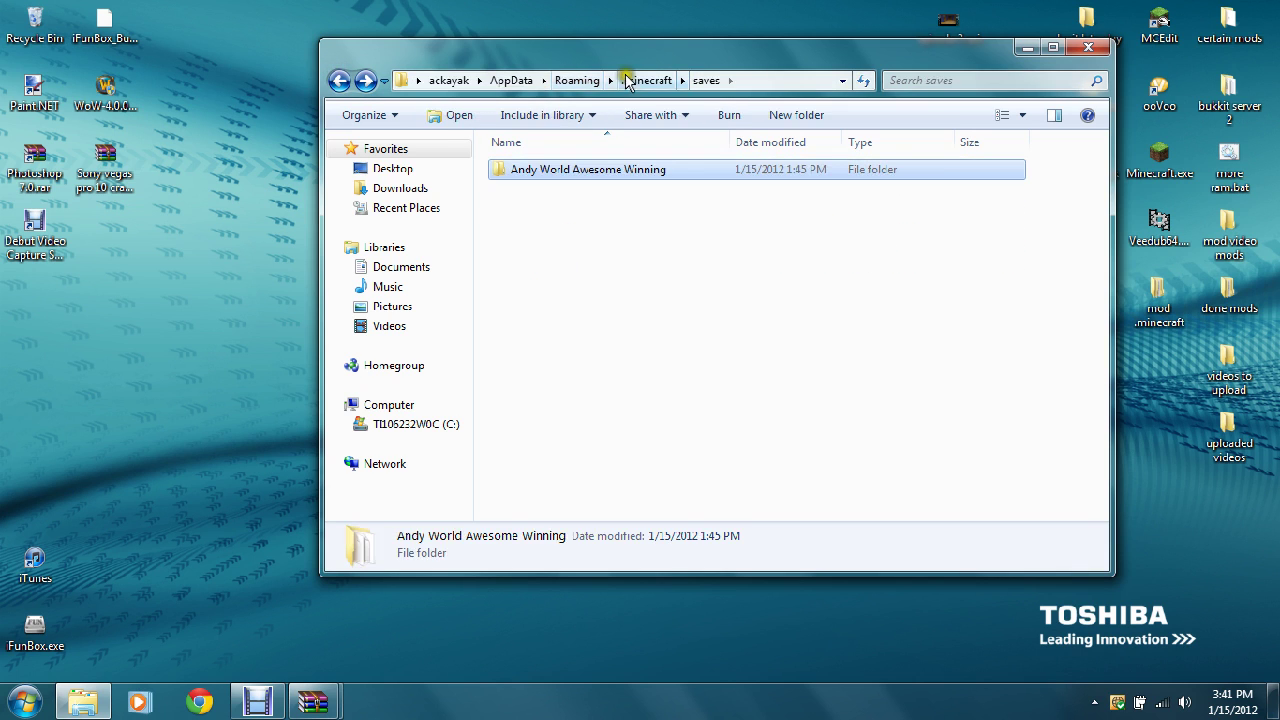
click(593, 98)
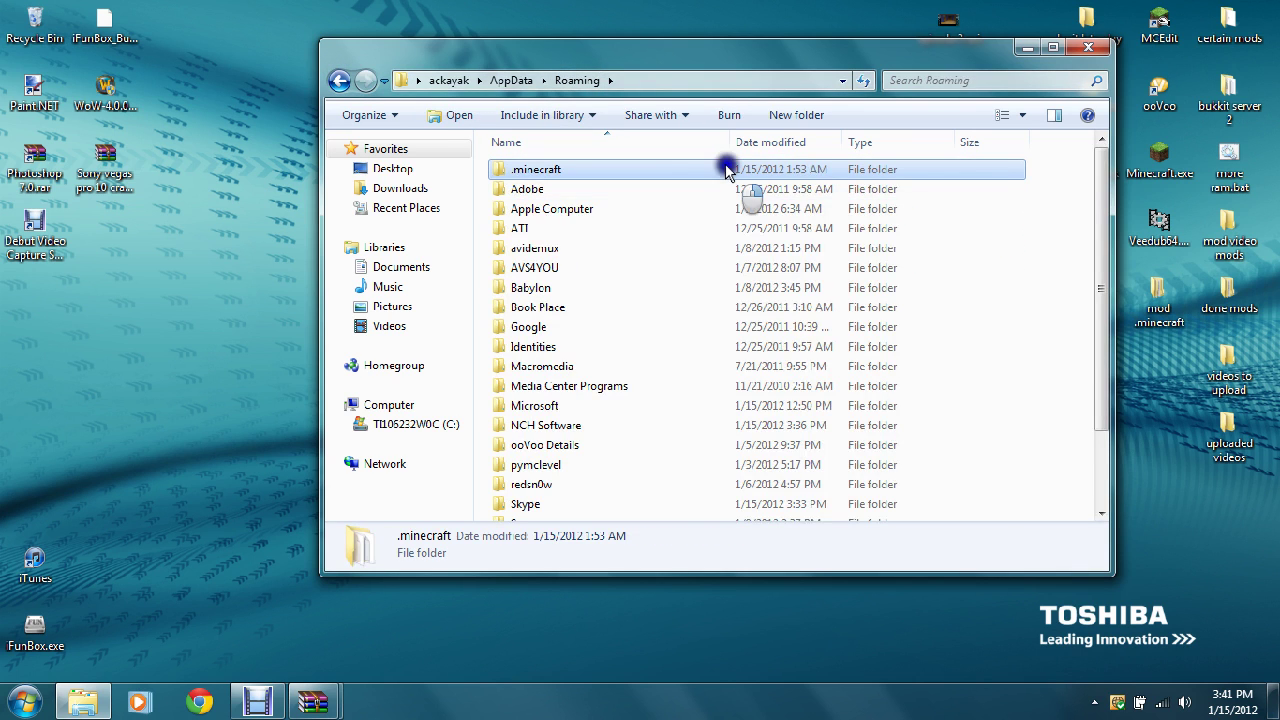
Copy the .minecraft folder from Roaming and rearrange the window on the desktop
right_click(726, 169)
click(772, 437)
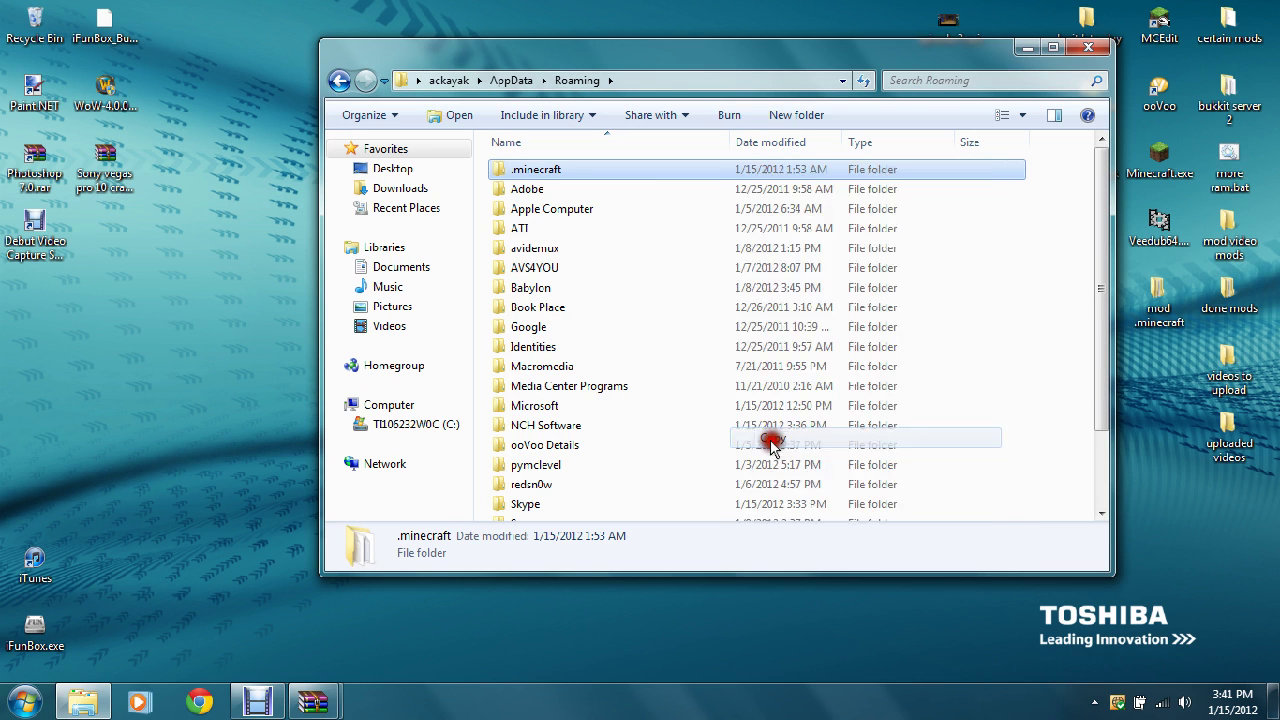
drag(943, 60, 724, 50)
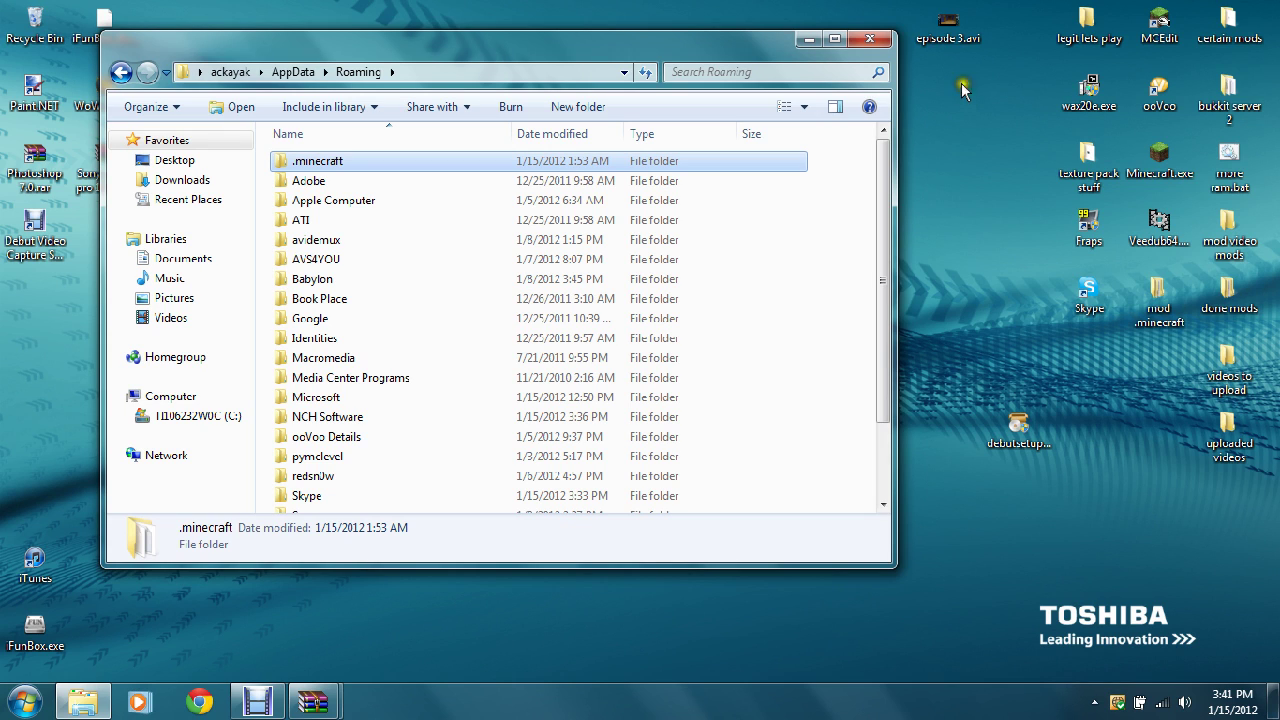
mouse_move(947, 42)
mouse_down()
mouse_move(1010, 55)
mouse_move(1025, 38)
mouse_up()
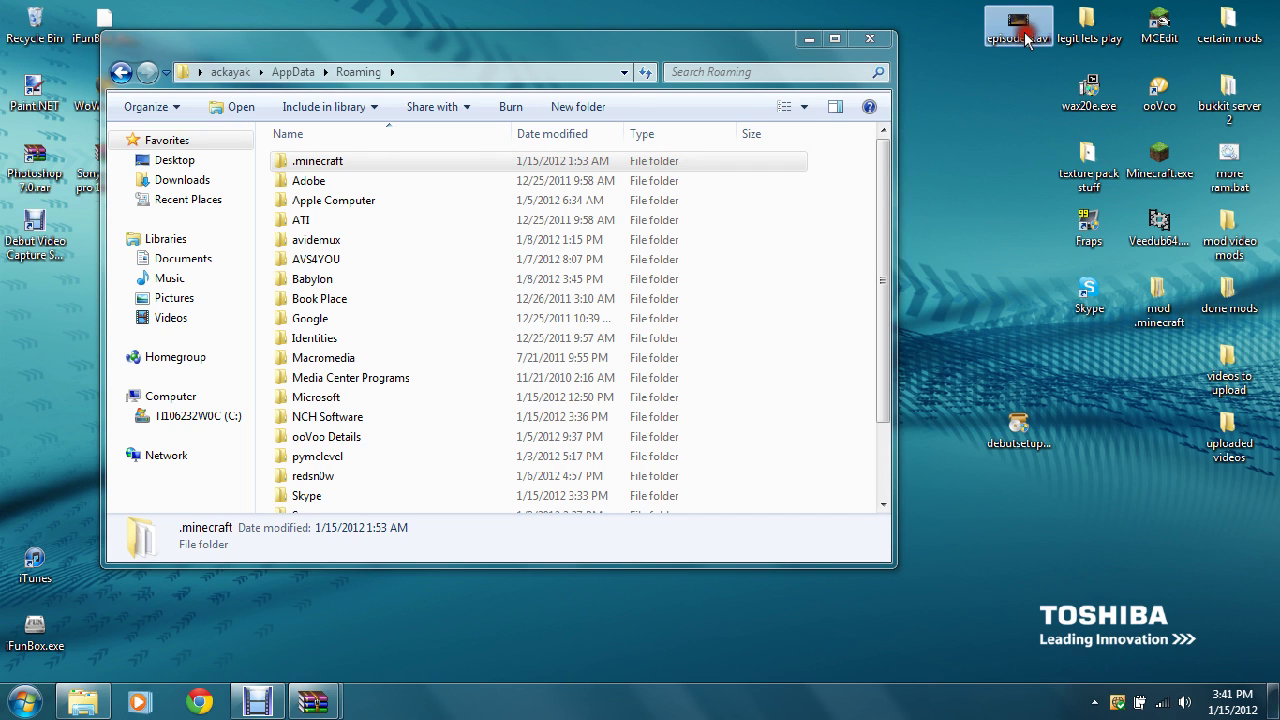
click(1012, 93)
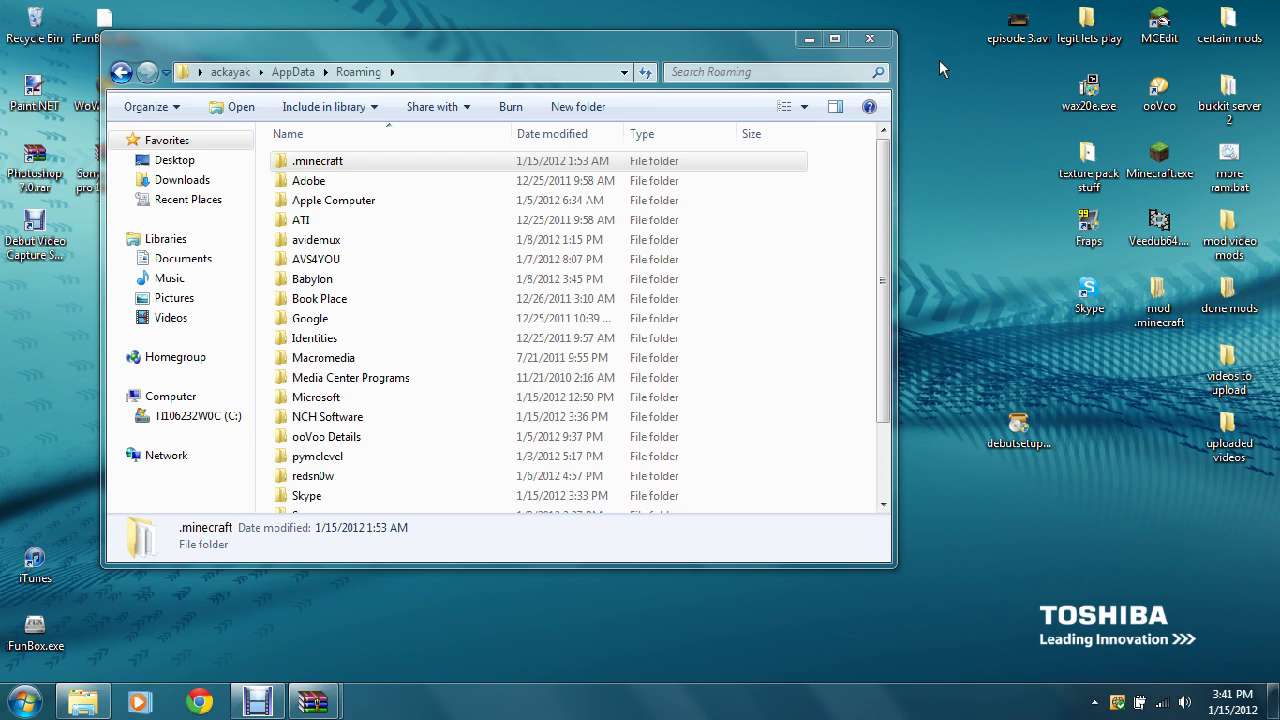
click(987, 86)
right_click(995, 84)
click(983, 124)
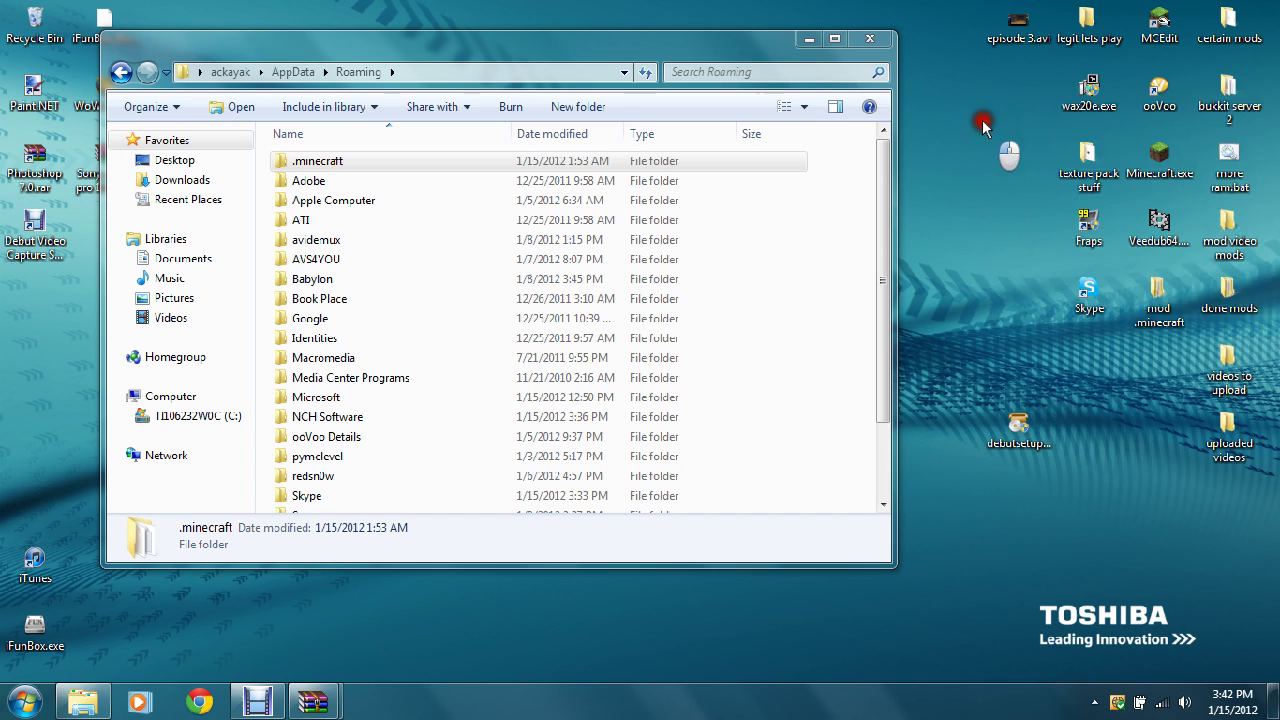
Paste the copied .minecraft (376 items, 55.8 MB) into legit lets play, then close that folder
double_click(1087, 22)
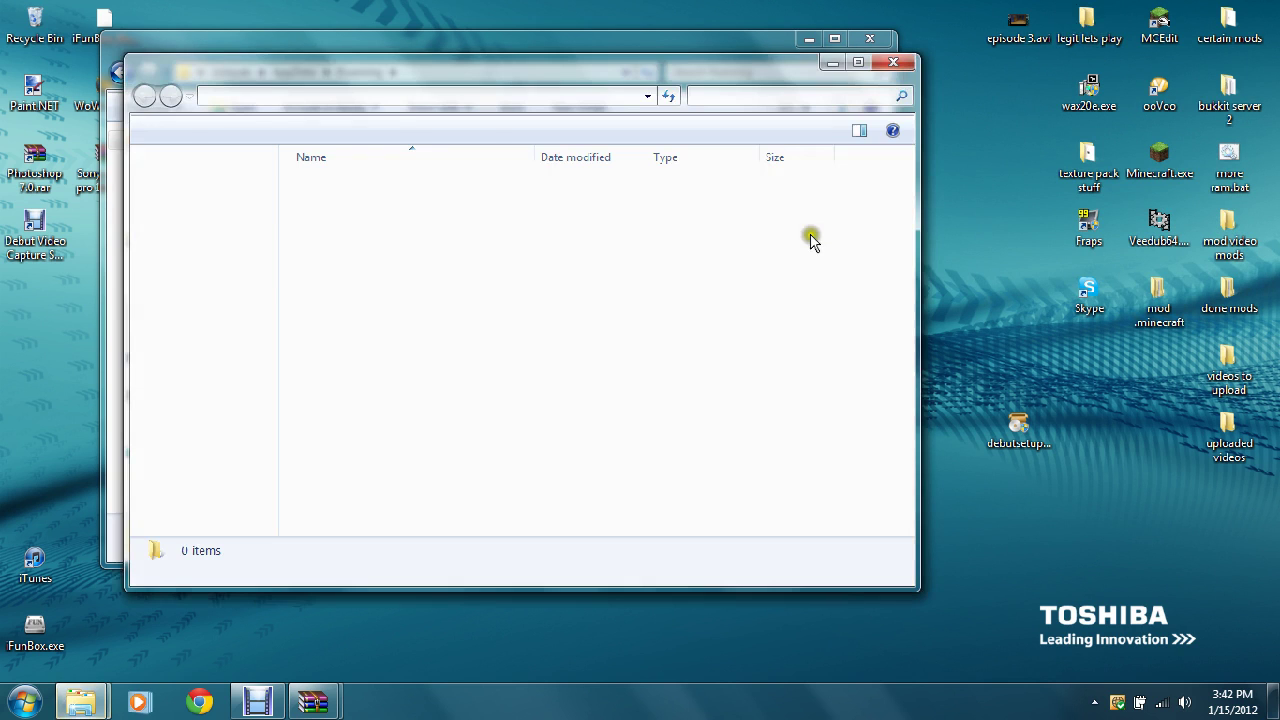
right_click(567, 208)
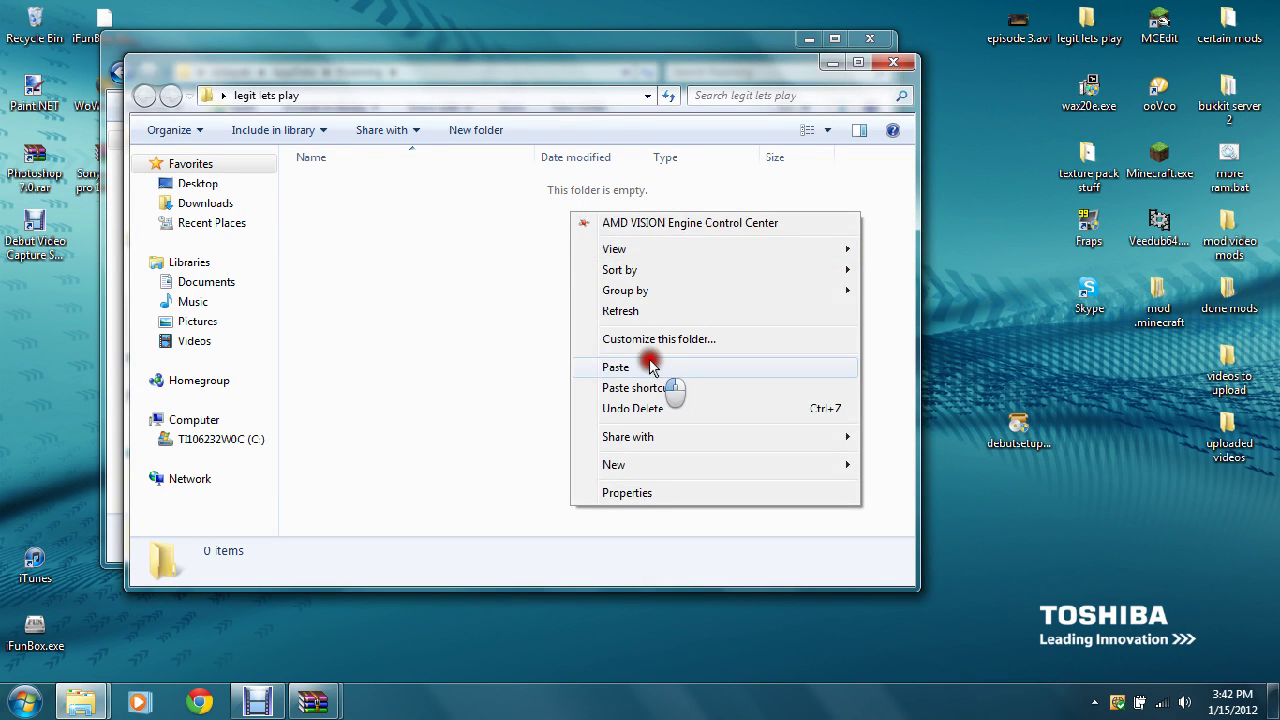
click(649, 366)
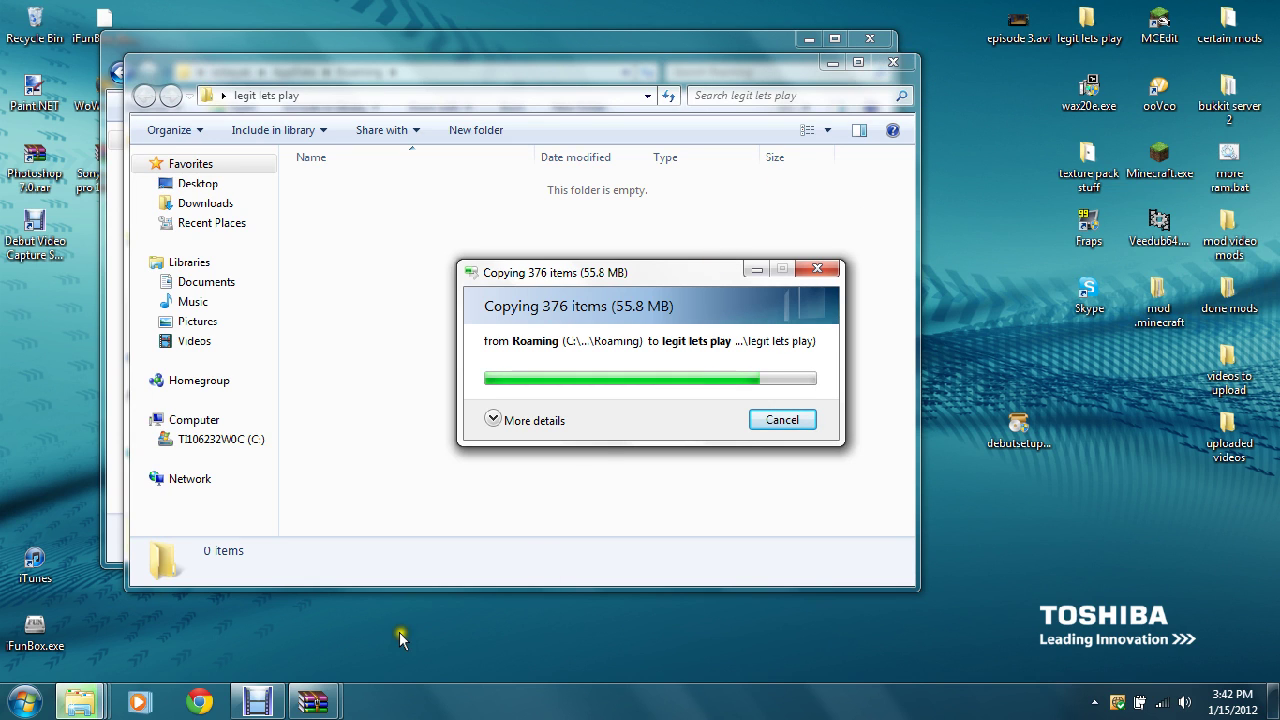
click(258, 702)
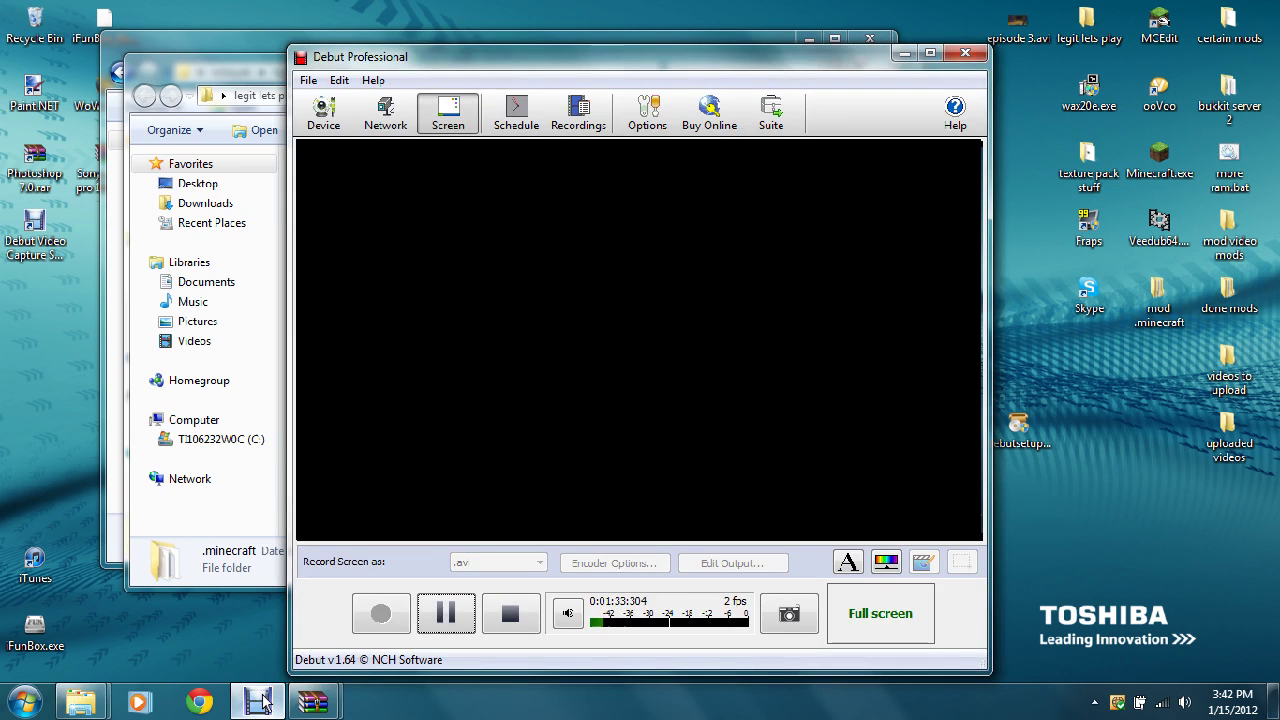
click(262, 704)
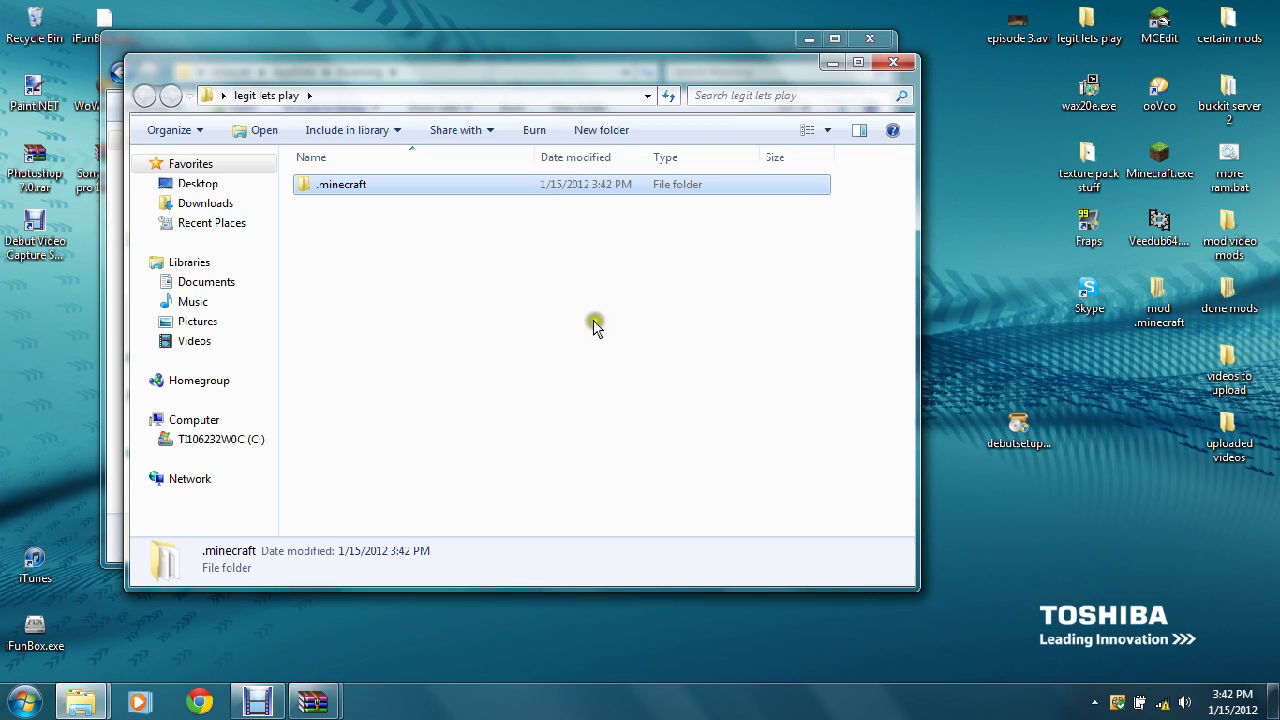
click(597, 232)
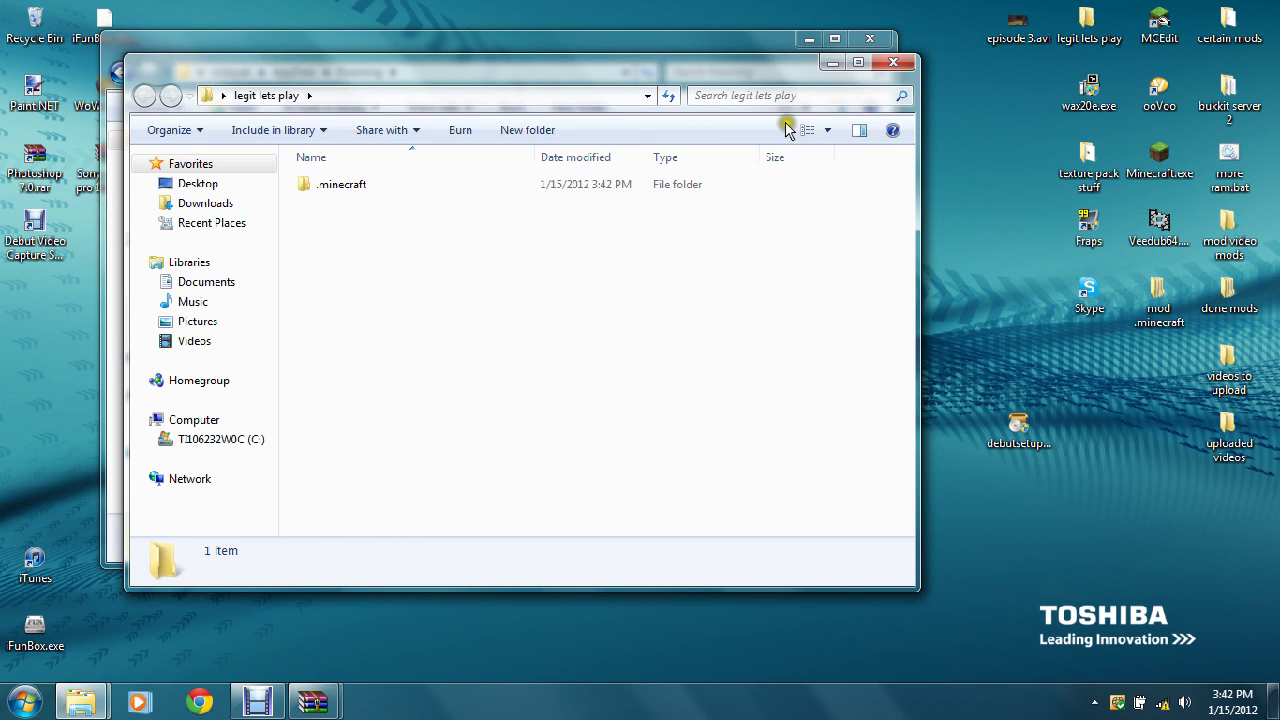
click(893, 62)
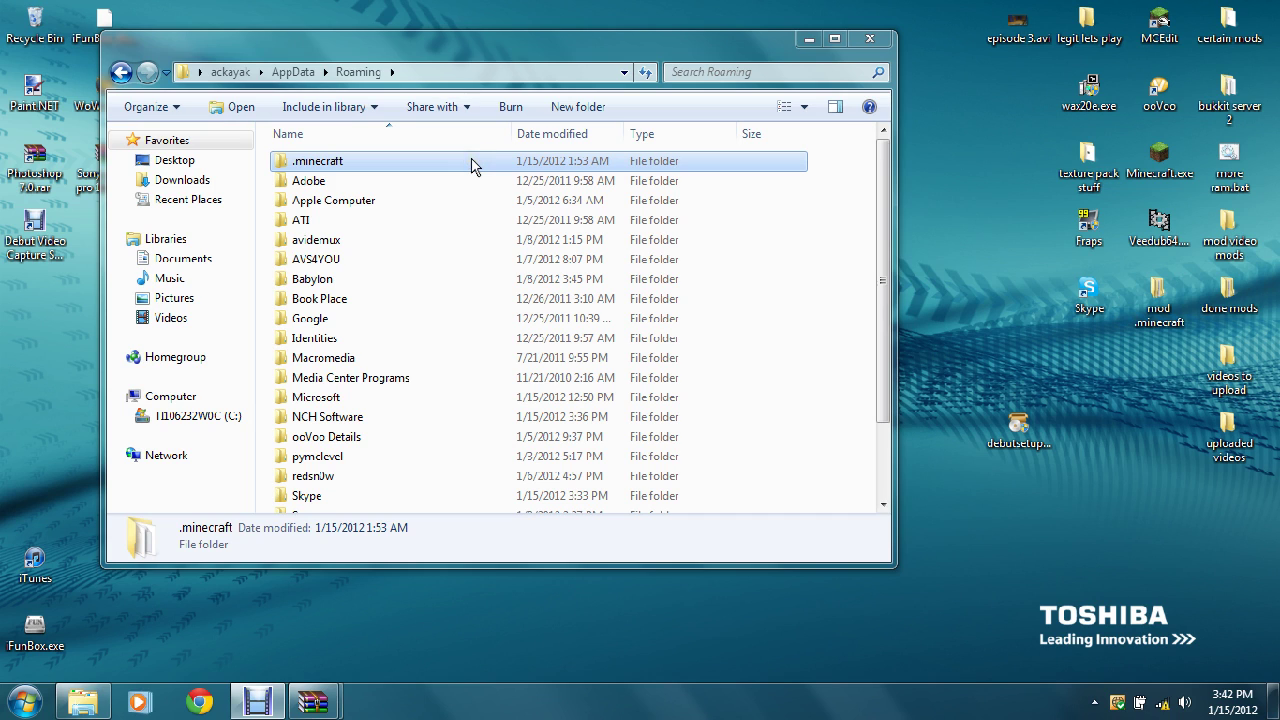
Open .minecraft\bin\minecraft.jar with WinRAR archiver and select its META-INF folder
click(472, 165)
double_click(472, 165)
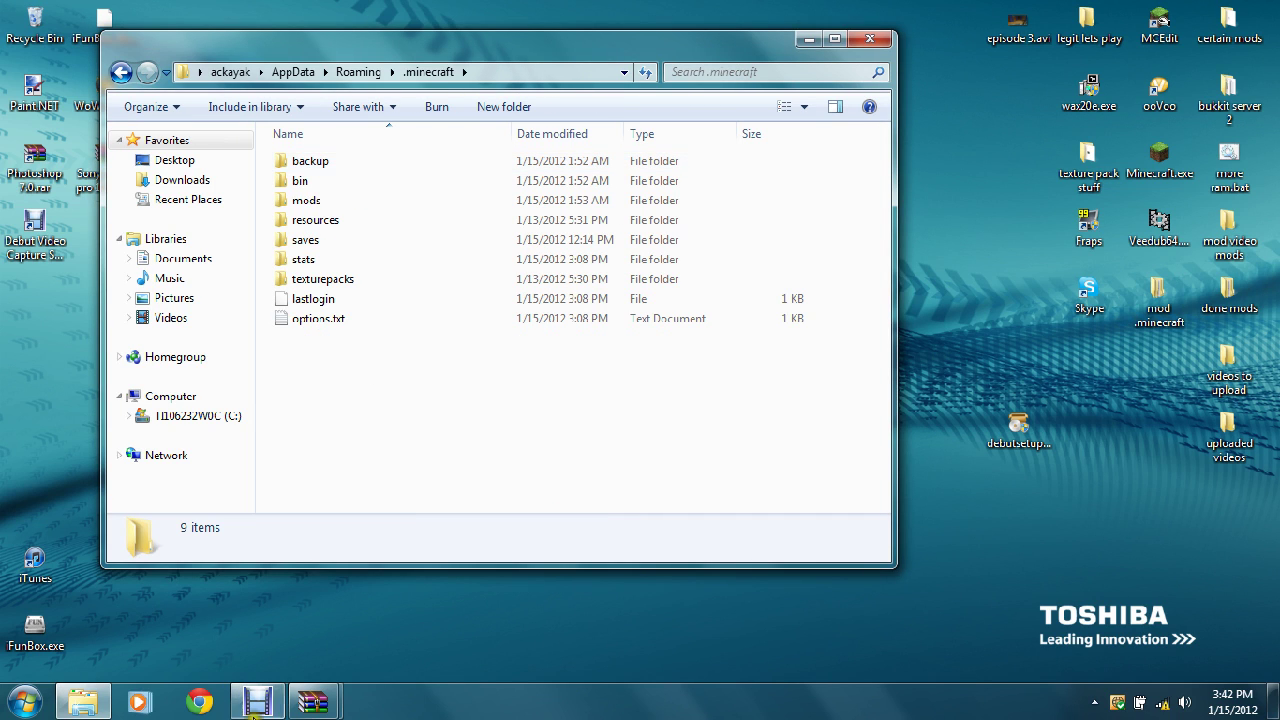
click(360, 168)
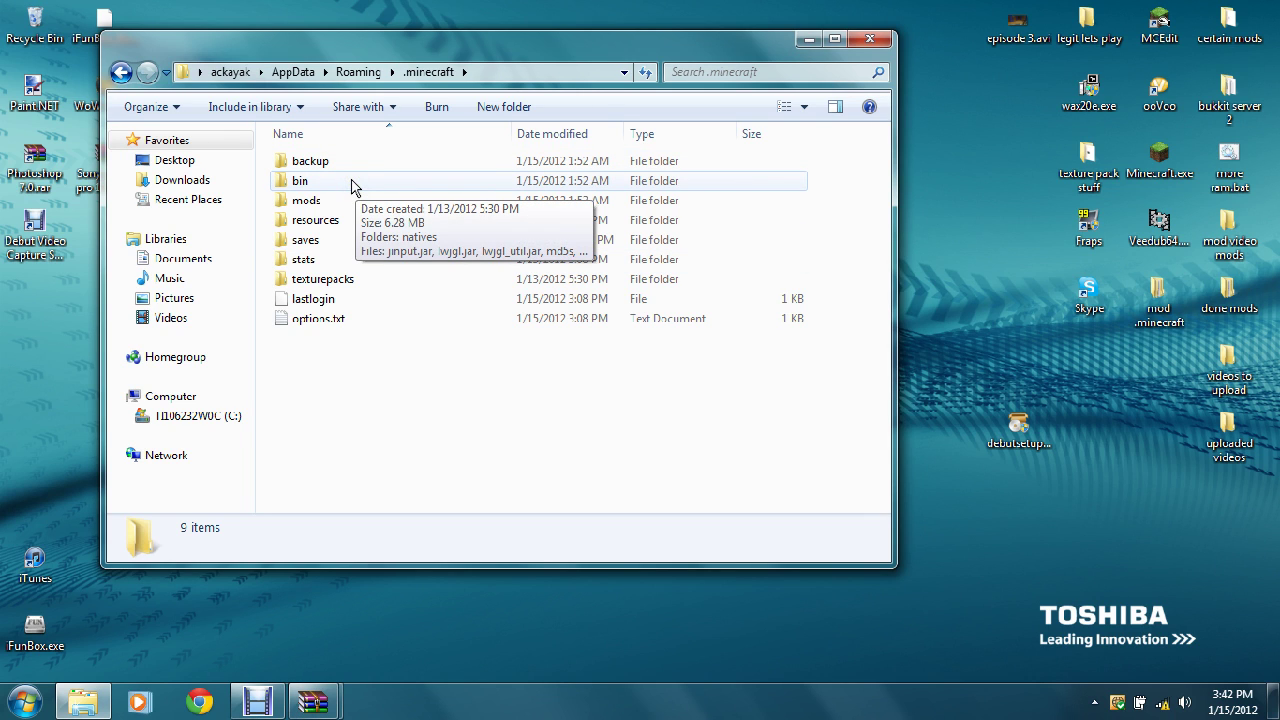
click(350, 185)
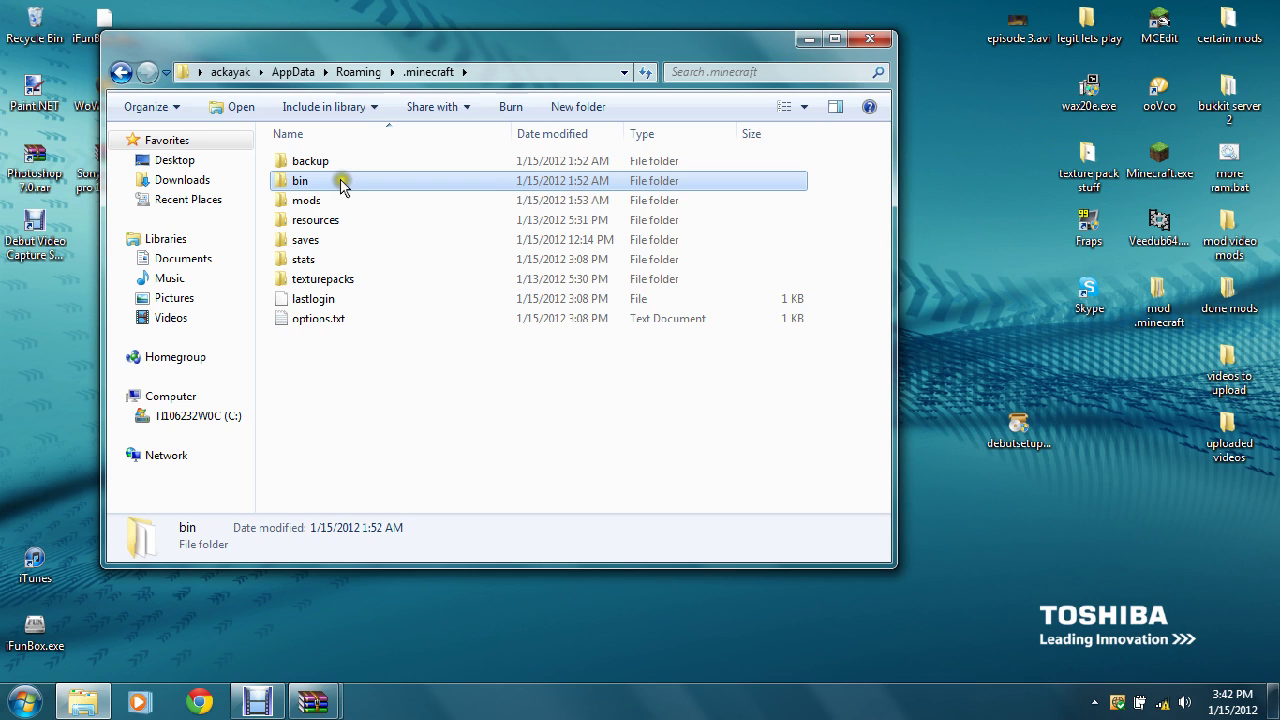
double_click(340, 186)
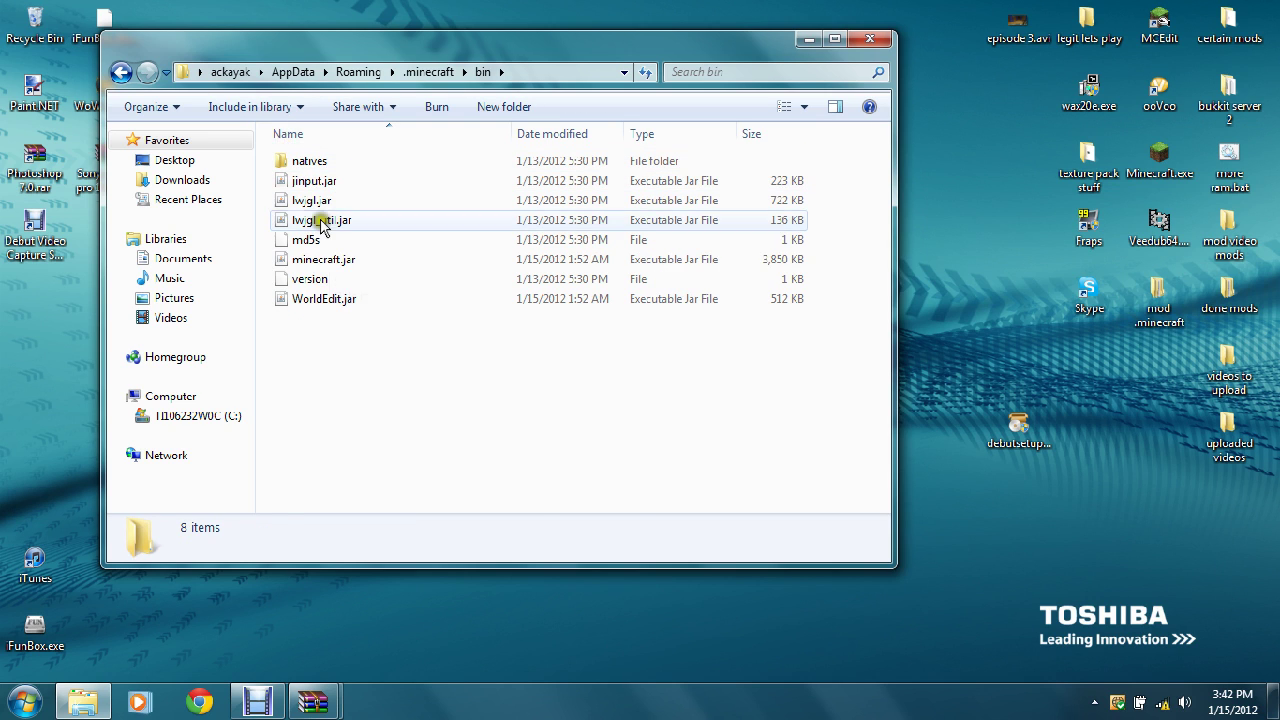
click(338, 262)
right_click(334, 260)
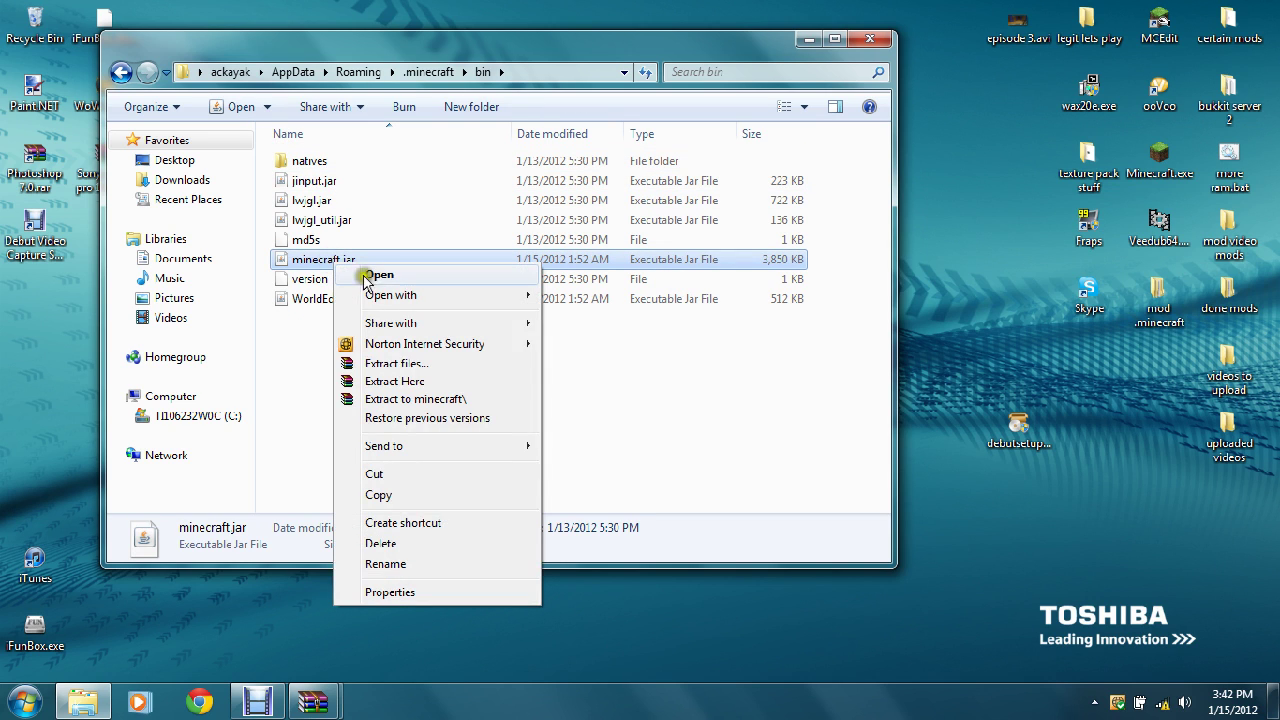
mouse_move(440, 297)
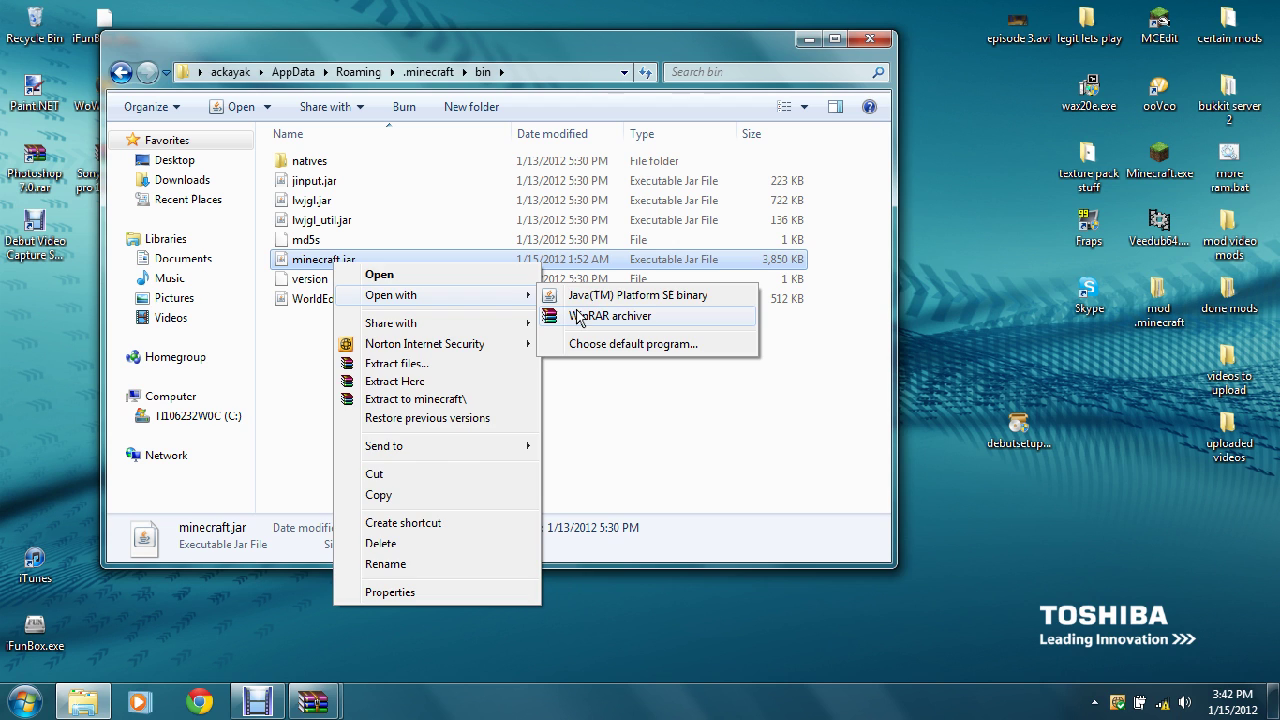
click(579, 317)
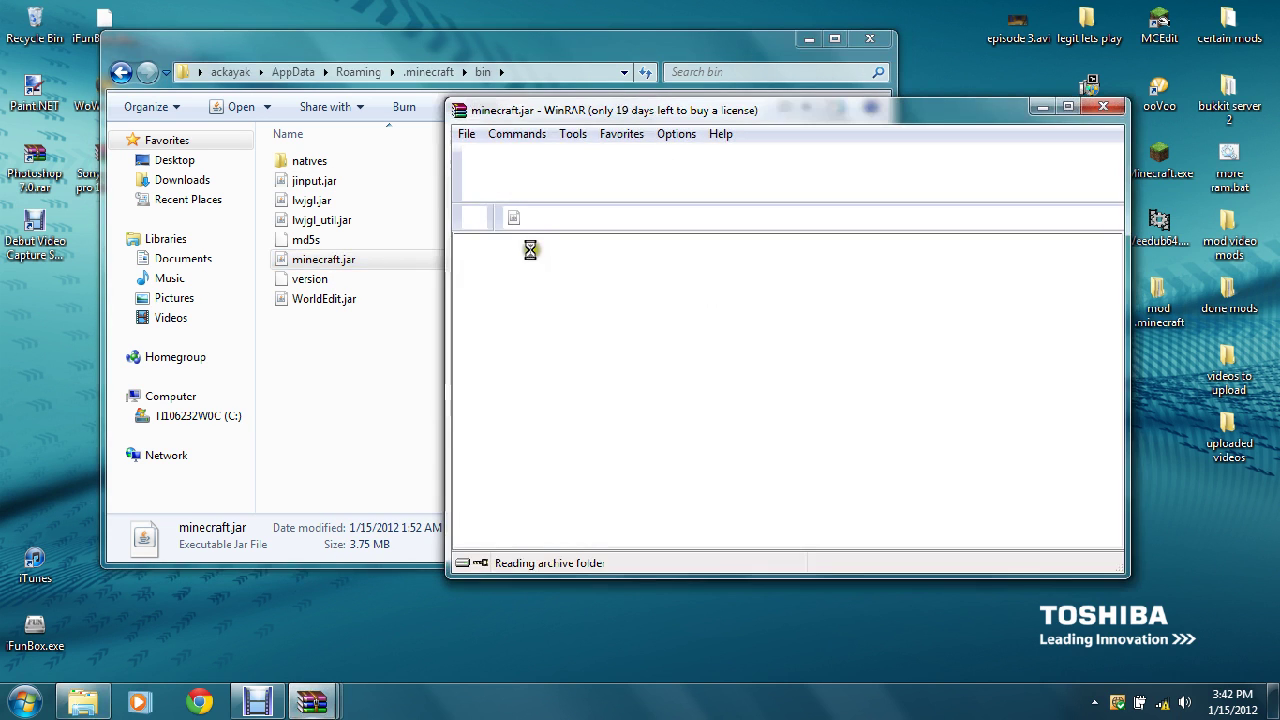
click(517, 461)
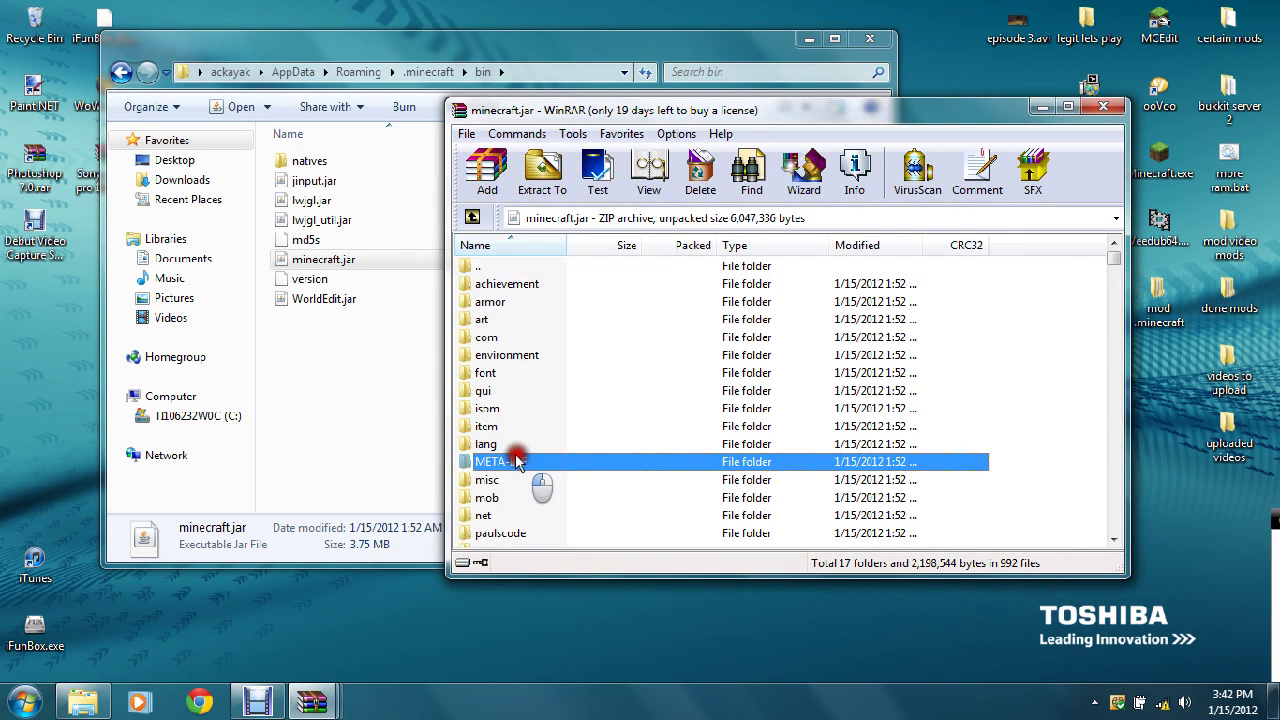
Delete META-INF from minecraft.jar and snap its WinRAR window to the left half
right_click(517, 461)
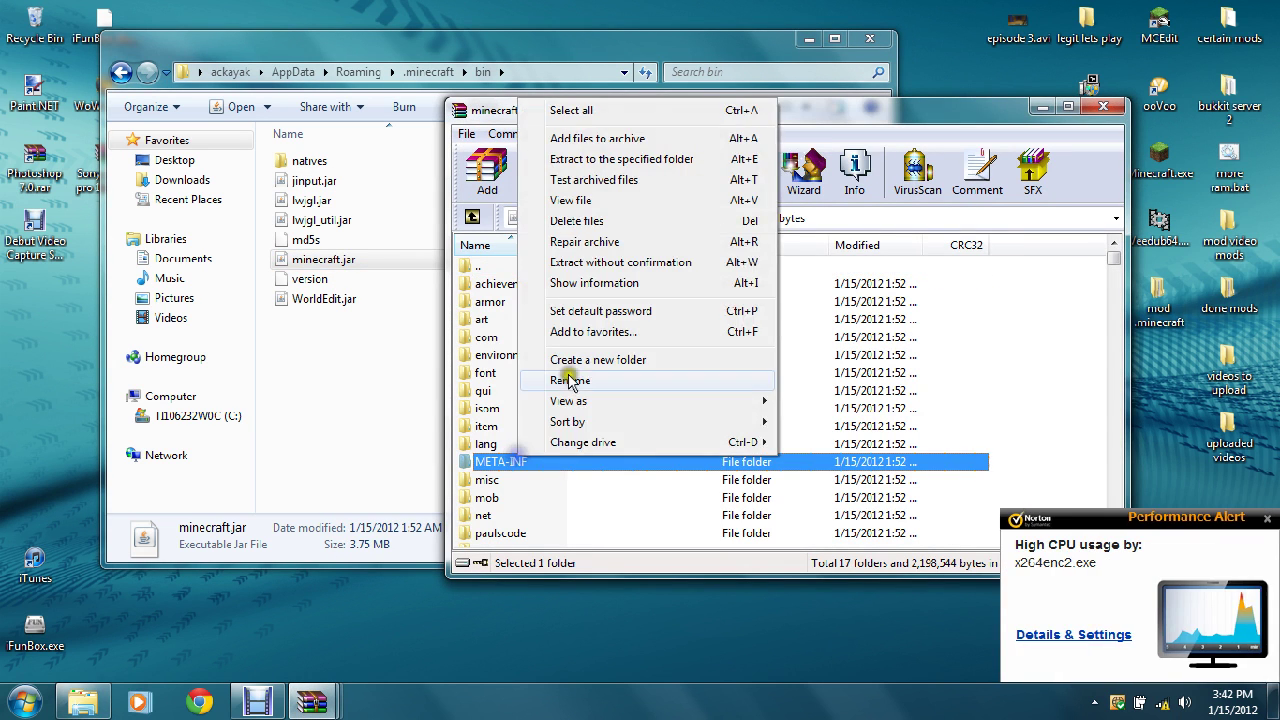
click(620, 221)
click(672, 416)
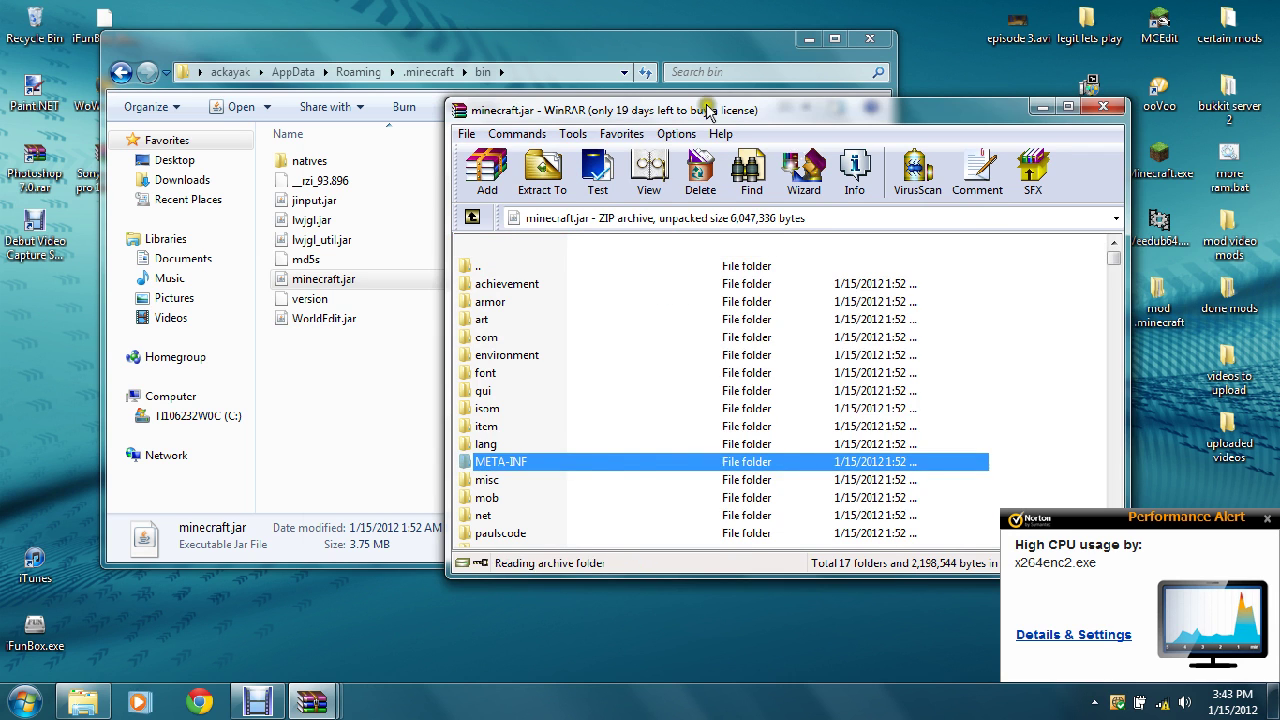
mouse_move(730, 112)
mouse_down()
mouse_move(578, 104)
mouse_move(308, 36)
mouse_up()
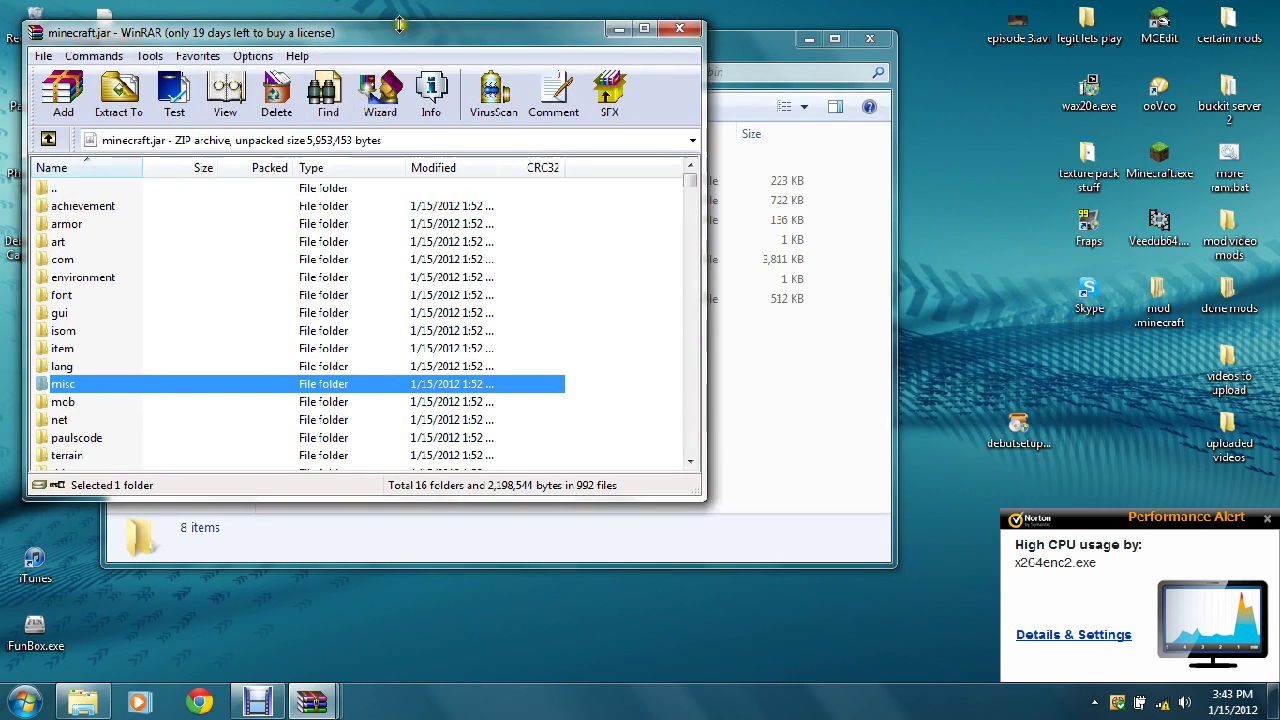
drag(443, 33, 2, 12)
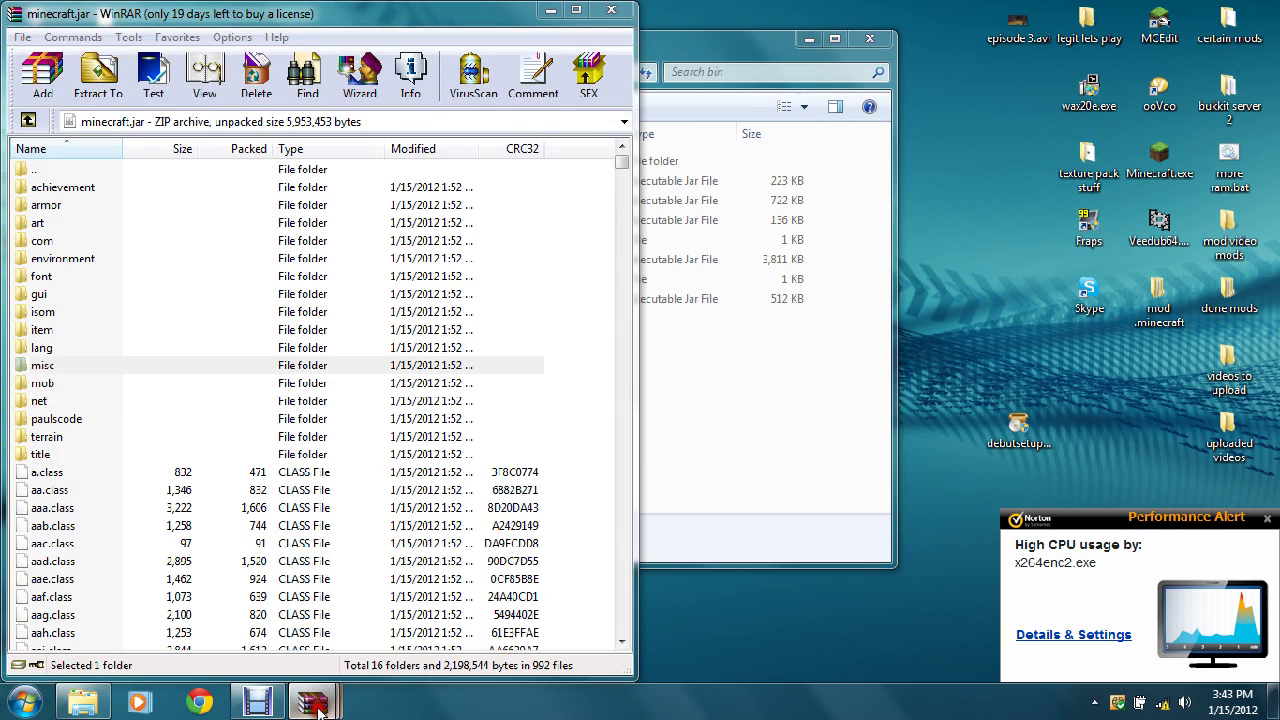
Bring up ModLoader.zip and snap its window to the right half of the screen
mouse_move(318, 708)
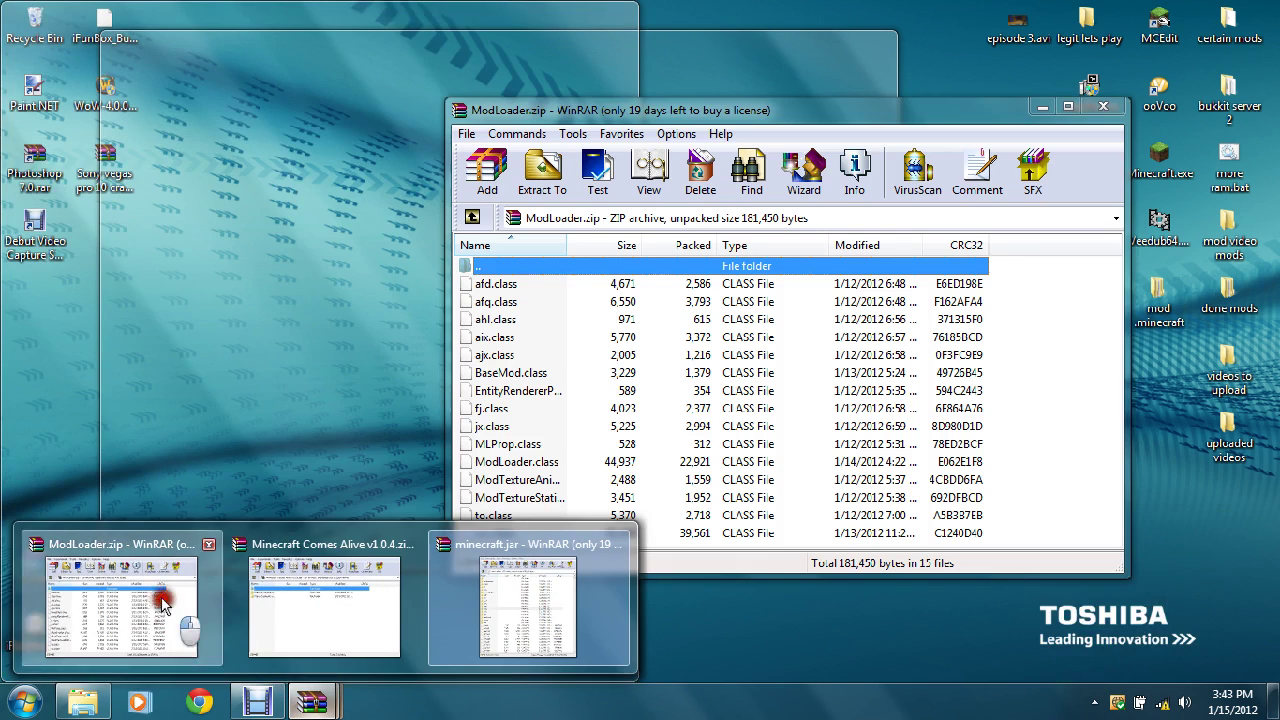
click(115, 622)
drag(517, 110, 1230, 180)
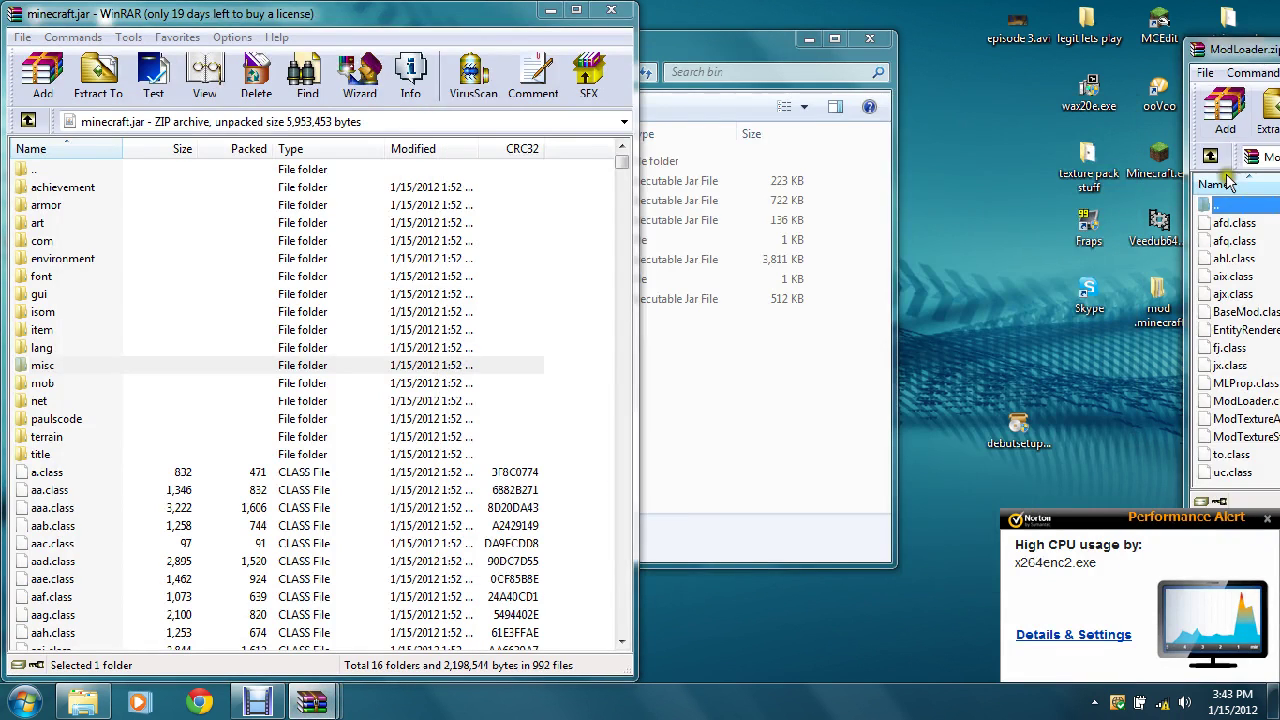
drag(1230, 48, 1078, 111)
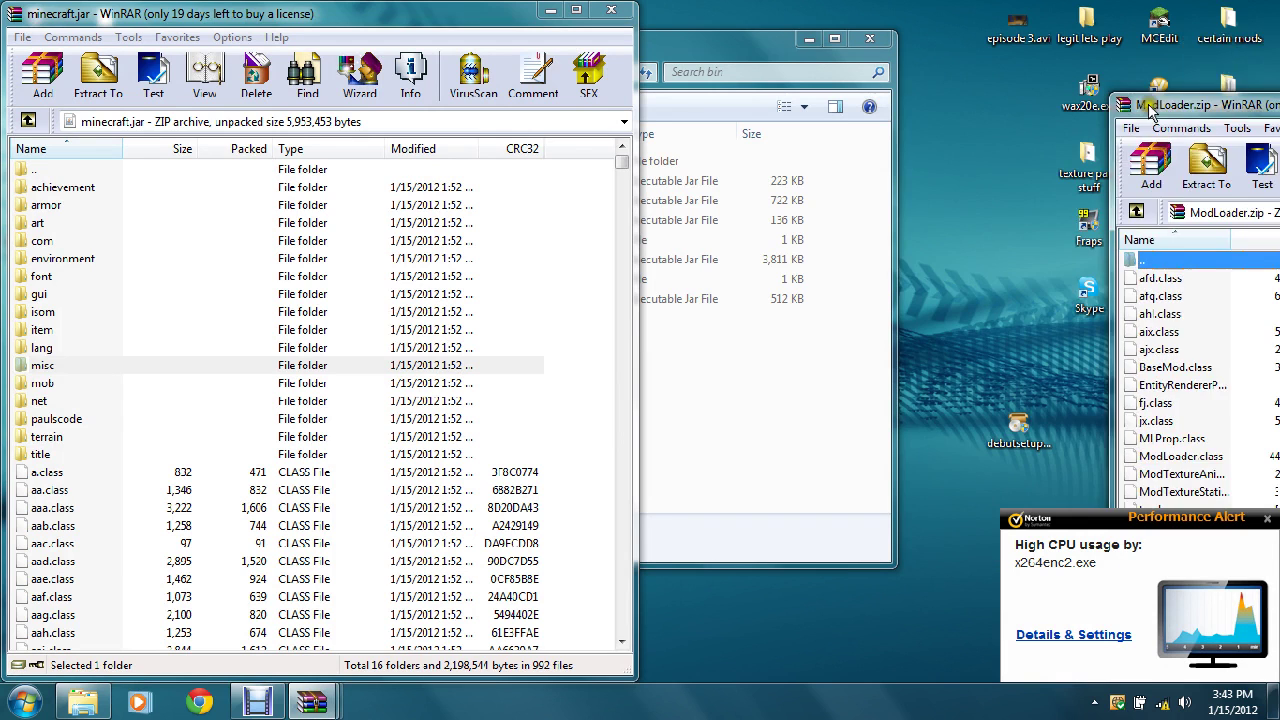
mouse_move(891, 111)
mouse_down()
mouse_move(1072, 40)
mouse_move(1279, 40)
mouse_up()
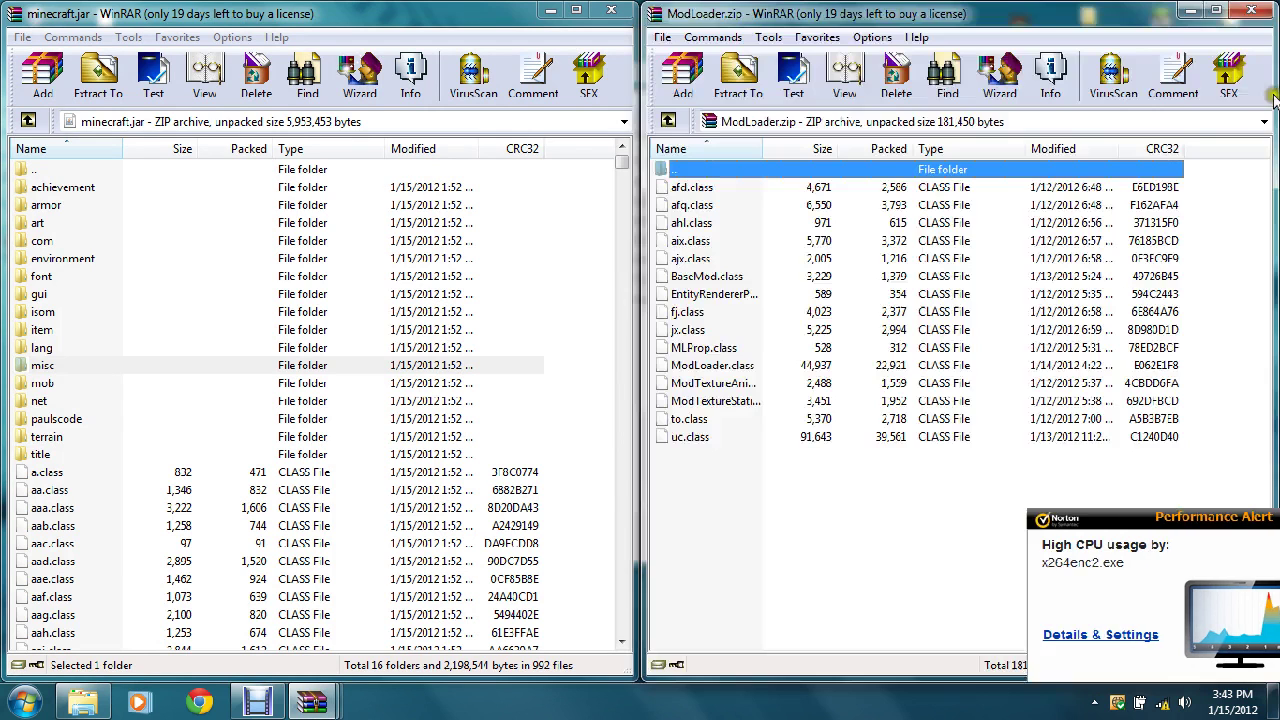
Drag all 15 ModLoader class files into minecraft.jar, confirm, and close ModLoader.zip
drag(728, 480, 731, 180)
mouse_move(946, 281)
mouse_down()
mouse_move(506, 298)
mouse_move(415, 341)
mouse_move(977, 442)
mouse_move(488, 358)
mouse_up()
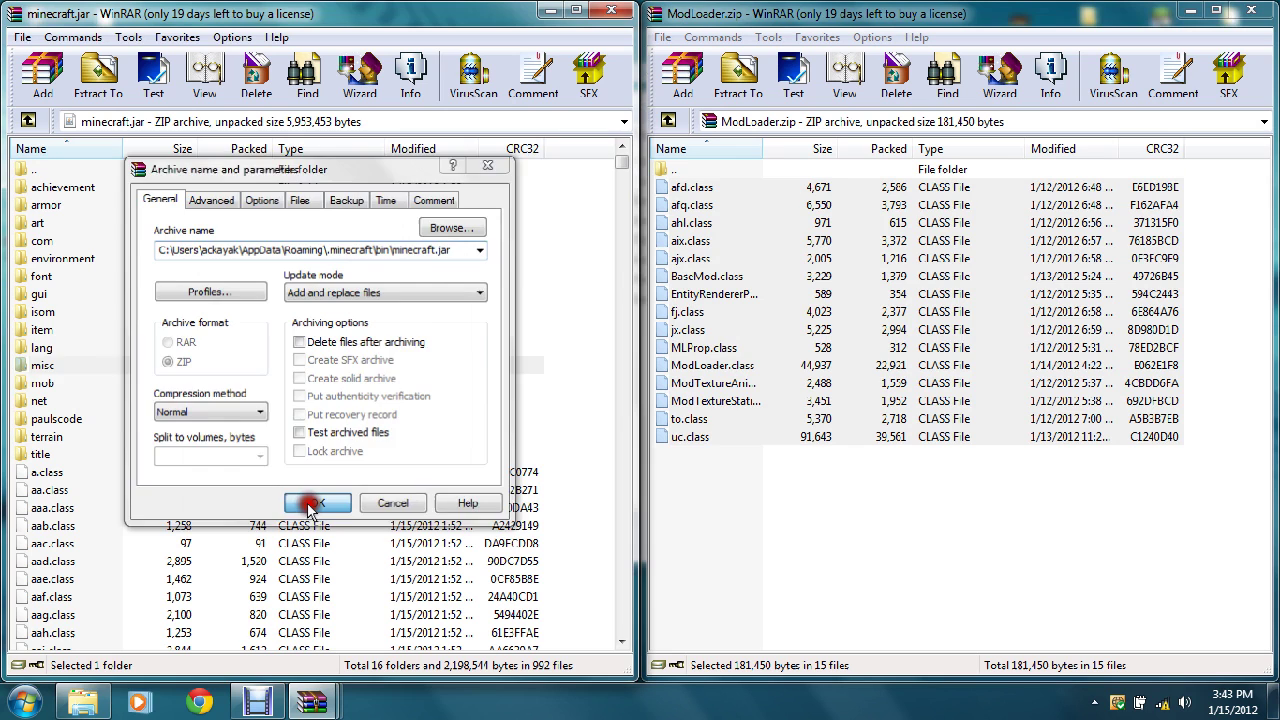
click(308, 506)
click(1251, 11)
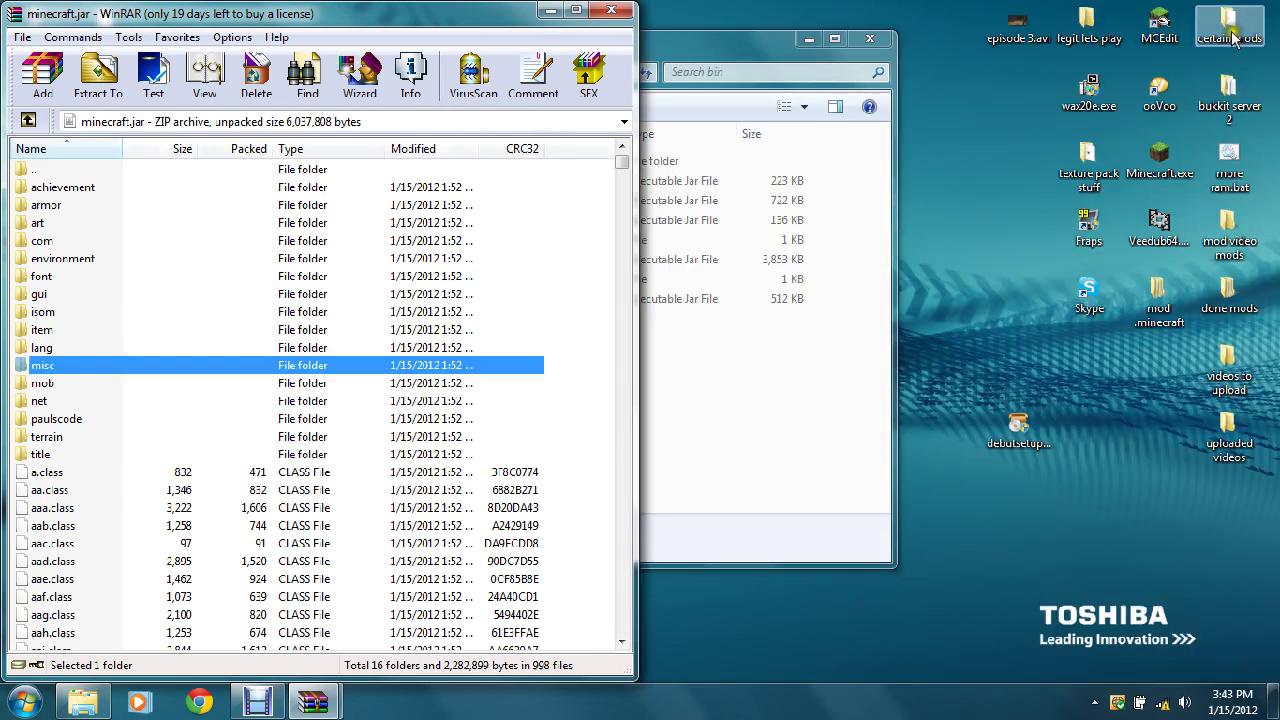
Bring up the Minecraft Comes Alive zip on the right and open Place Contents in Minecraft JAR
mouse_move(312, 702)
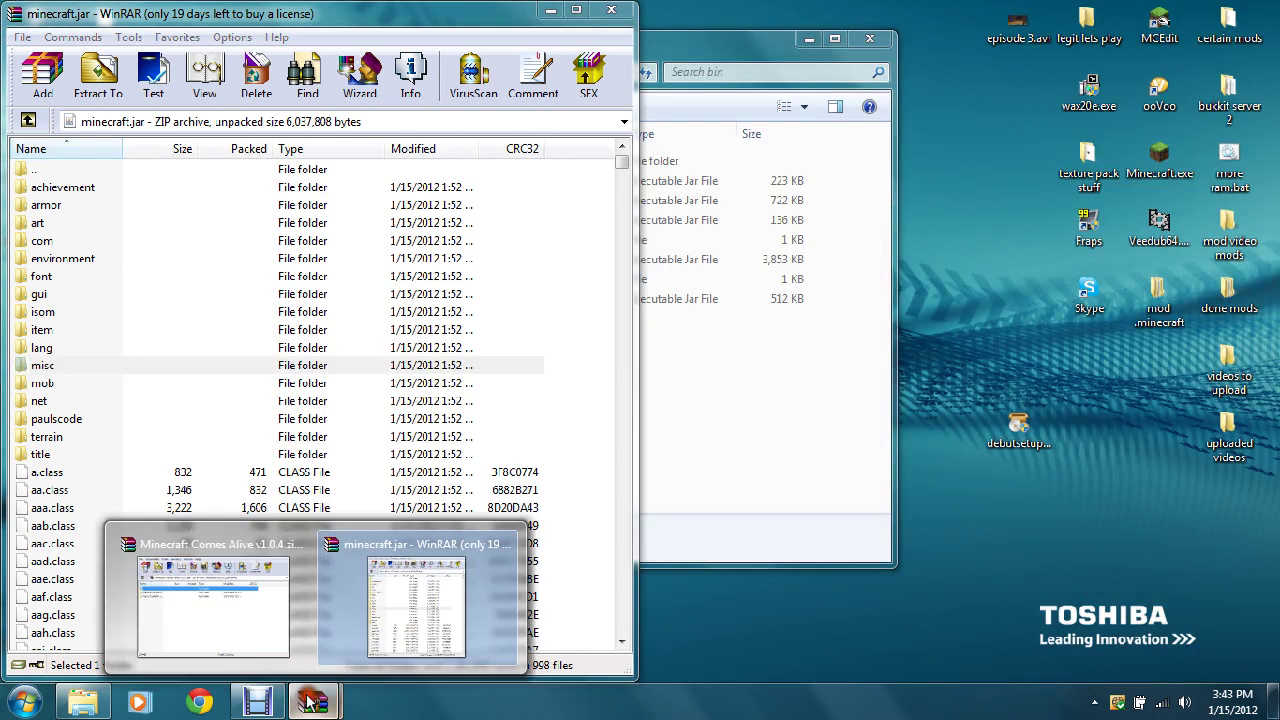
click(266, 566)
mouse_move(560, 176)
mouse_down()
mouse_move(844, 156)
mouse_move(1278, 190)
mouse_up()
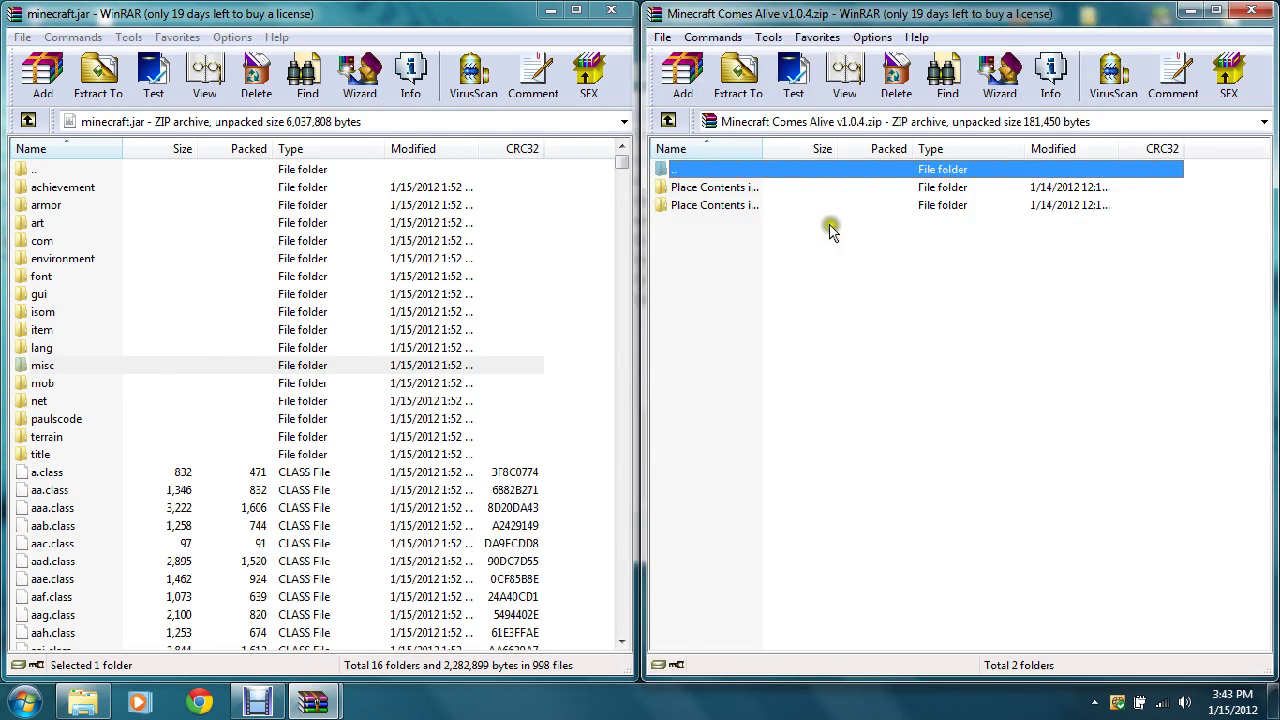
click(745, 188)
click(745, 188)
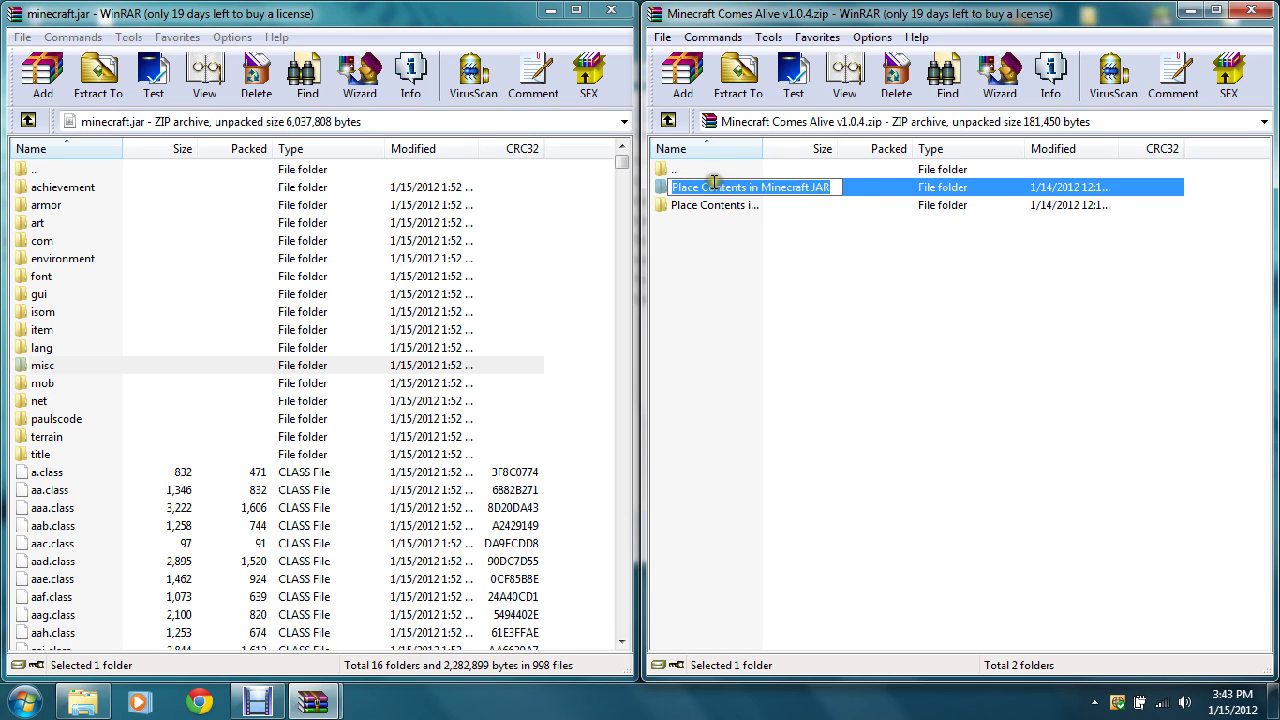
click(862, 182)
double_click(848, 186)
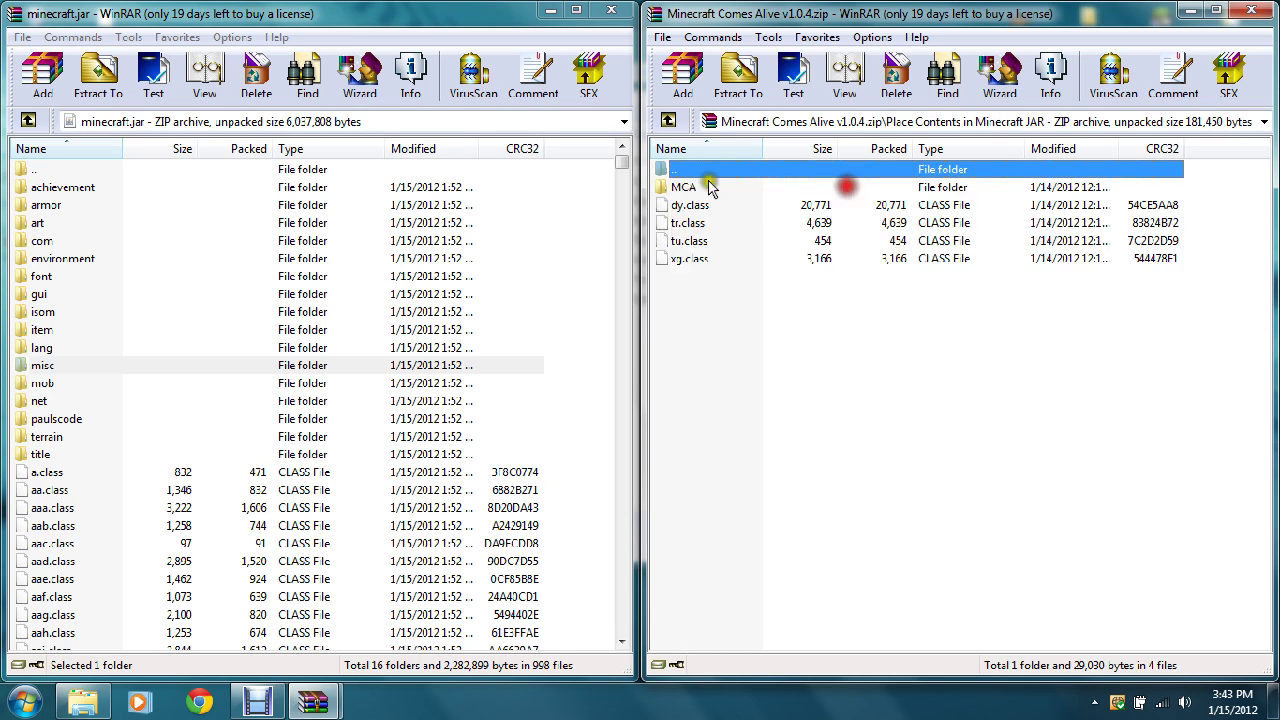
Drag the MCA folder and four class files into minecraft.jar and confirm the update
mouse_move(870, 380)
mouse_down()
mouse_move(840, 200)
mouse_move(825, 185)
mouse_up()
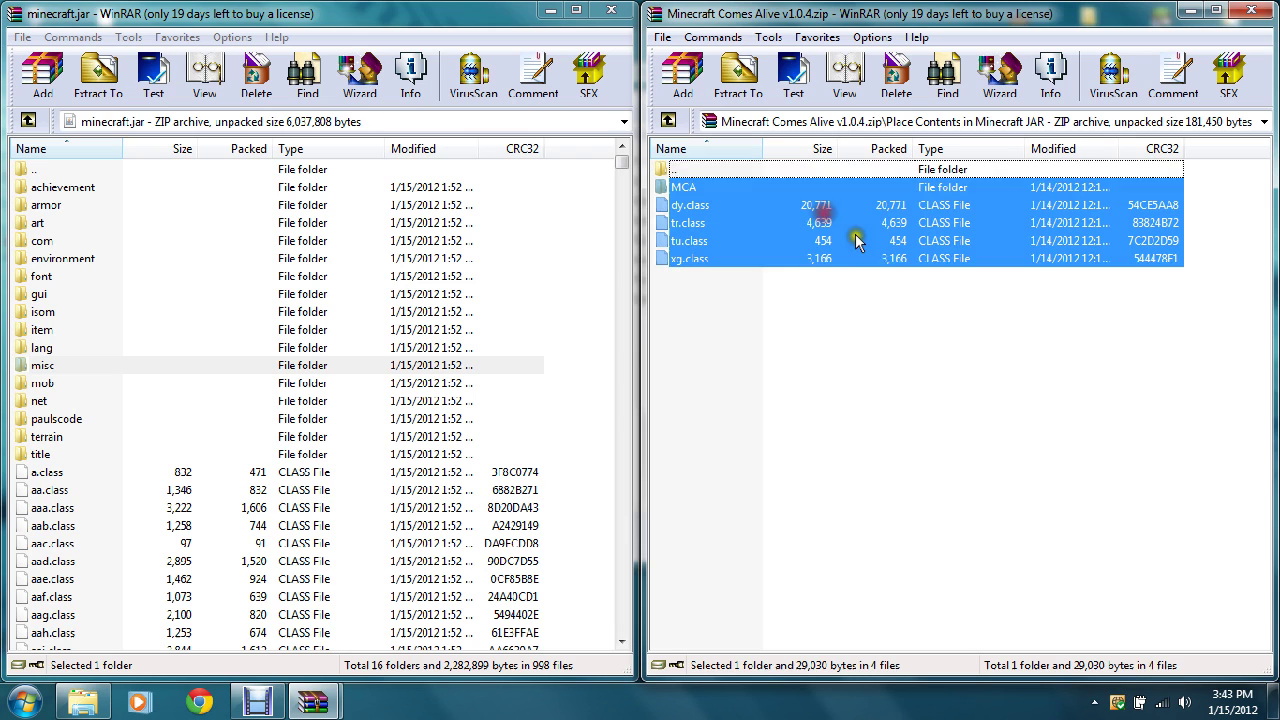
mouse_move(855, 240)
mouse_down()
mouse_move(770, 262)
mouse_move(480, 288)
mouse_move(486, 305)
mouse_up()
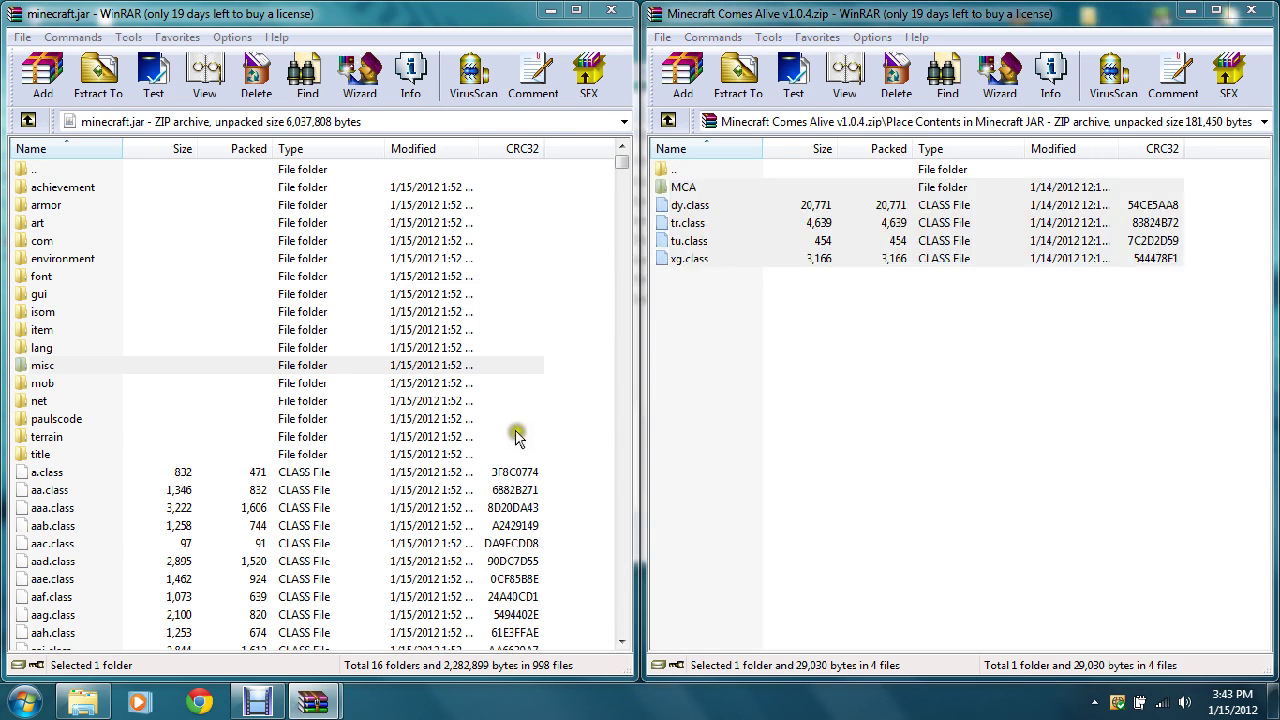
click(337, 500)
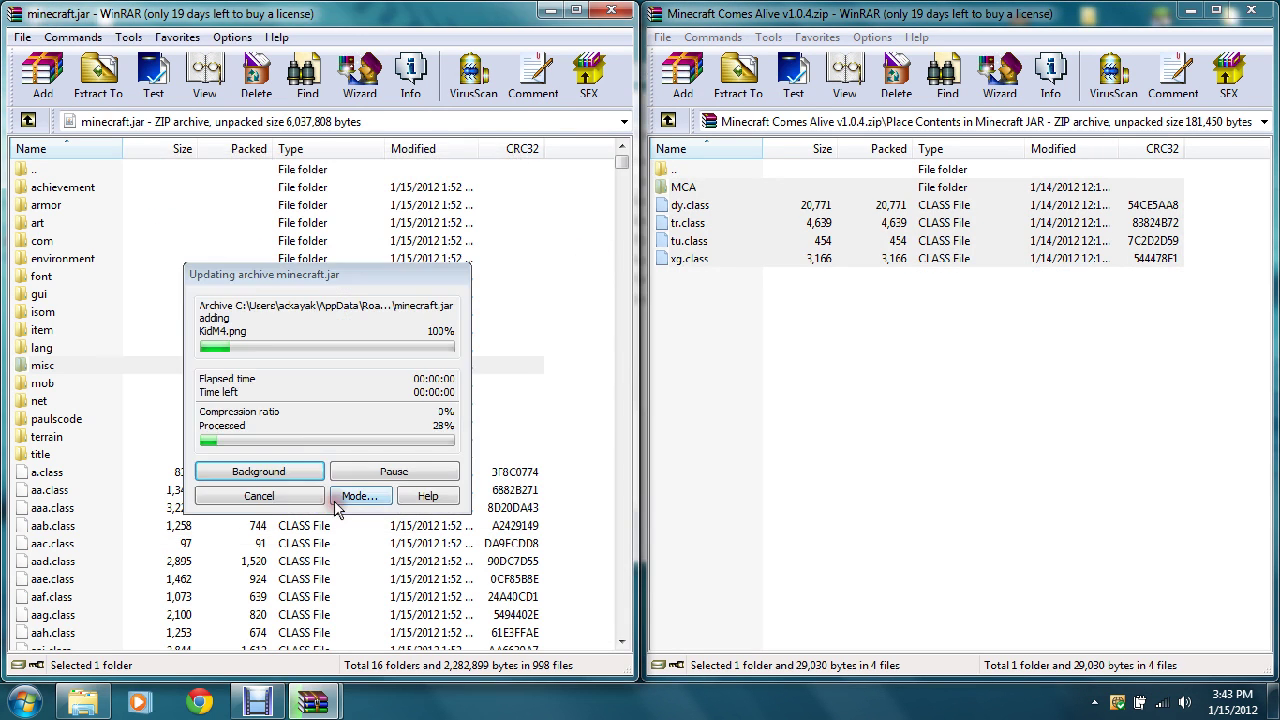
Close minecraft.jar, check the .minecraft mods folder, and close that Explorer window
click(611, 10)
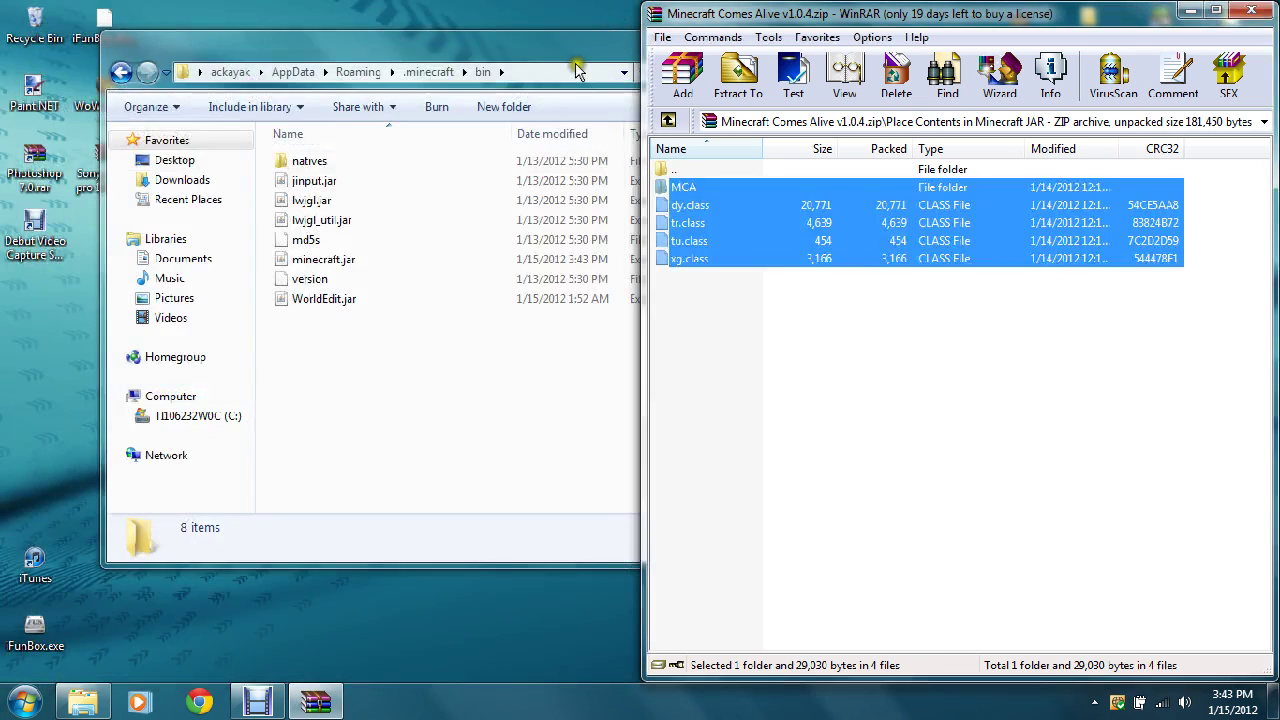
click(410, 75)
double_click(349, 200)
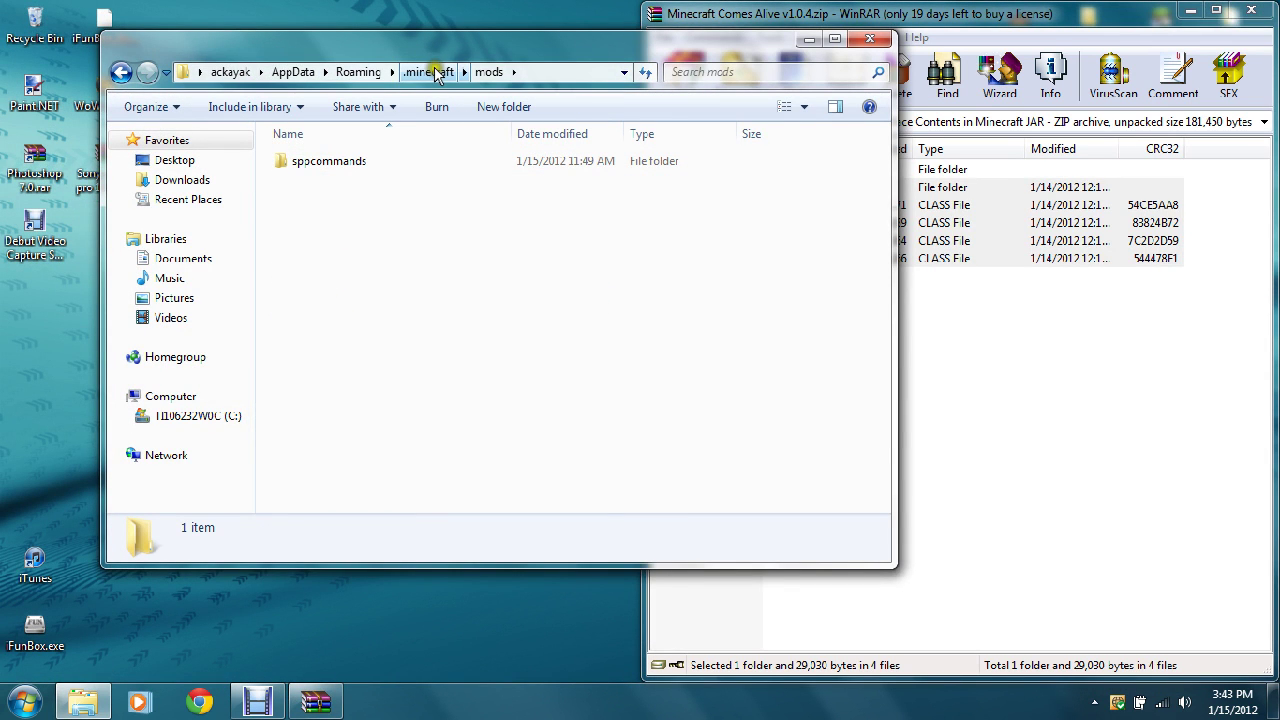
click(870, 39)
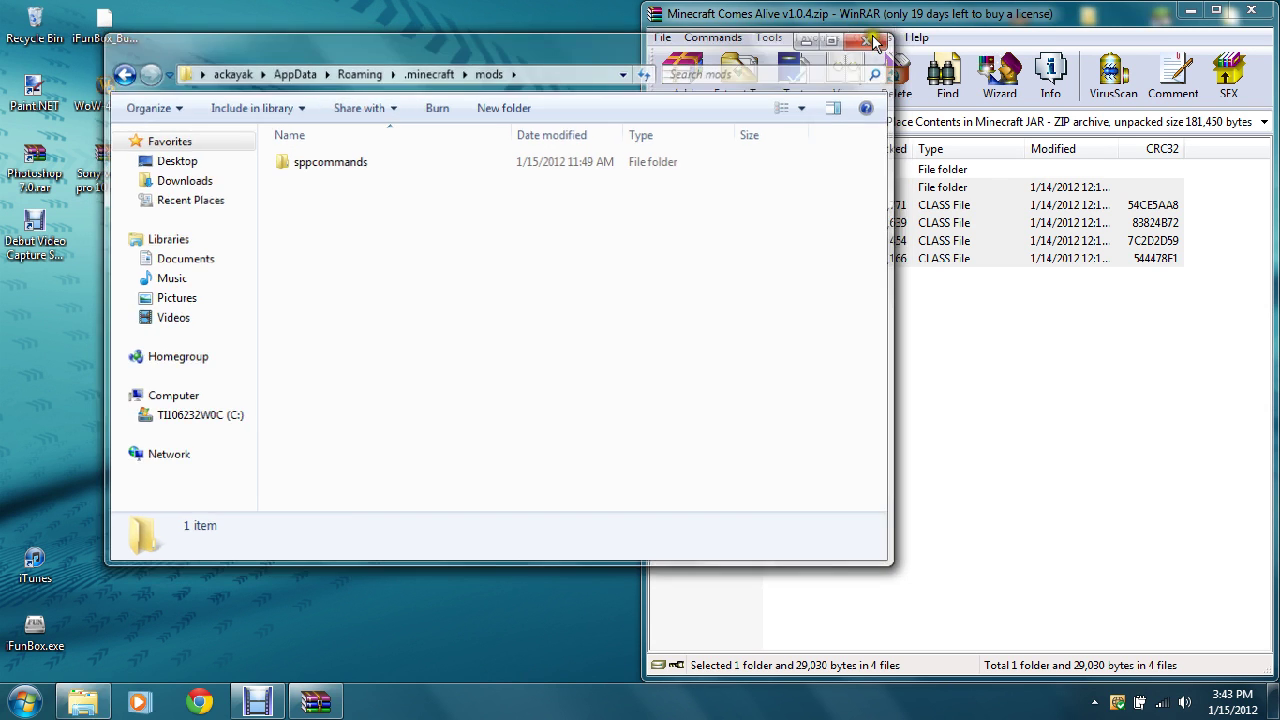
Search %appdata% from the Start menu to open the AppData Roaming folder
click(27, 701)
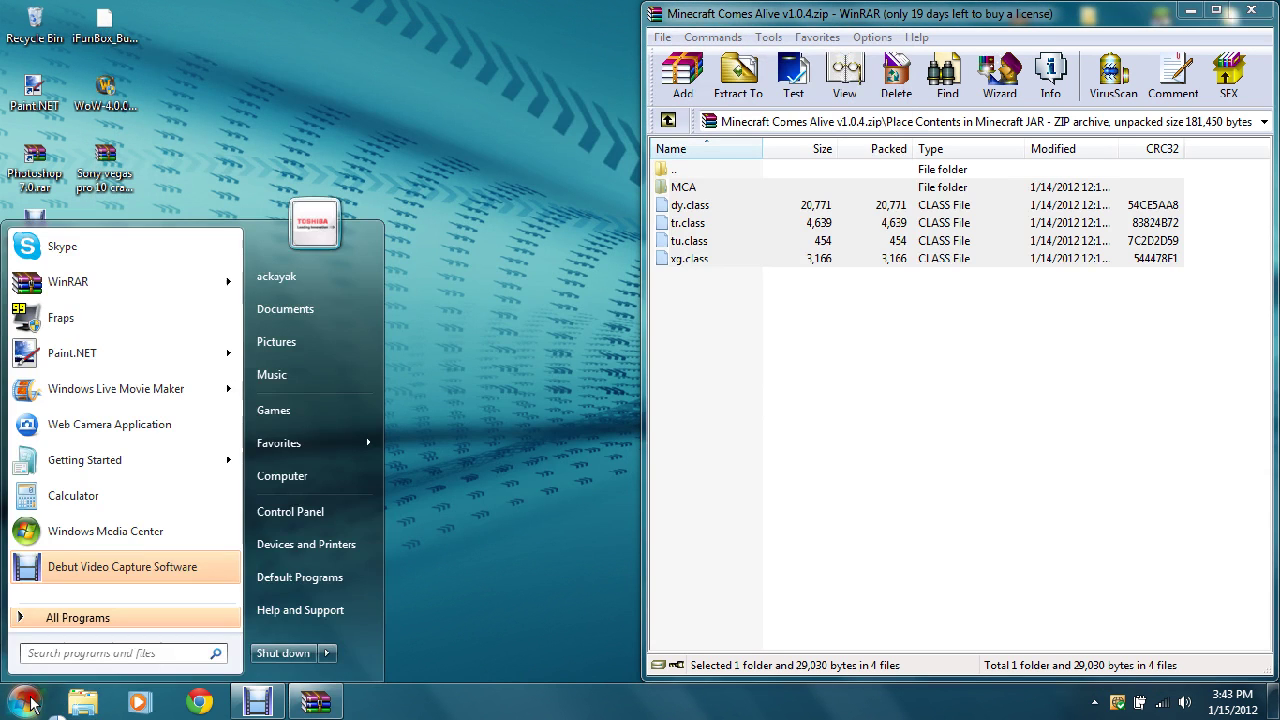
click(27, 703)
click(28, 706)
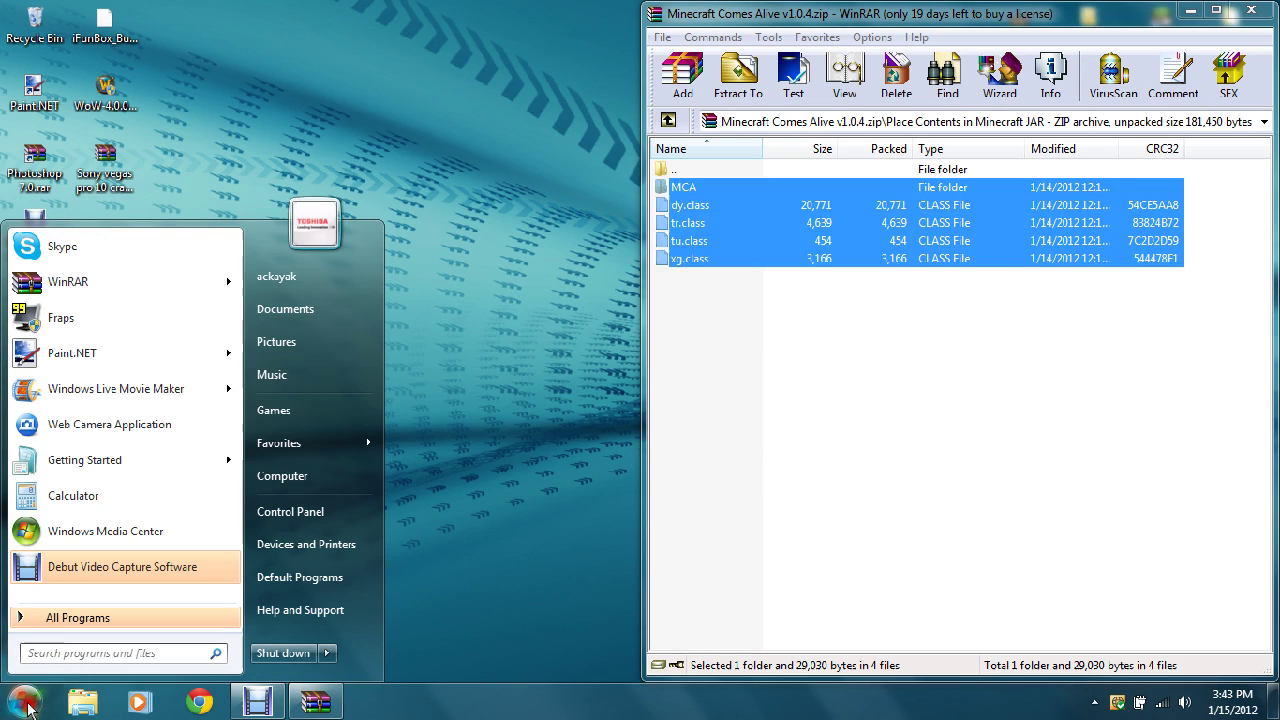
click(43, 648)
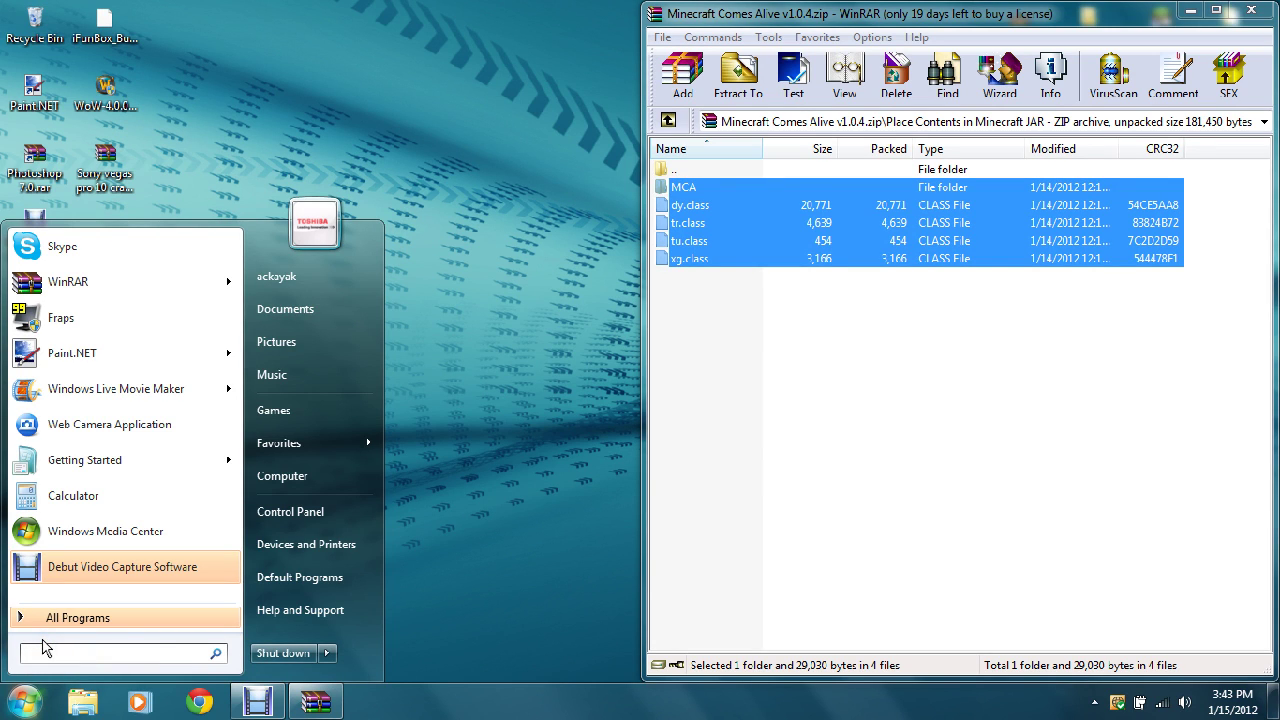
text(%appdata%)
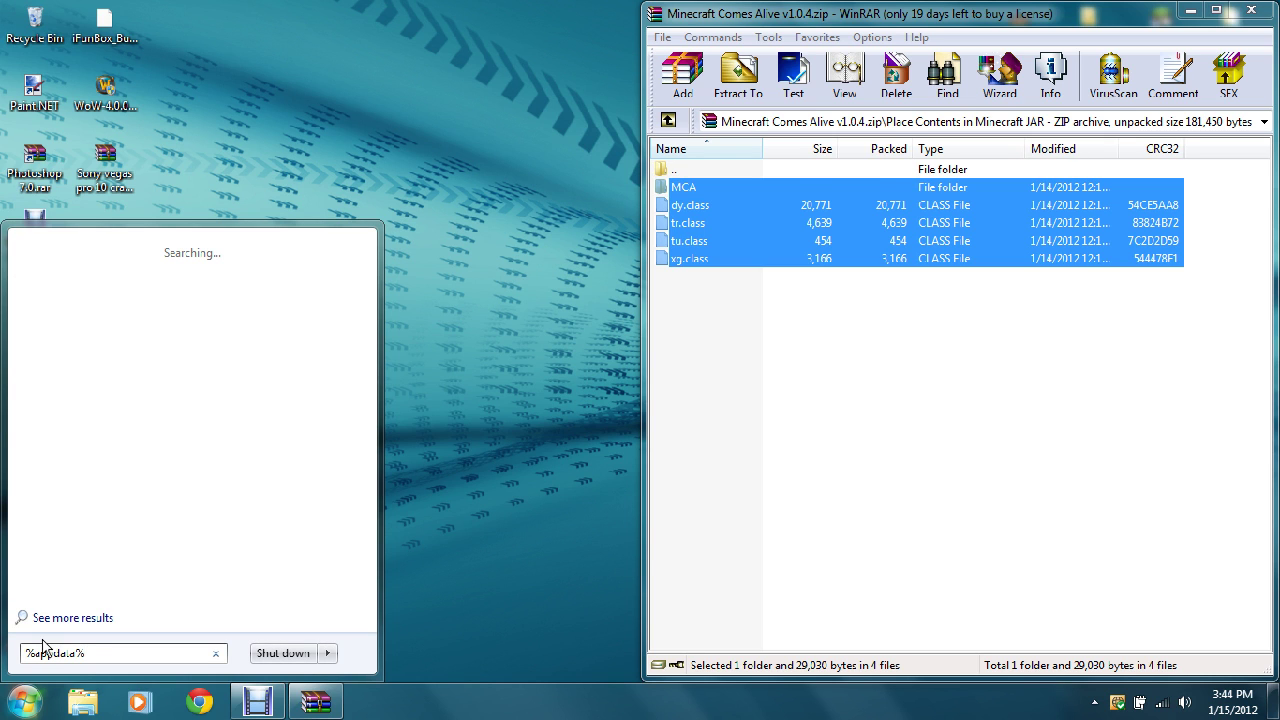
key(Return)
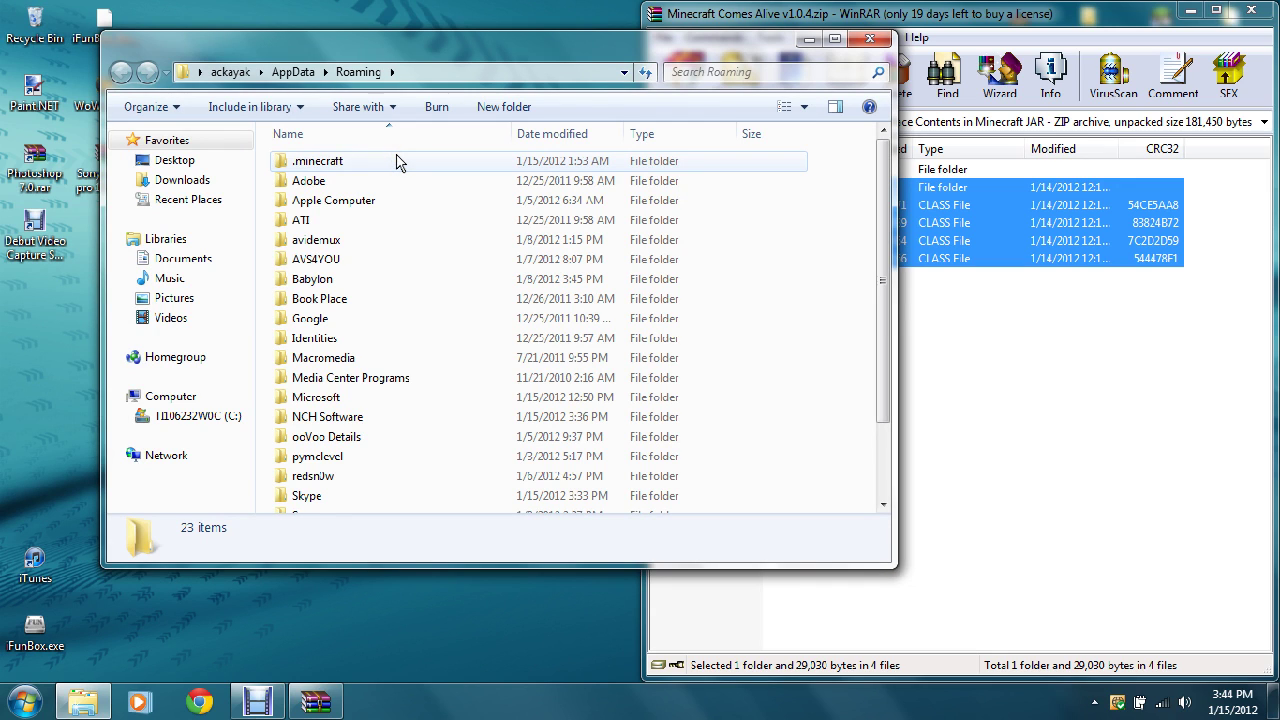
Browse from .minecraft back through AppData and the Desktop to the user's home folder
double_click(398, 163)
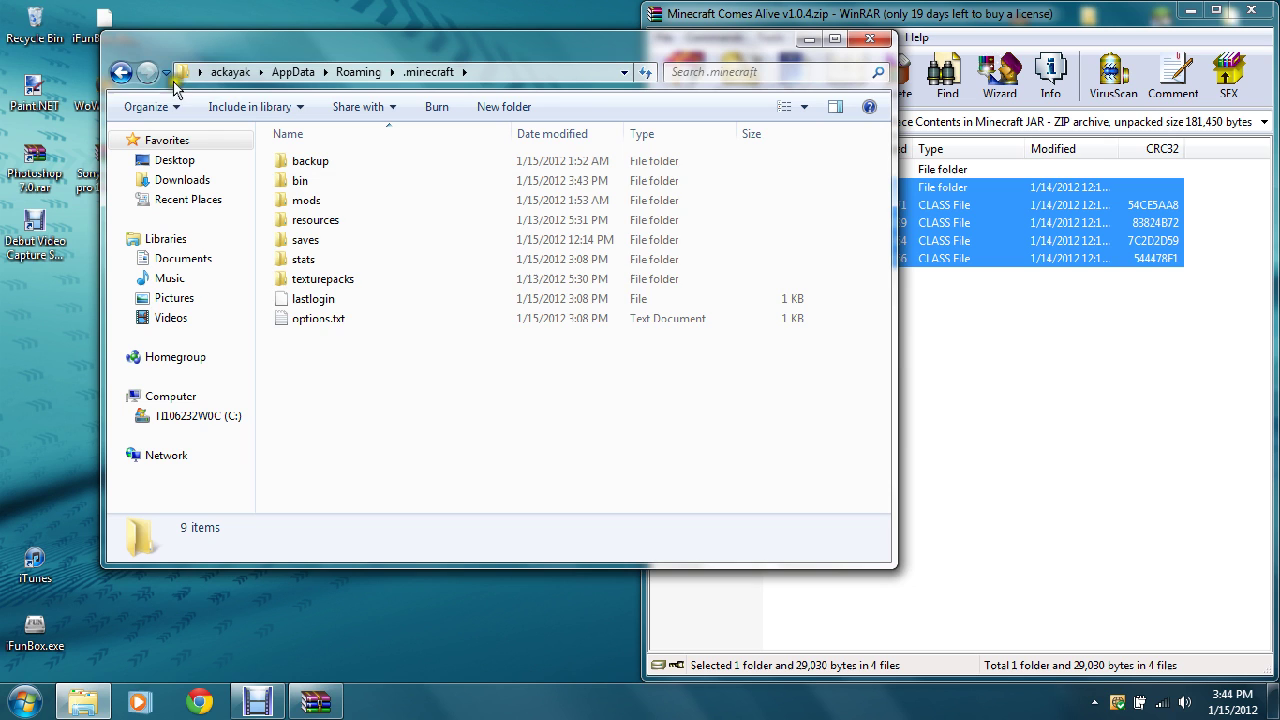
click(121, 72)
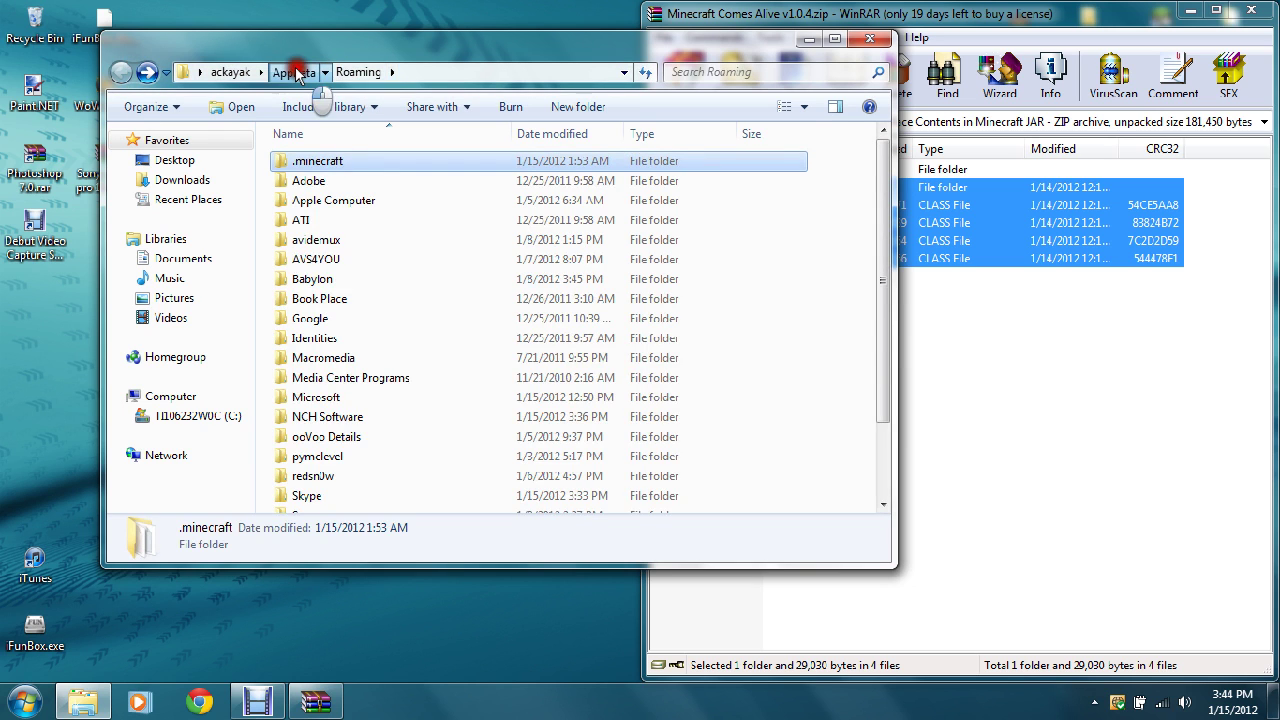
click(296, 73)
double_click(326, 206)
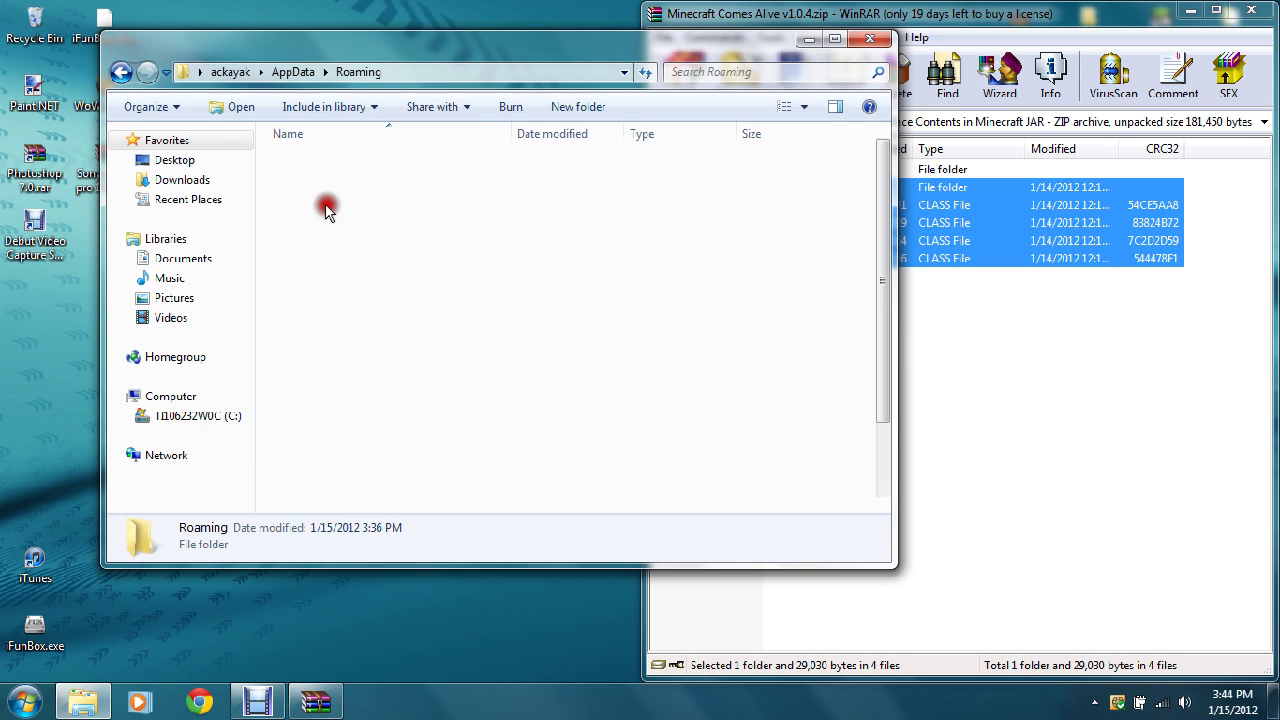
click(199, 72)
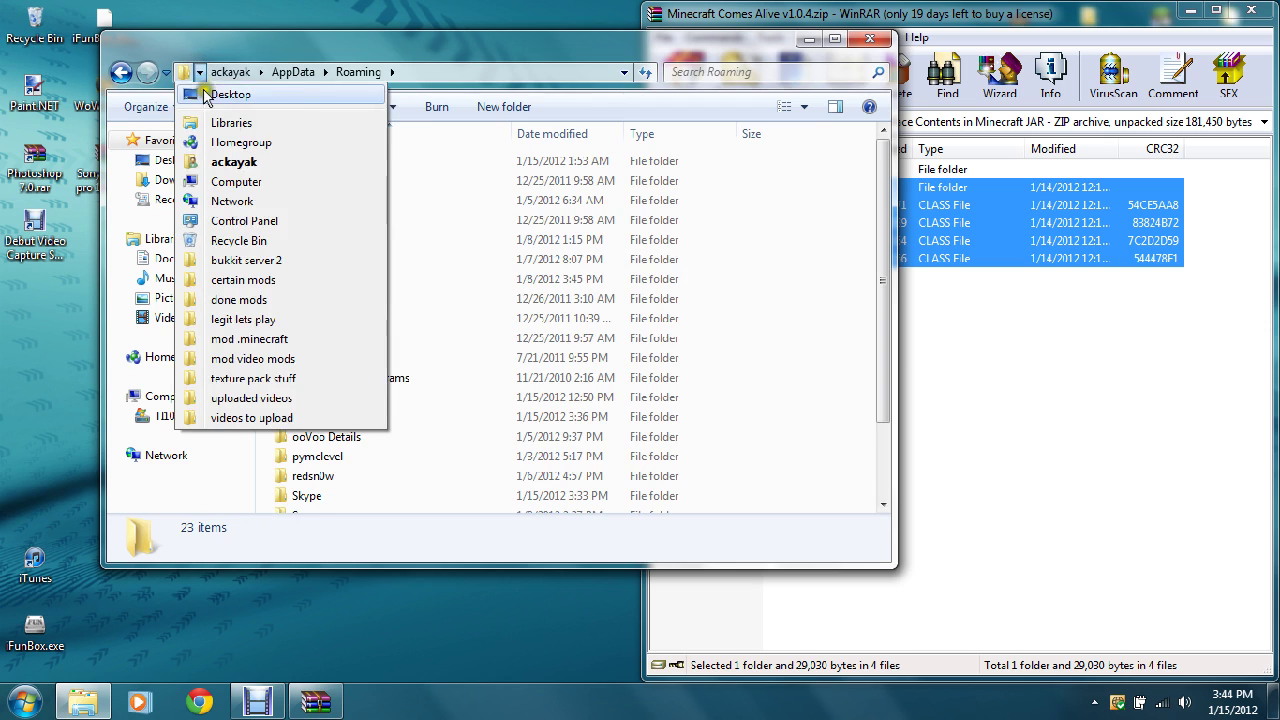
click(205, 95)
click(245, 73)
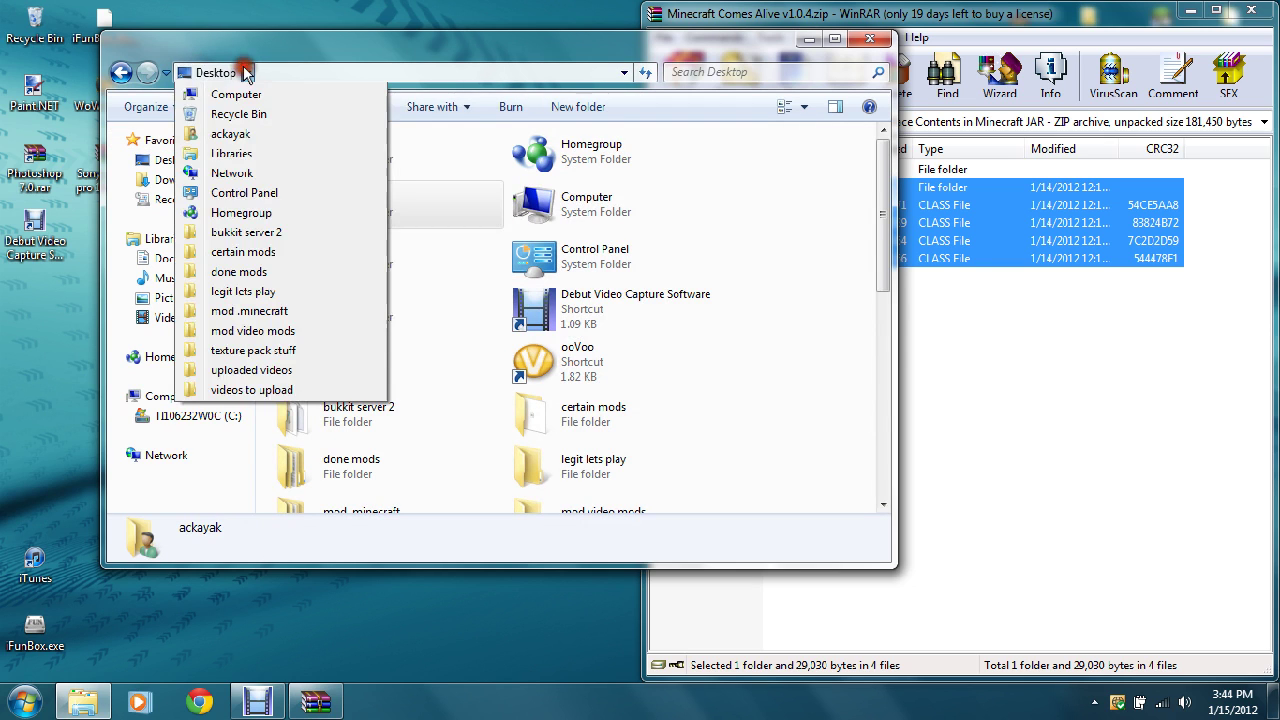
click(220, 134)
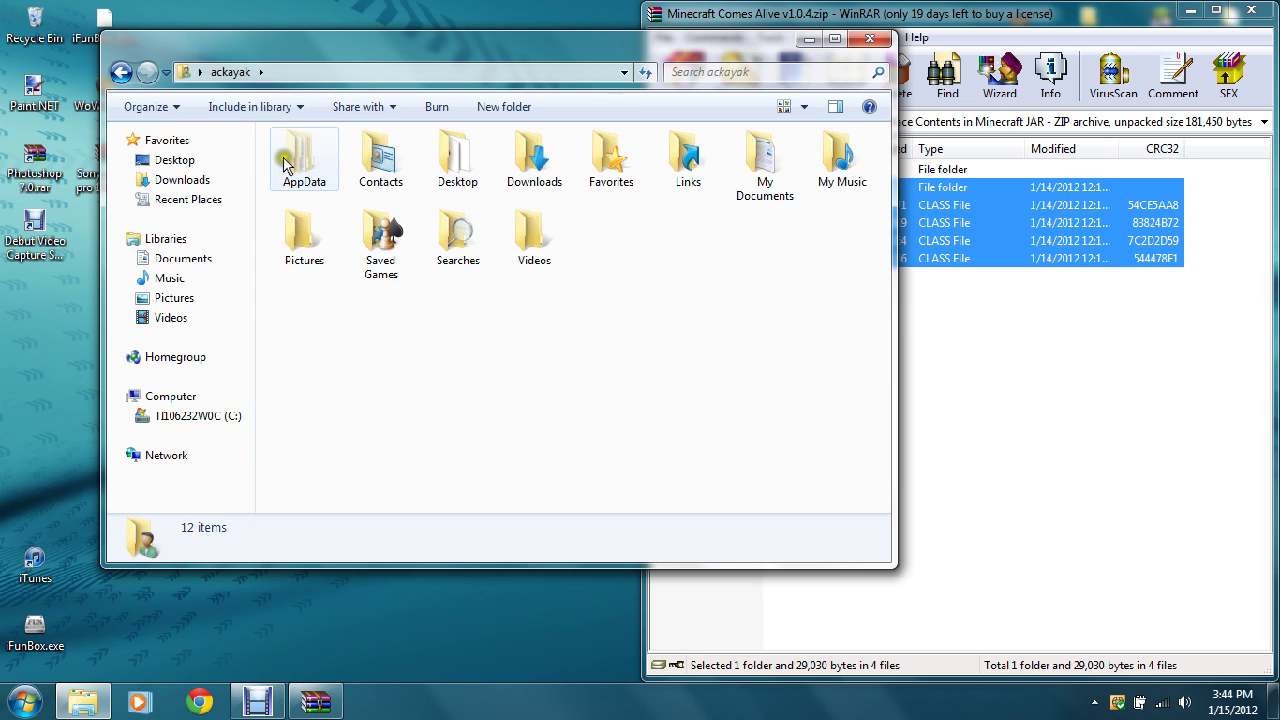
Check Folder Options' View settings, then open AppData, Roaming and .minecraft
click(292, 152)
click(162, 108)
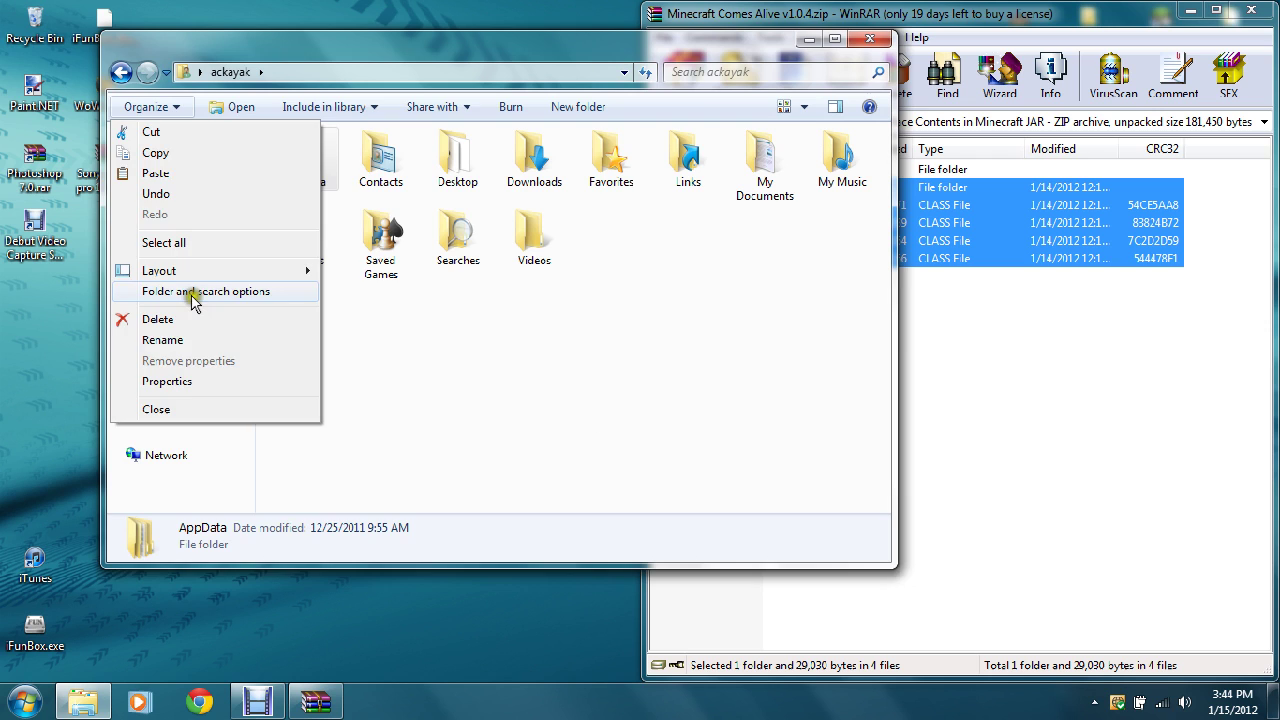
click(195, 301)
click(199, 152)
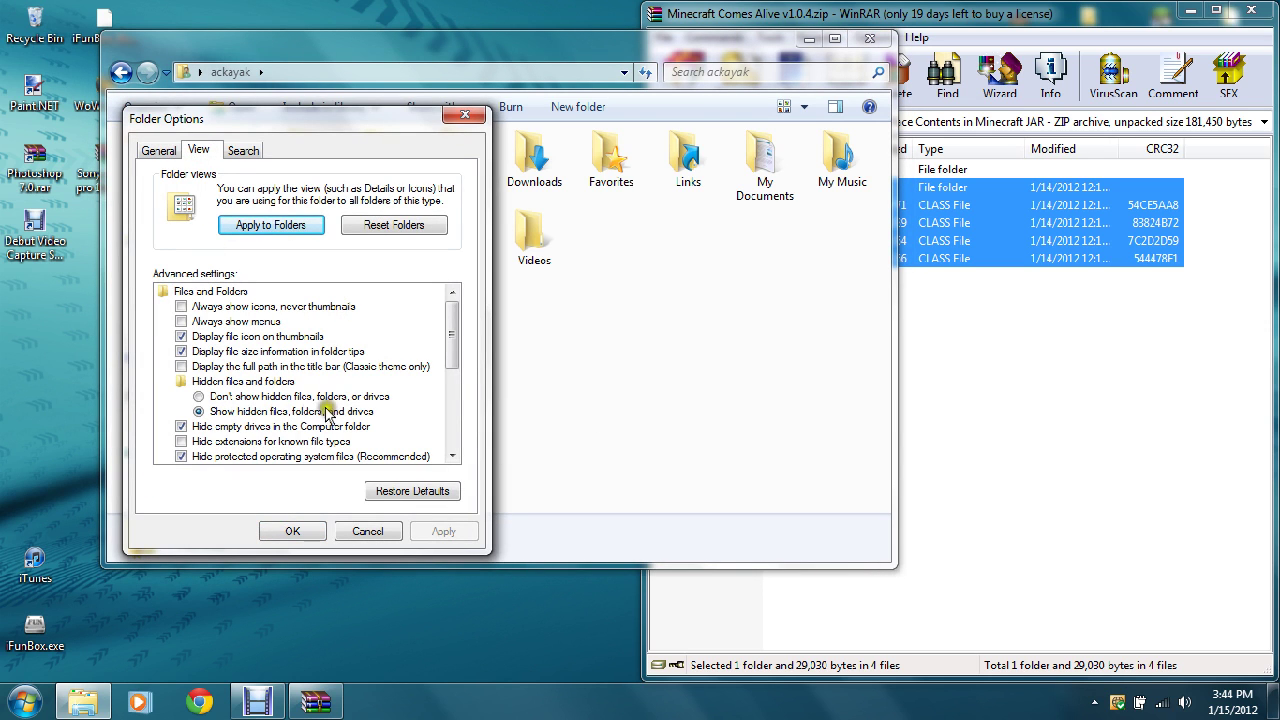
click(464, 115)
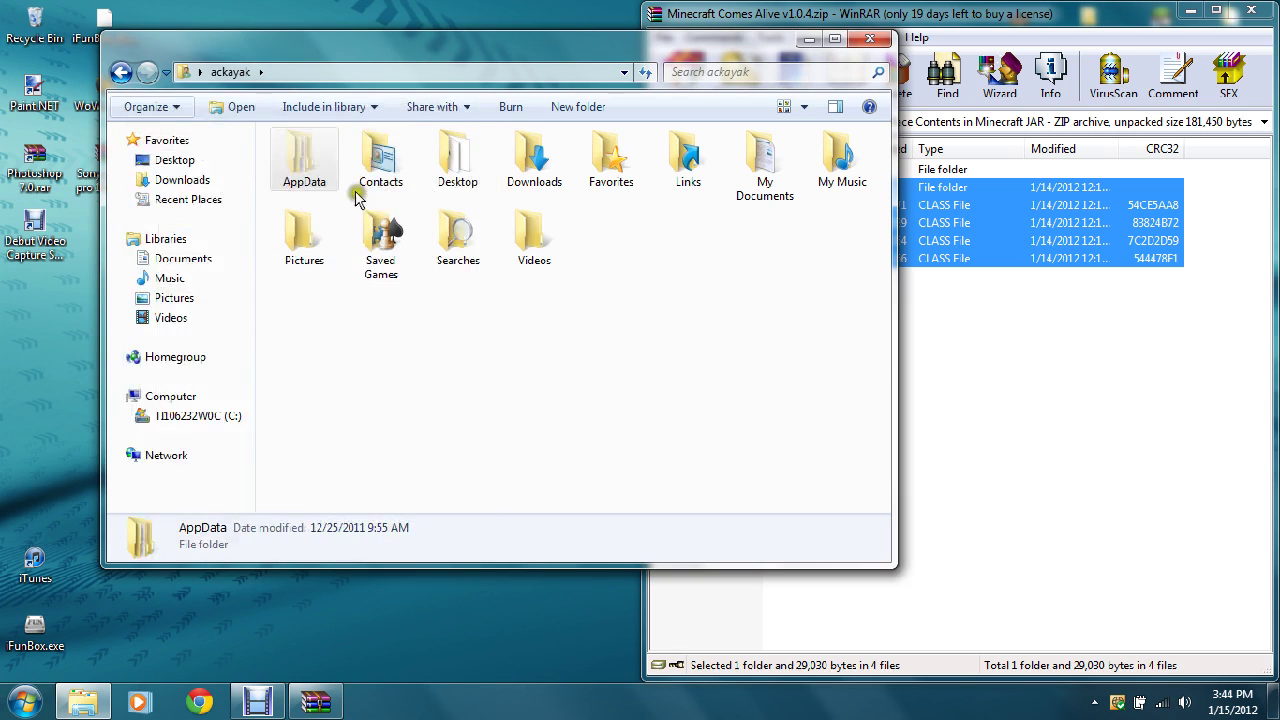
double_click(333, 192)
double_click(334, 200)
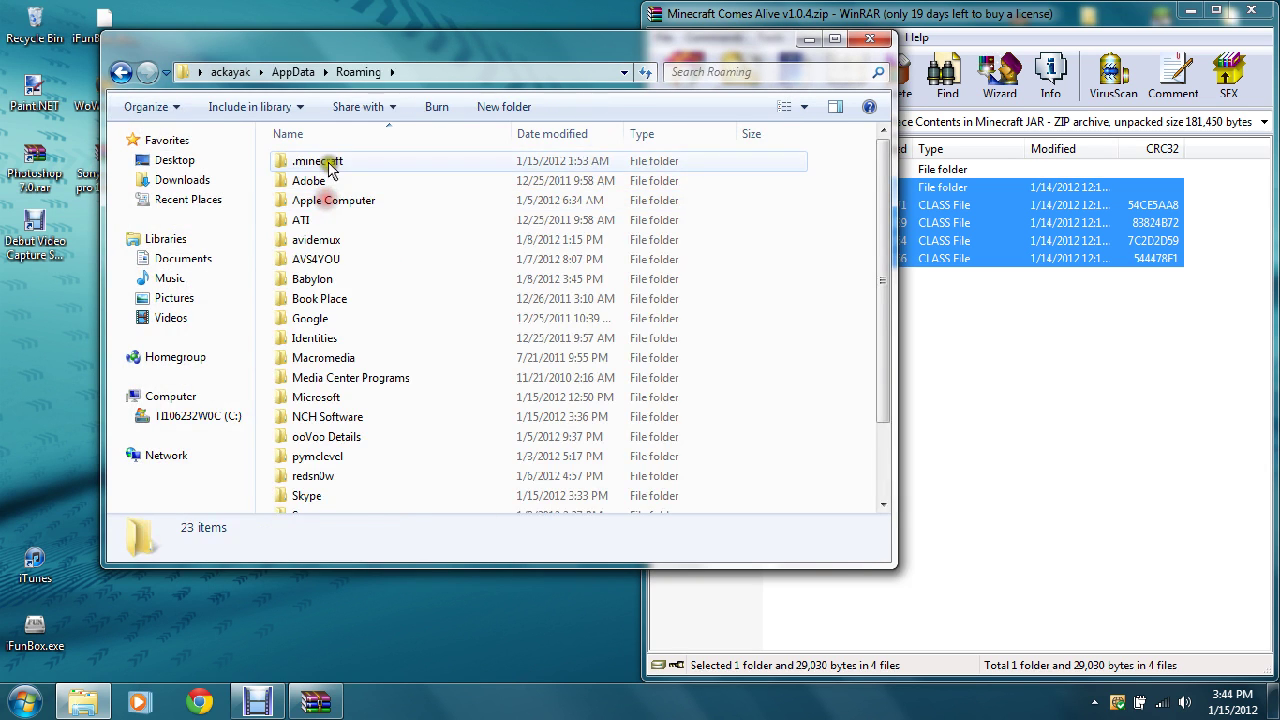
double_click(330, 165)
Open the mods folder and the archive's 'Place Contents in Mods Folder' folder
double_click(323, 200)
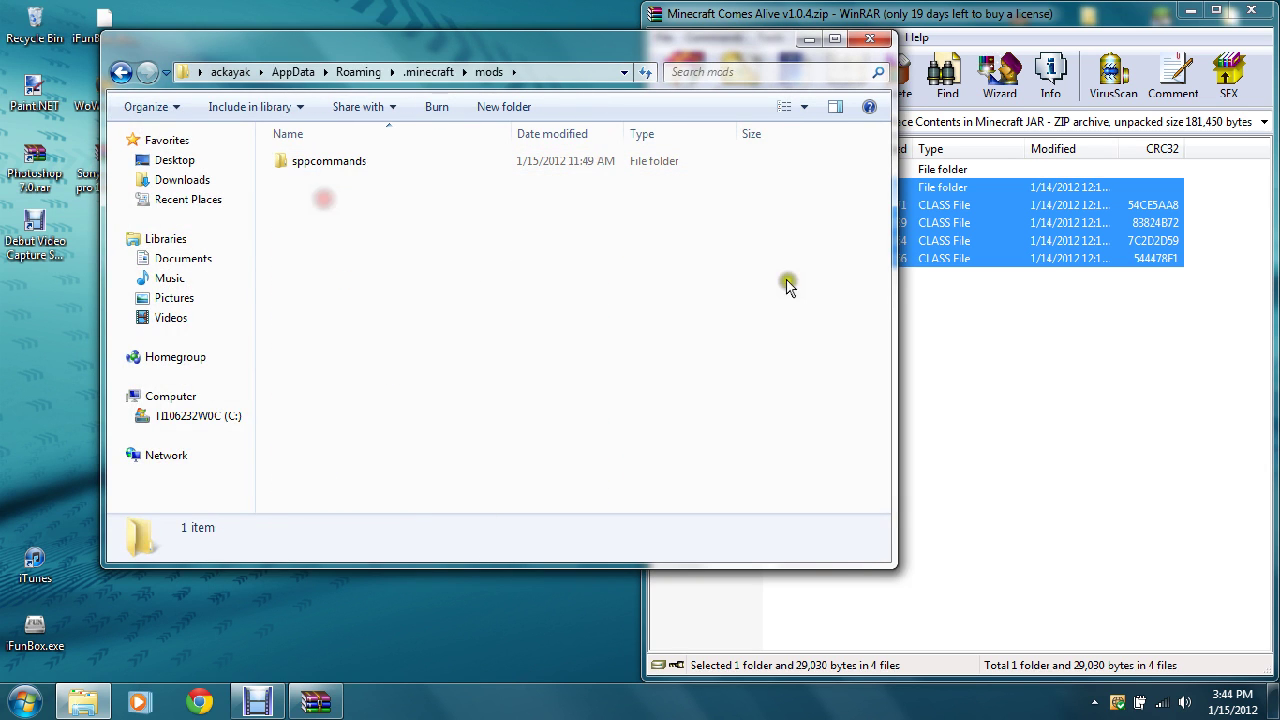
click(1124, 338)
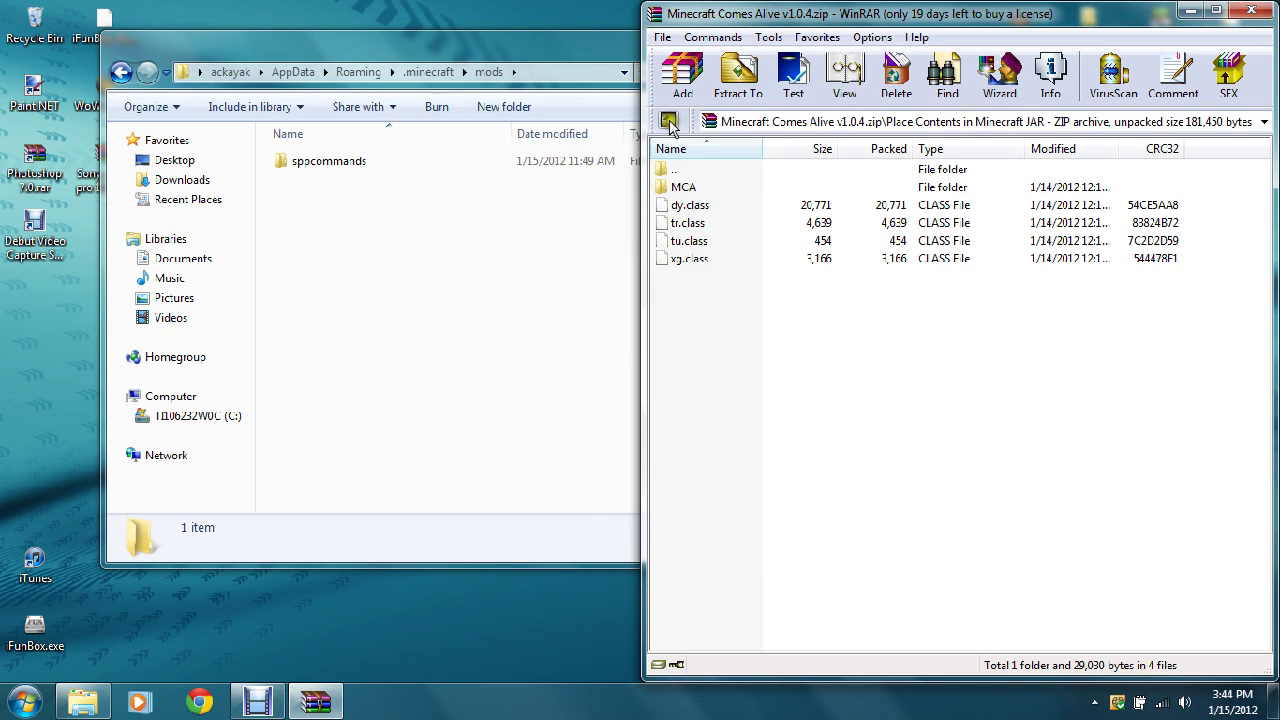
click(670, 122)
click(700, 205)
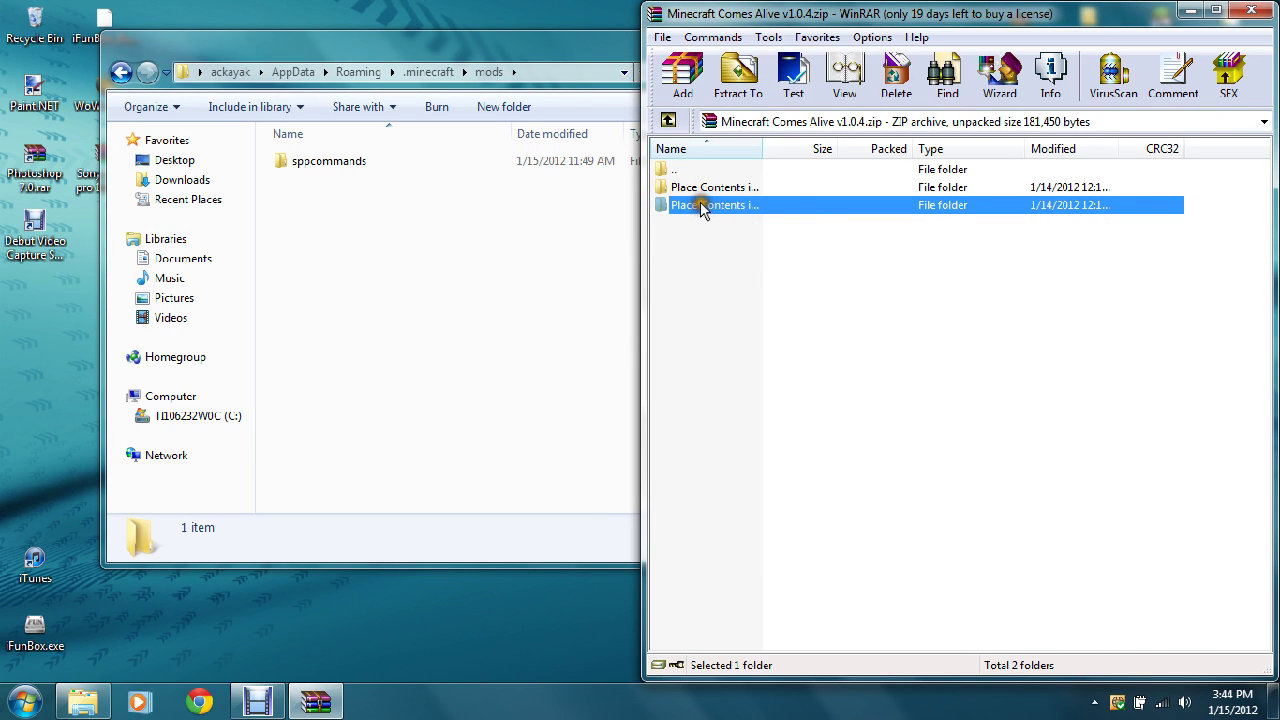
click(702, 206)
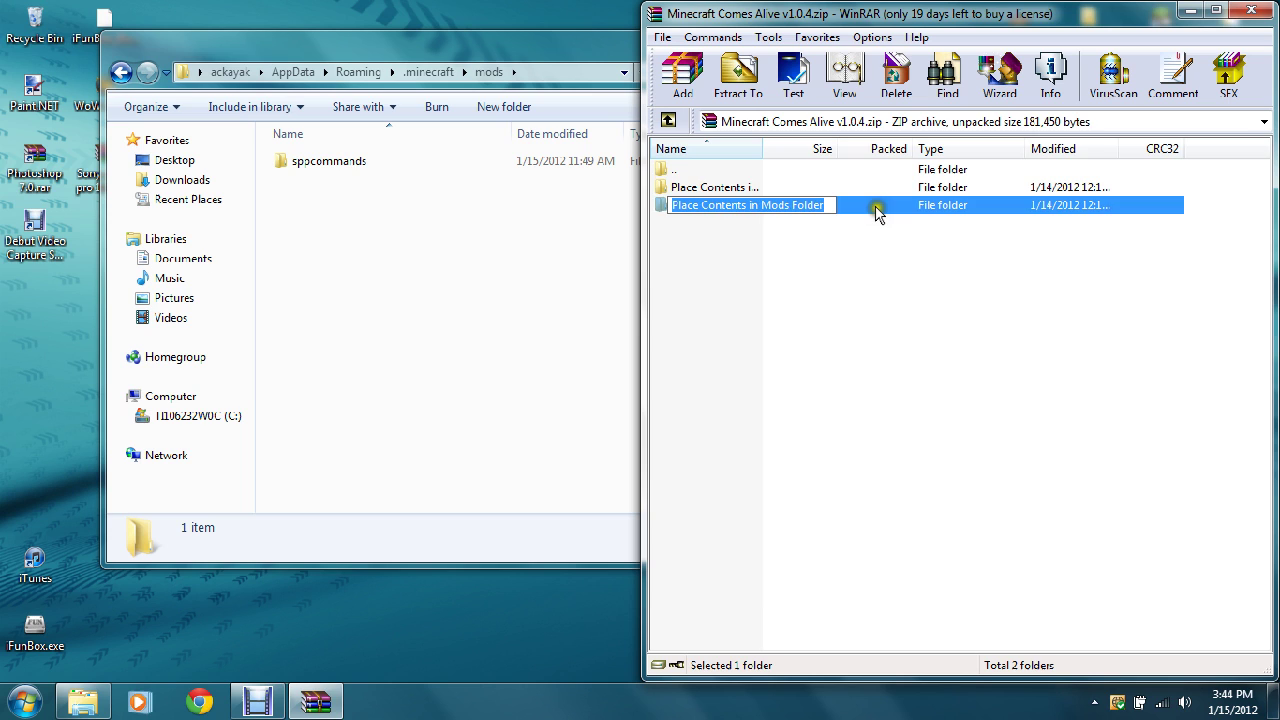
double_click(876, 212)
Drag mod_MCA.zip into the .minecraft mods folder, then close Explorer and WinRAR
click(686, 190)
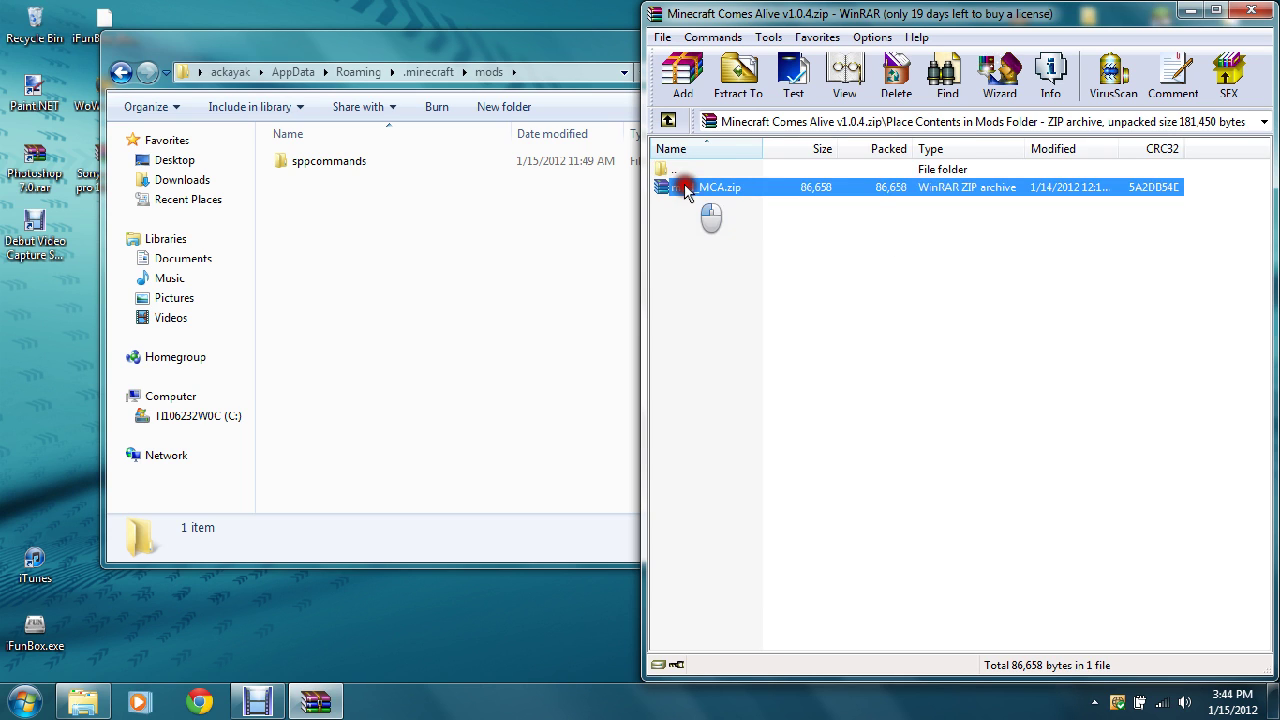
mouse_move(686, 190)
mouse_down()
mouse_move(614, 220)
mouse_move(398, 248)
mouse_up()
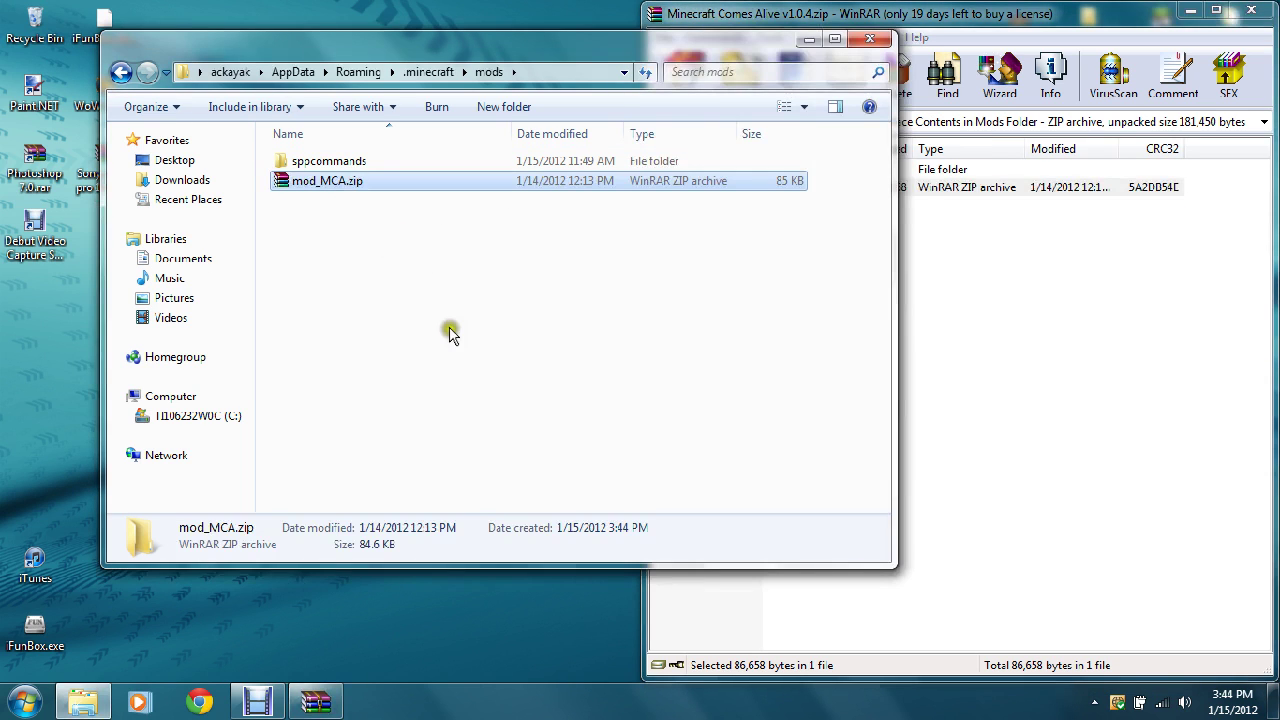
click(869, 38)
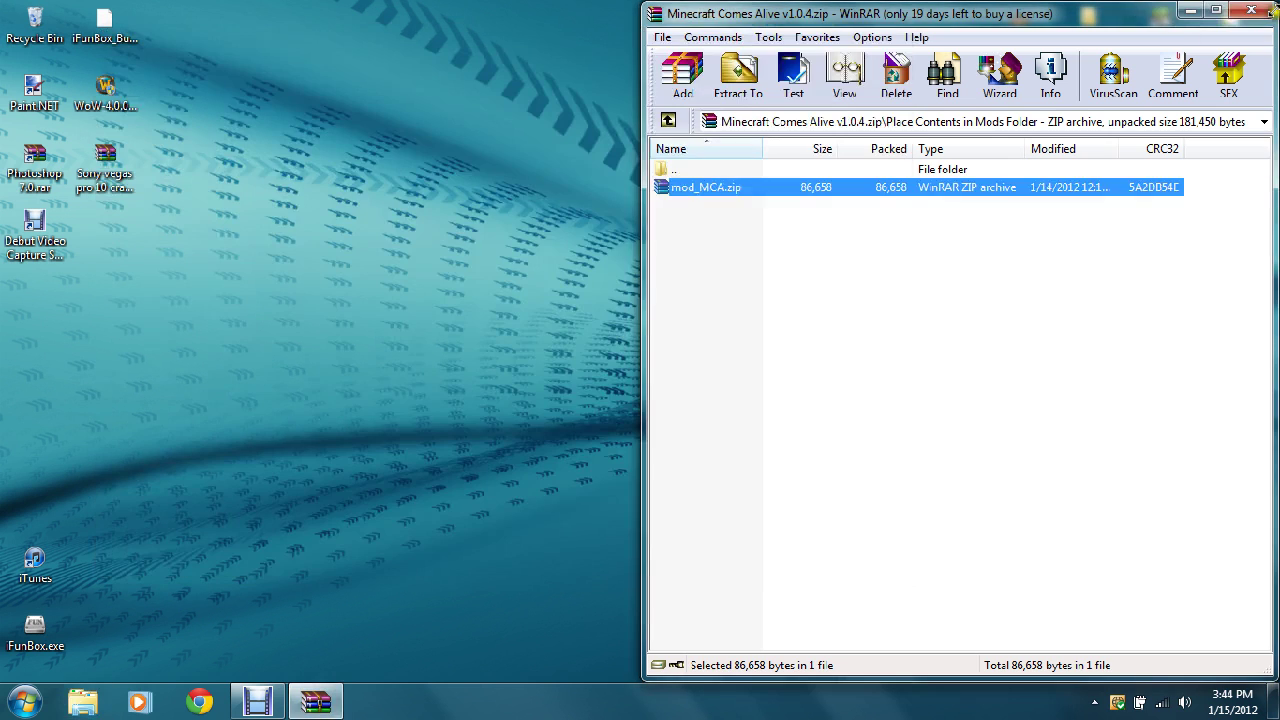
click(1251, 10)
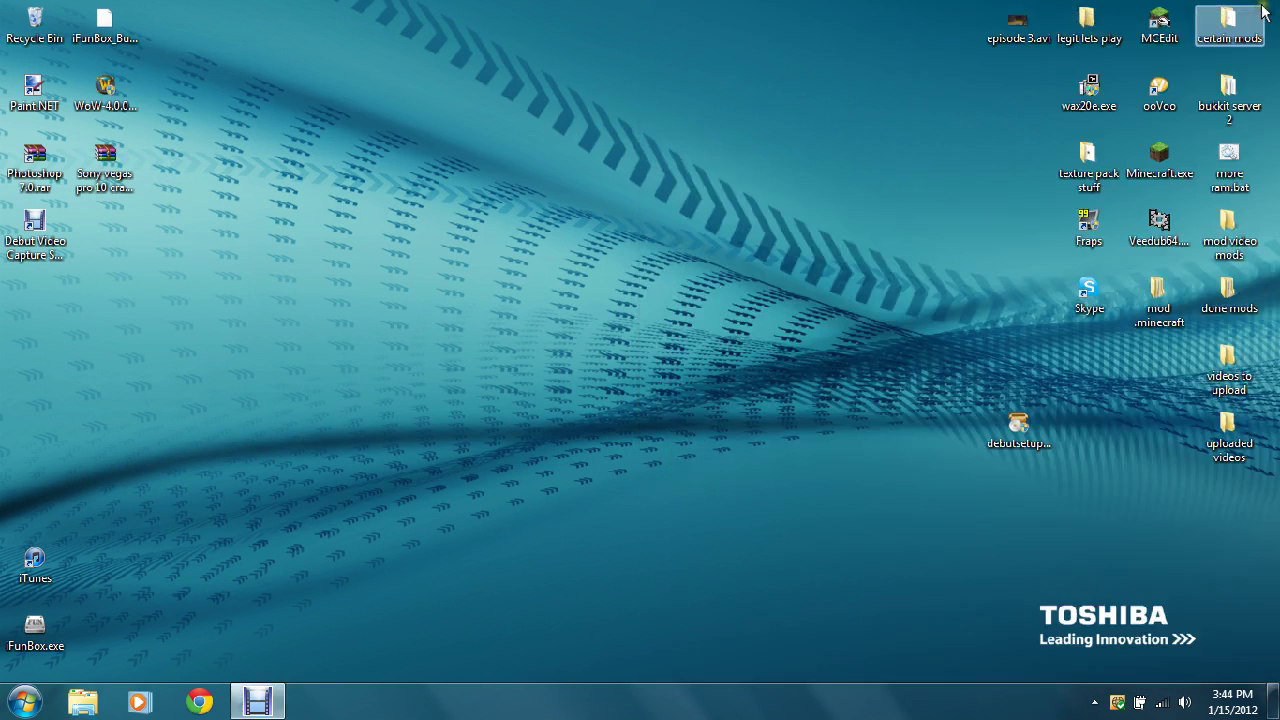
Run the more ram.bat script to start the Minecraft launcher
double_click(1222, 162)
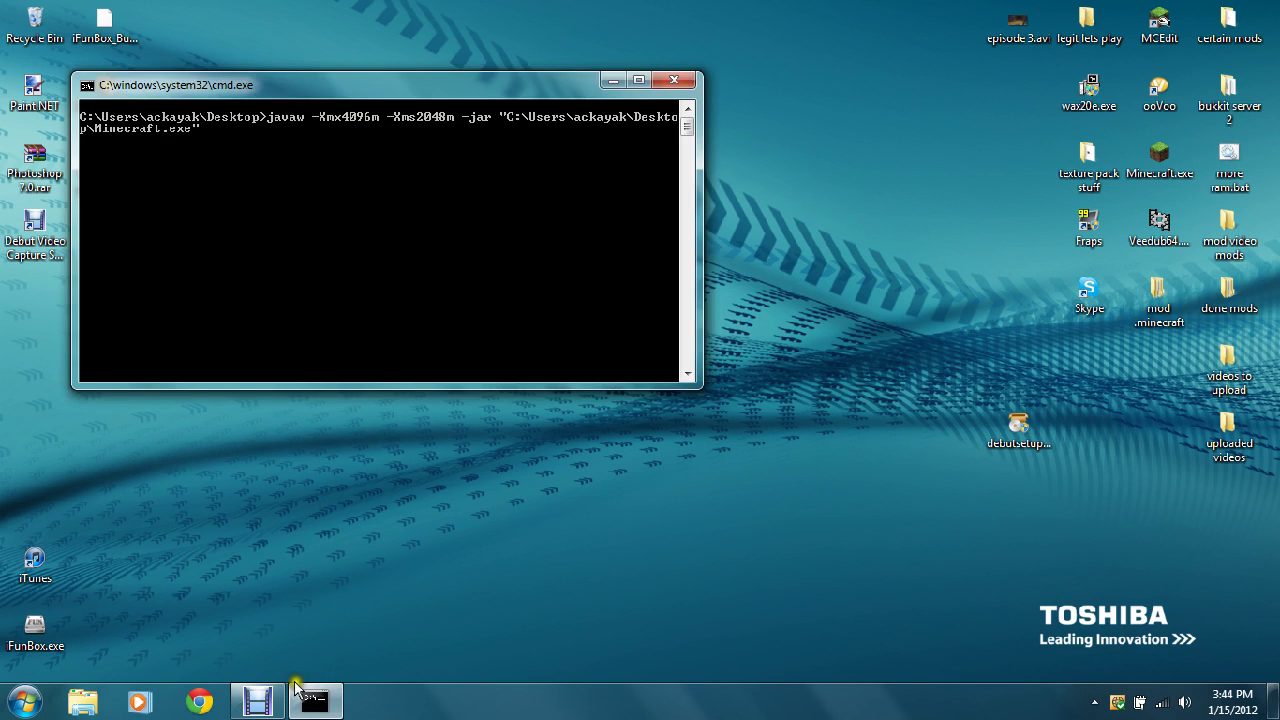
click(1230, 160)
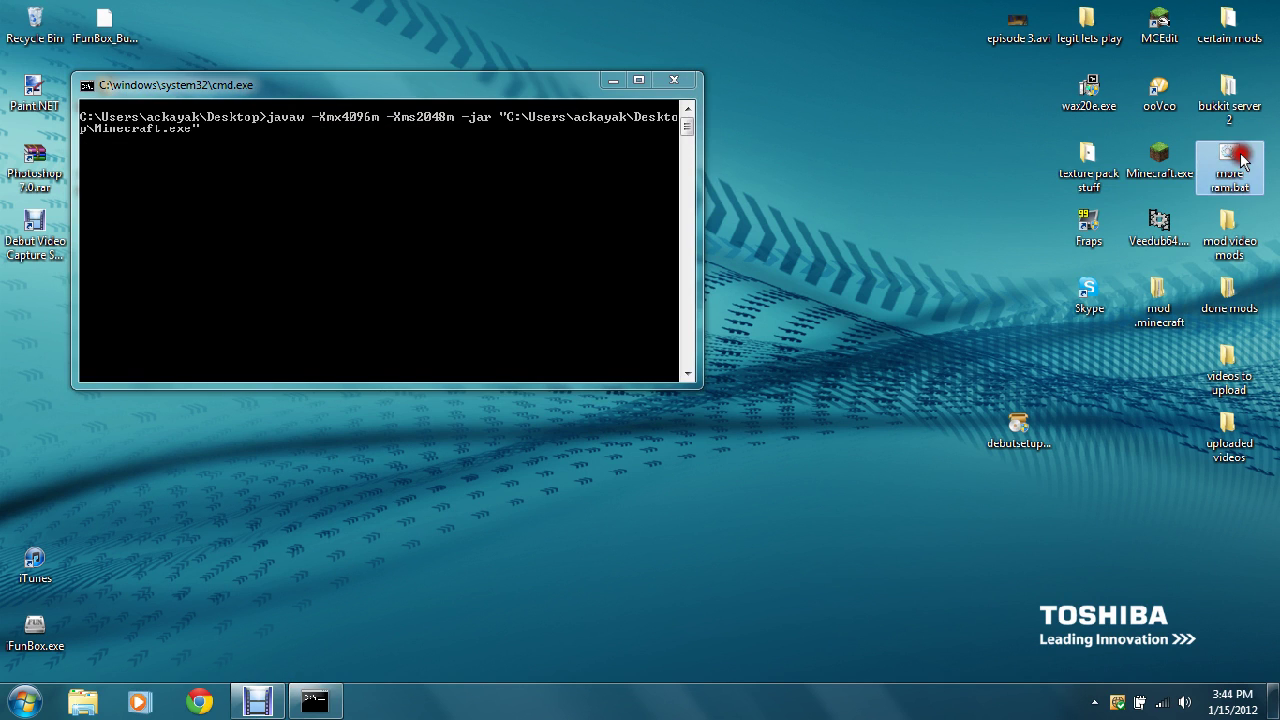
right_click(1232, 160)
click(881, 116)
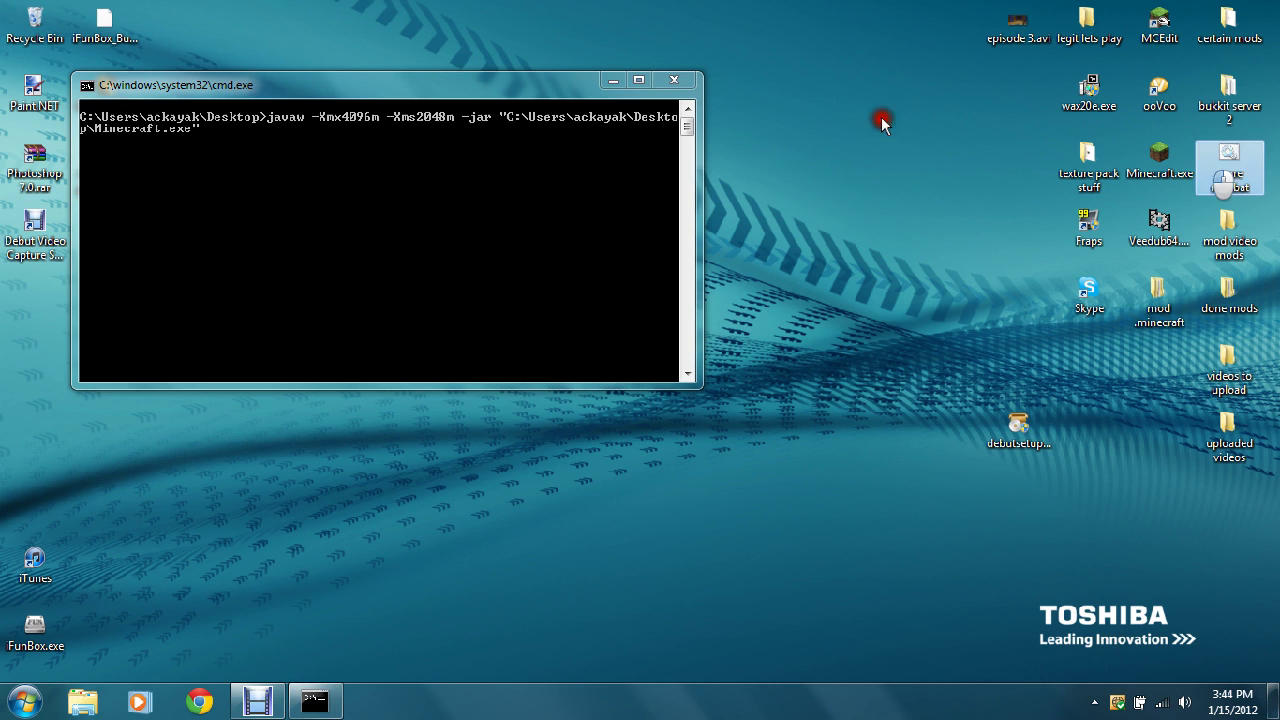
View more ram.bat's javaw -Xmx4096m -Xms2048m command in Notepad, then close it
right_click(1232, 168)
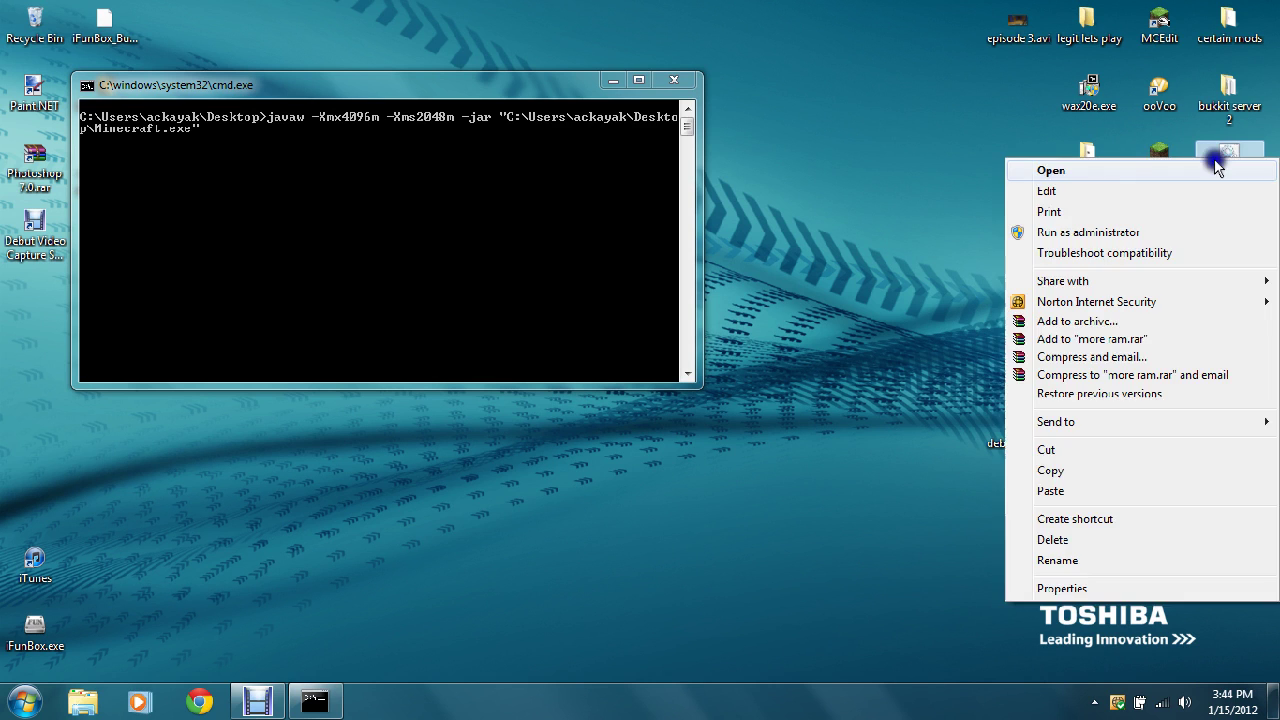
click(1128, 170)
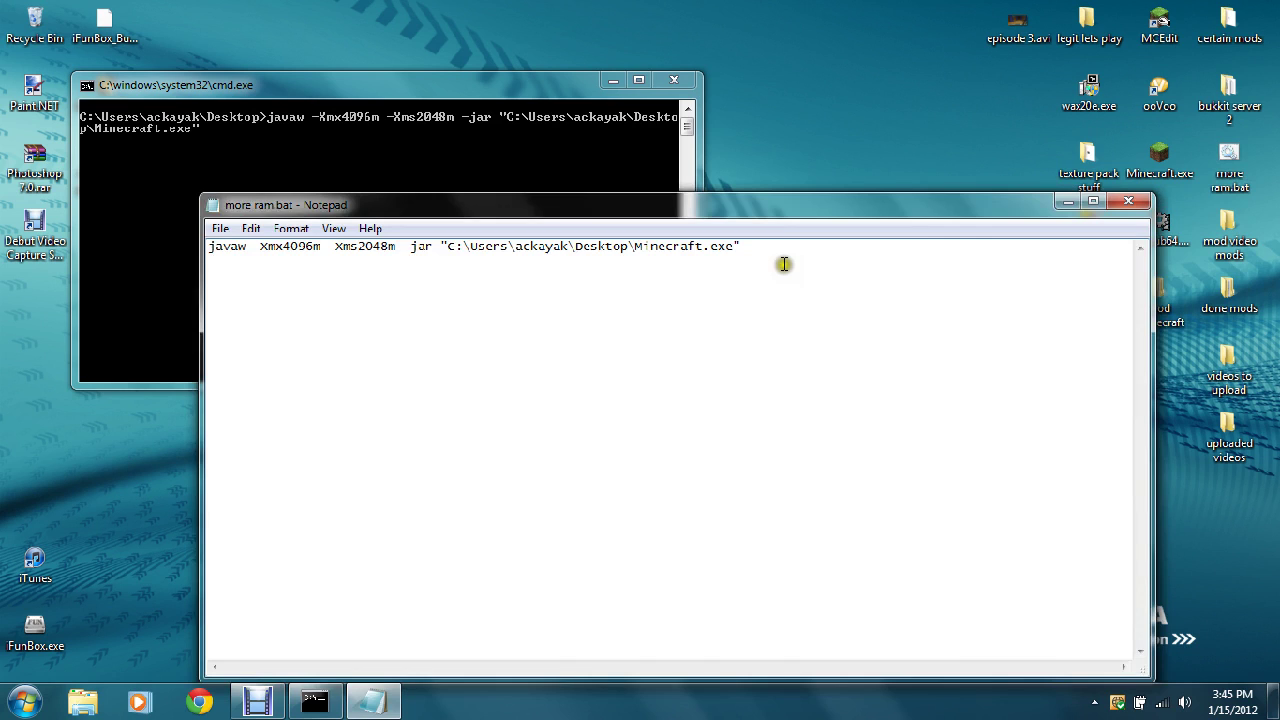
drag(784, 264, 314, 294)
click(571, 277)
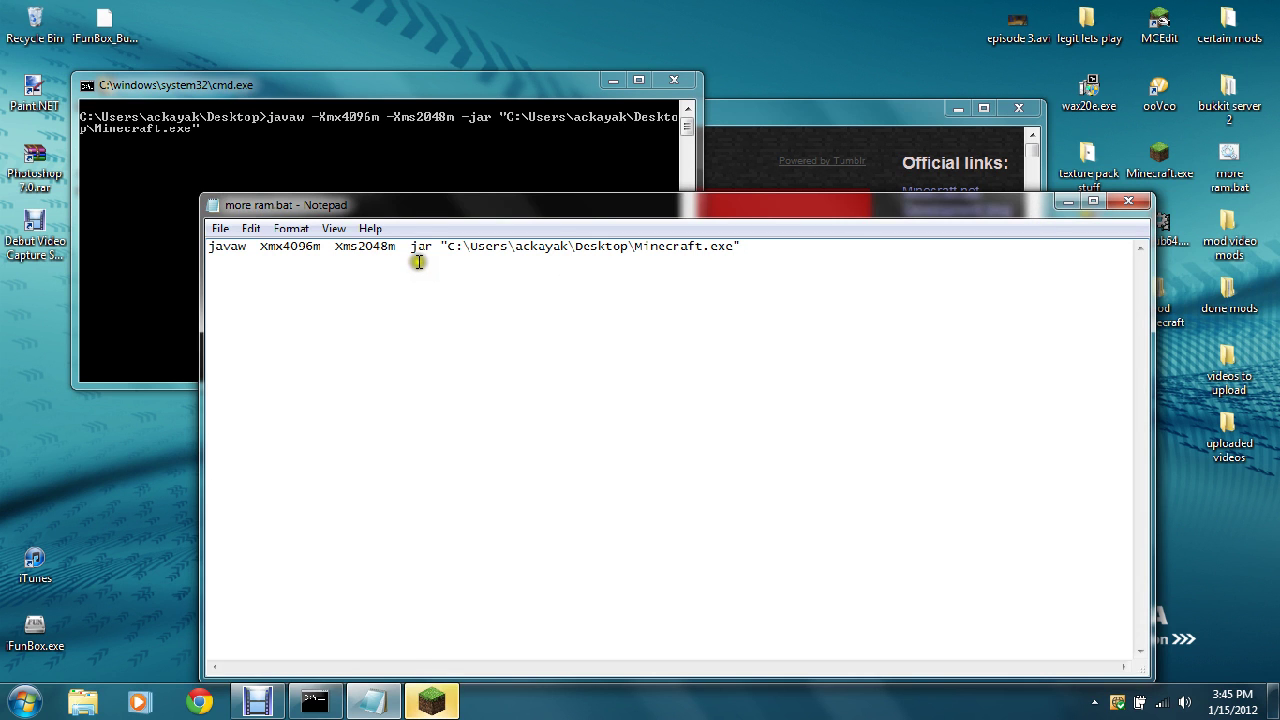
click(1128, 201)
Maximize the Minecraft launcher, hide the recorder, and log in to launch Minecraft 1.1
click(985, 108)
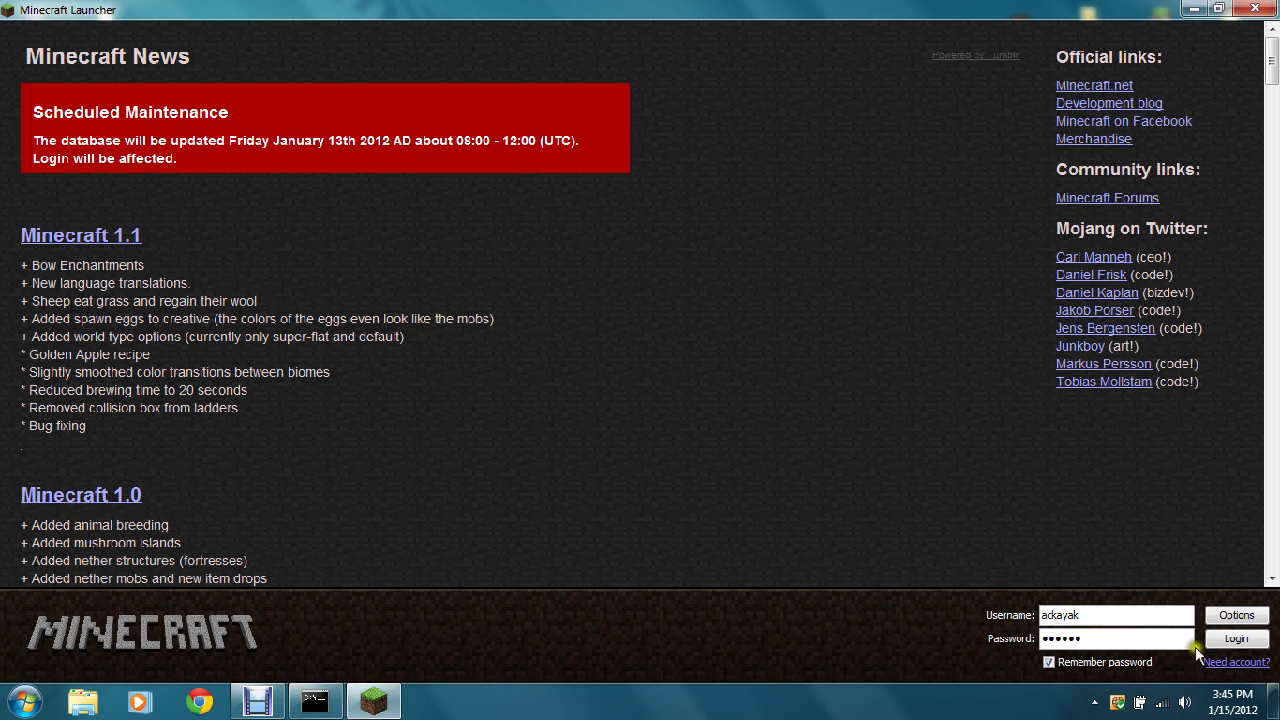
click(257, 702)
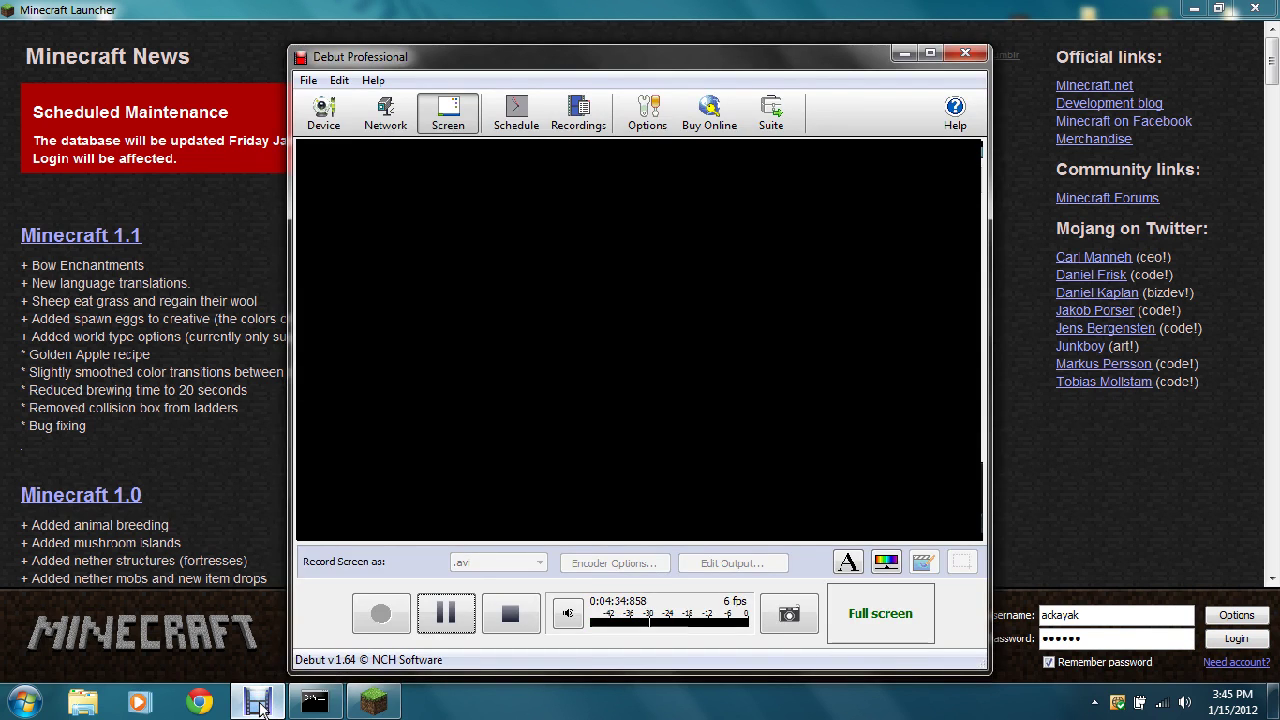
click(257, 702)
click(257, 702)
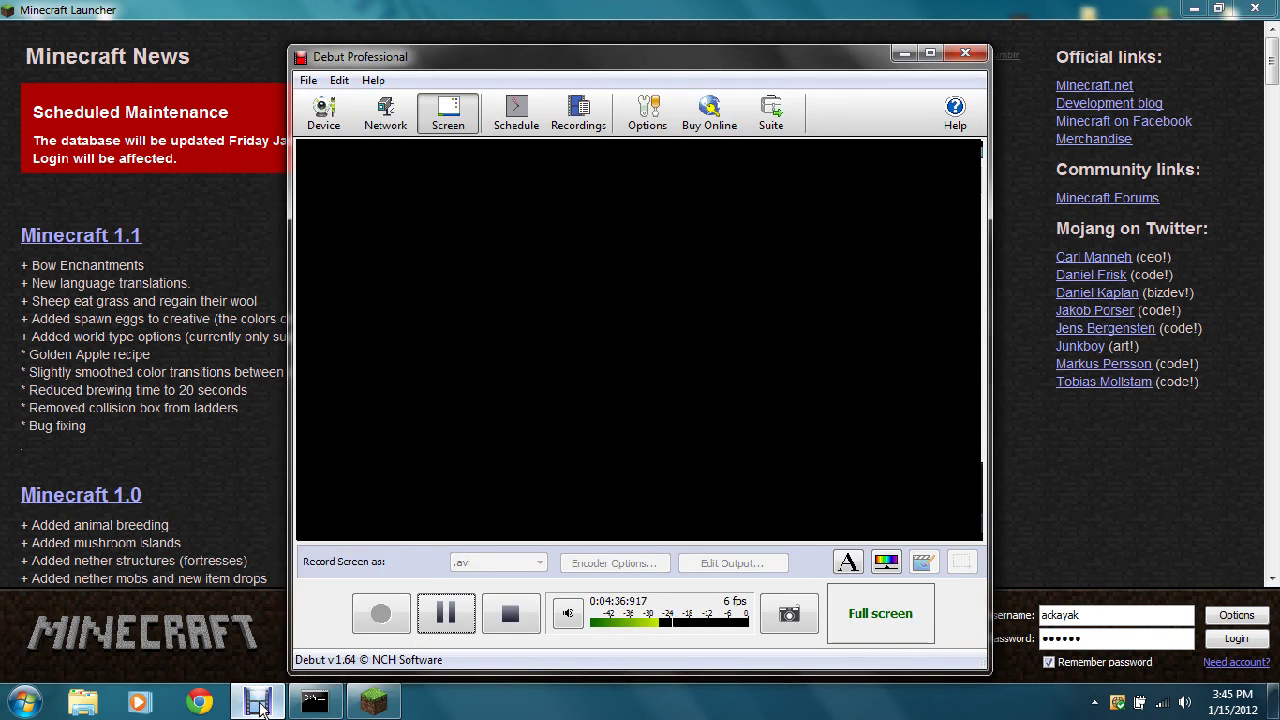
click(257, 702)
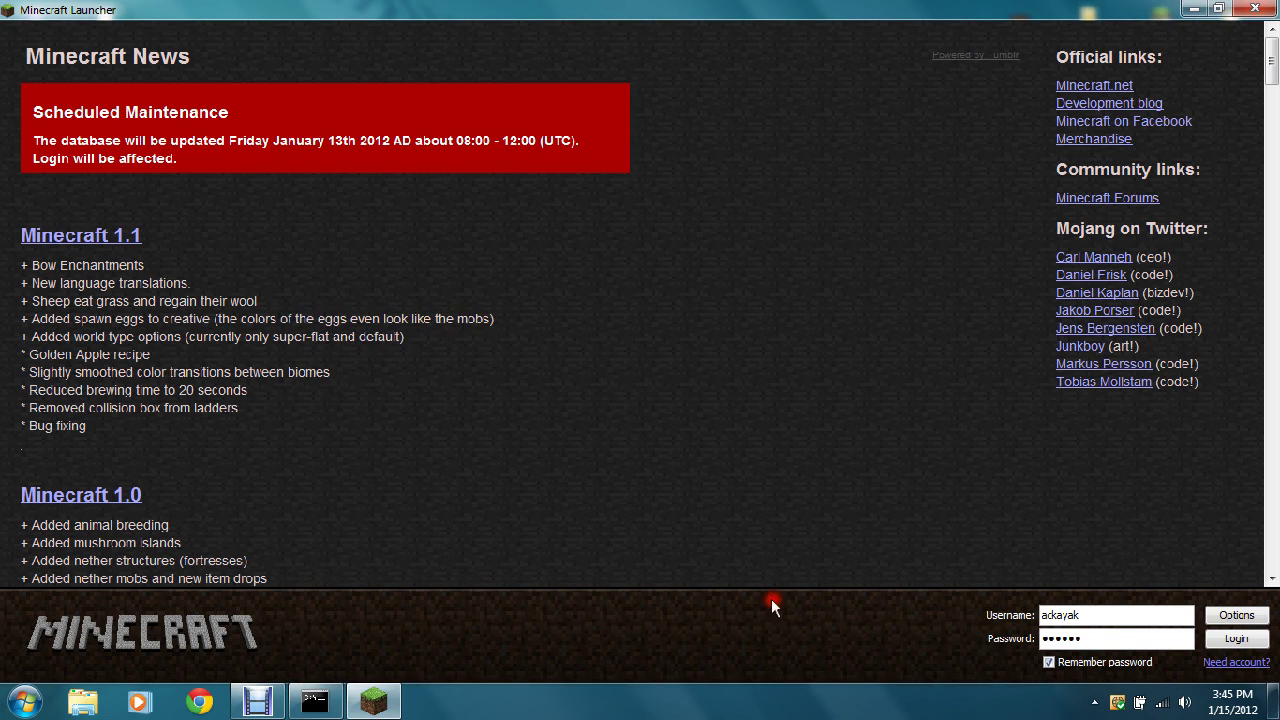
click(1253, 638)
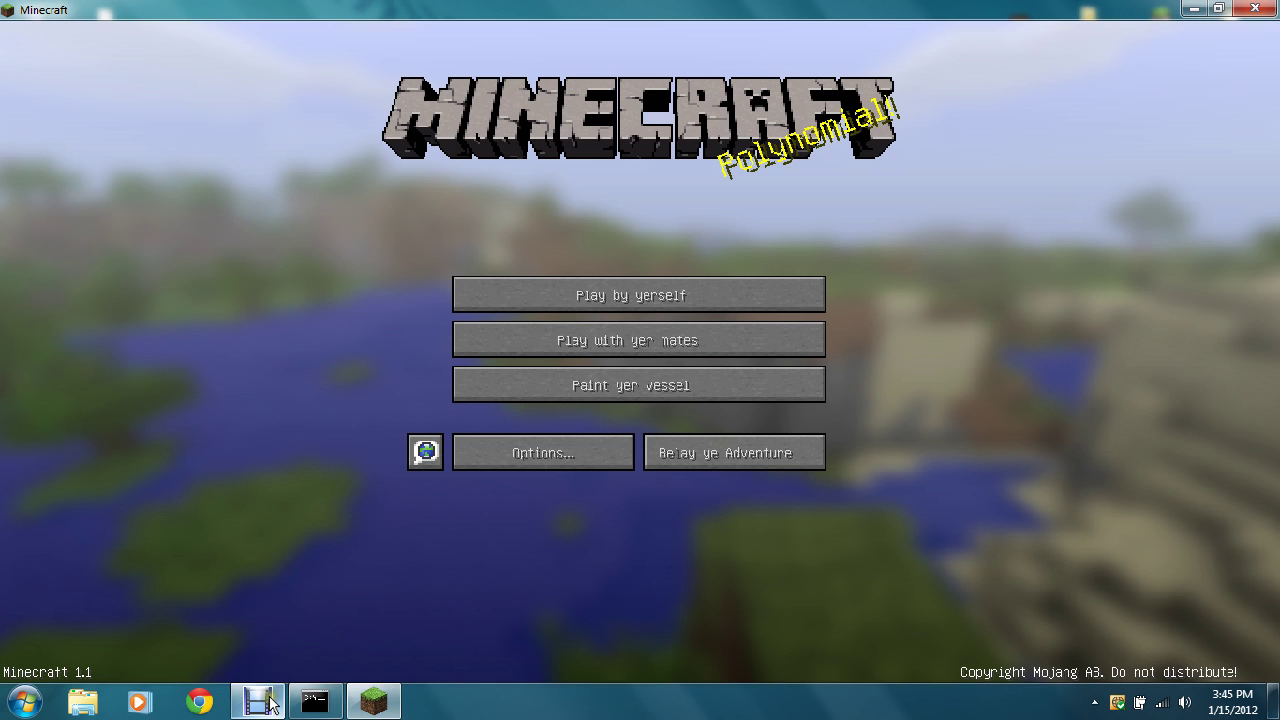
mouse_move(270, 703)
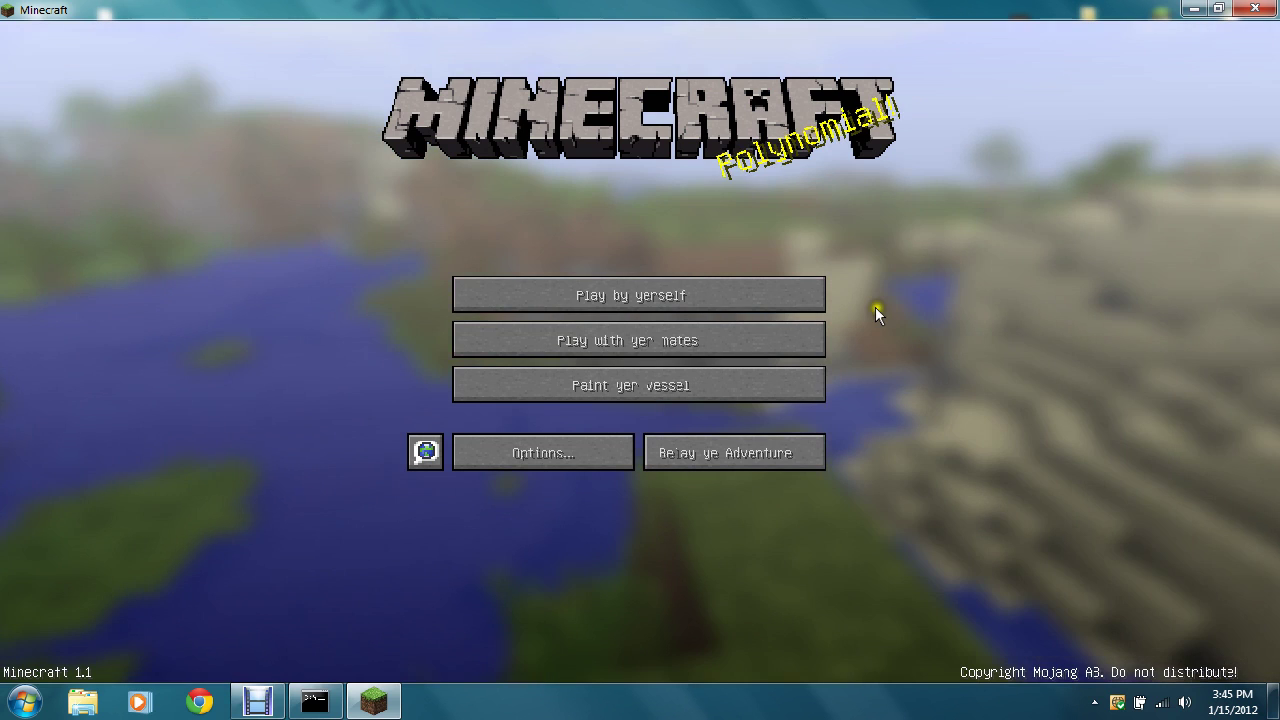
Open the single-player world list and start creating a new world
click(262, 705)
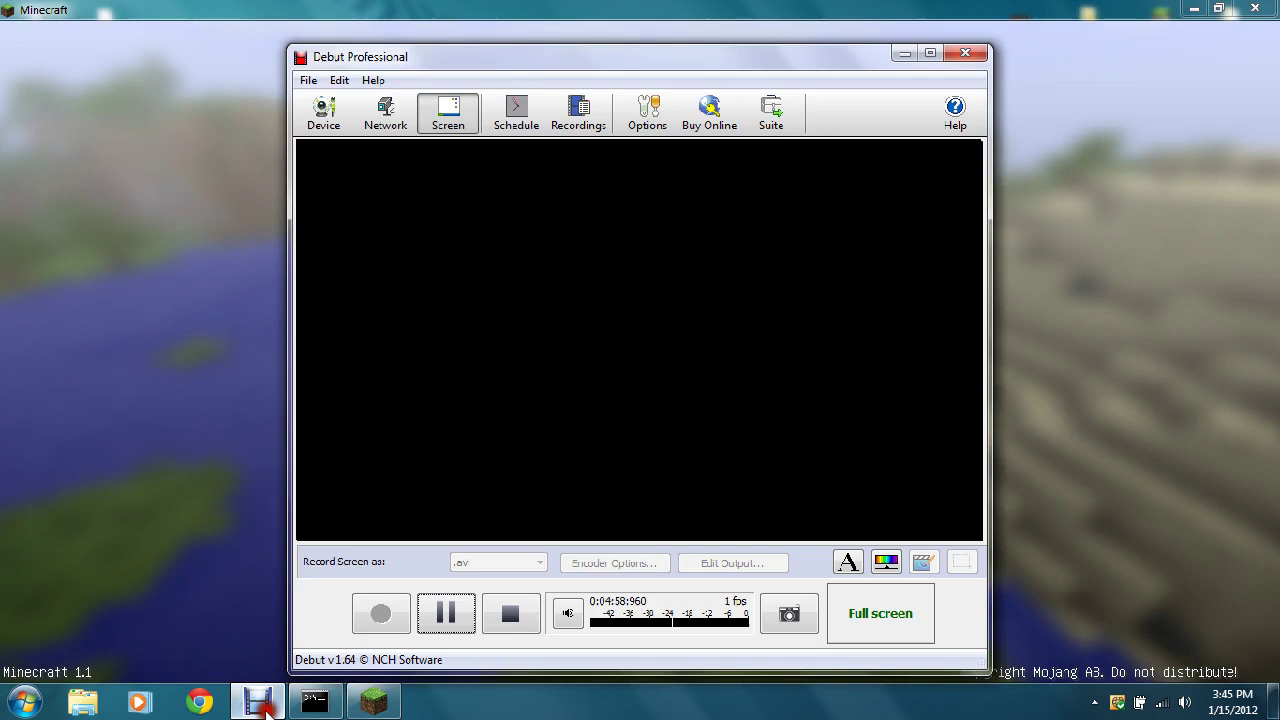
click(262, 705)
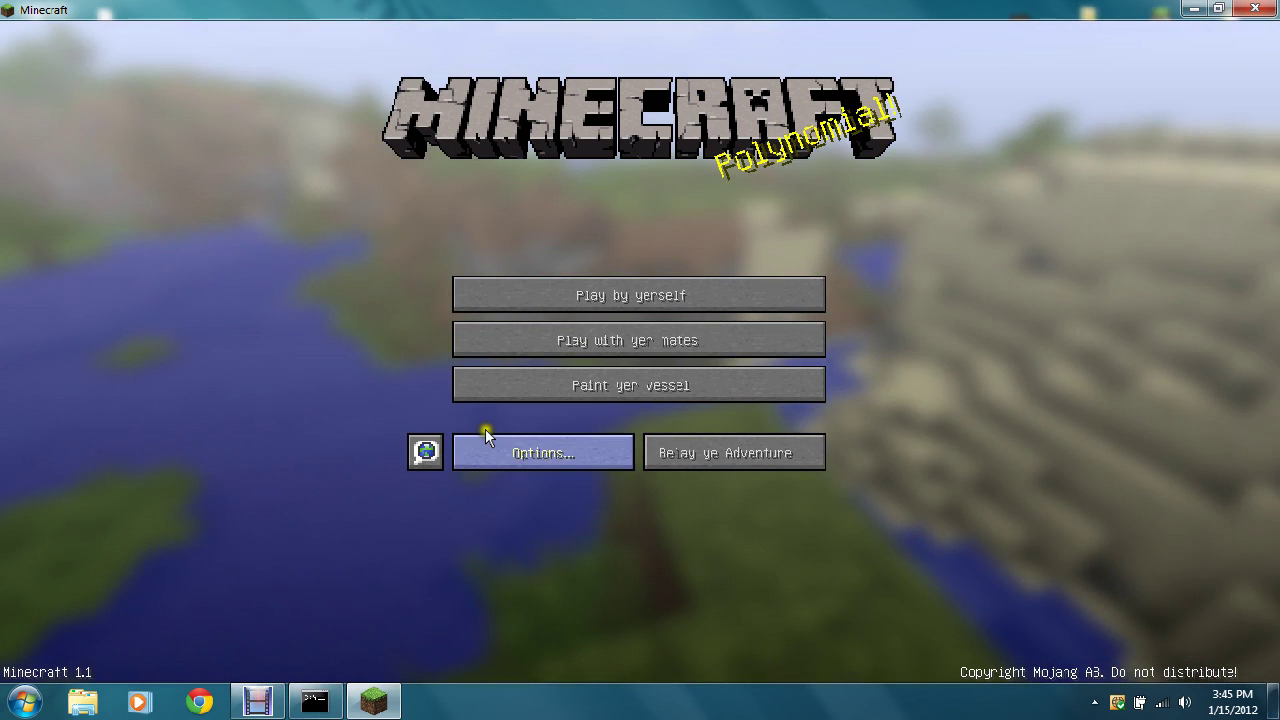
click(476, 298)
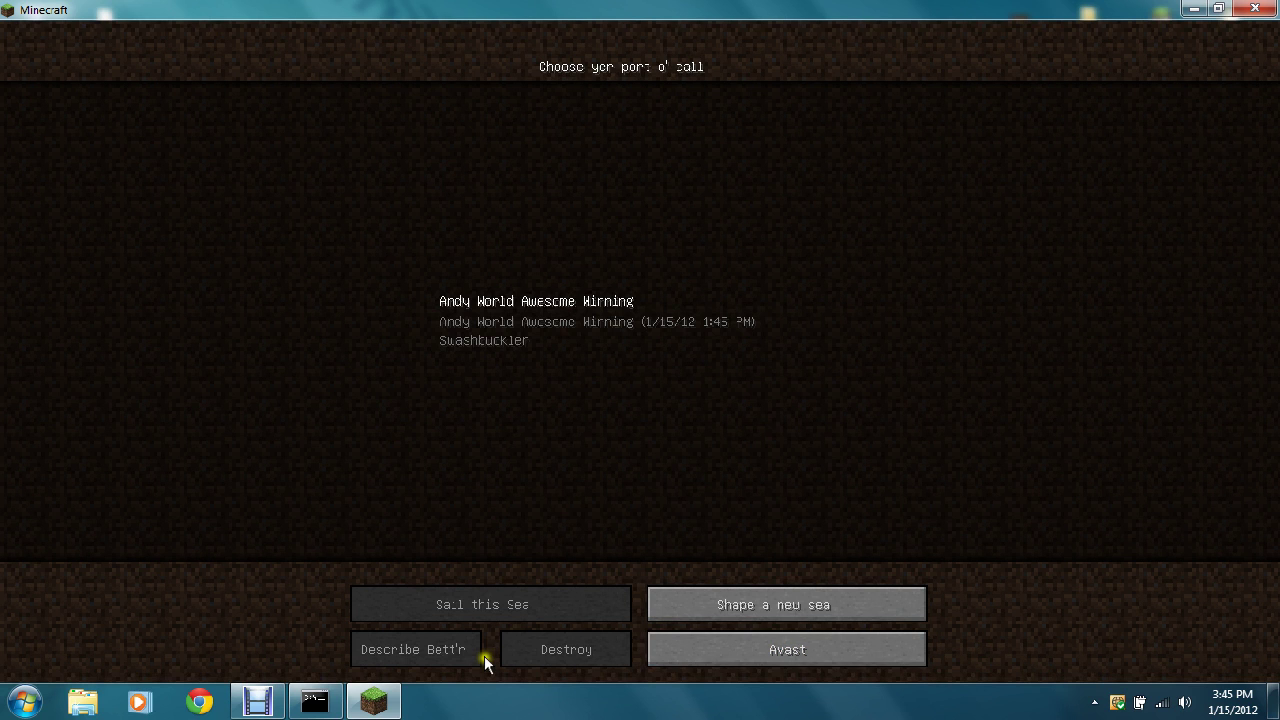
click(741, 595)
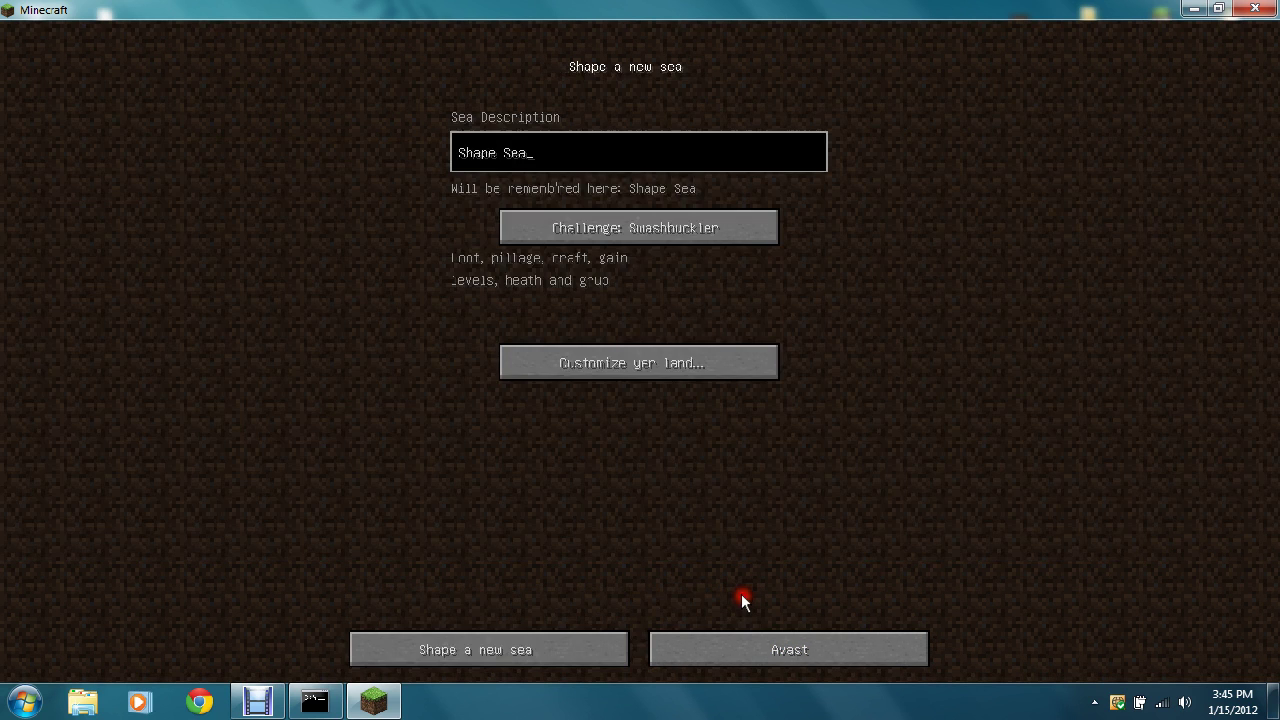
Keep Swashbuckler game mode, change the map type in Customize, and generate the world
click(709, 235)
click(709, 235)
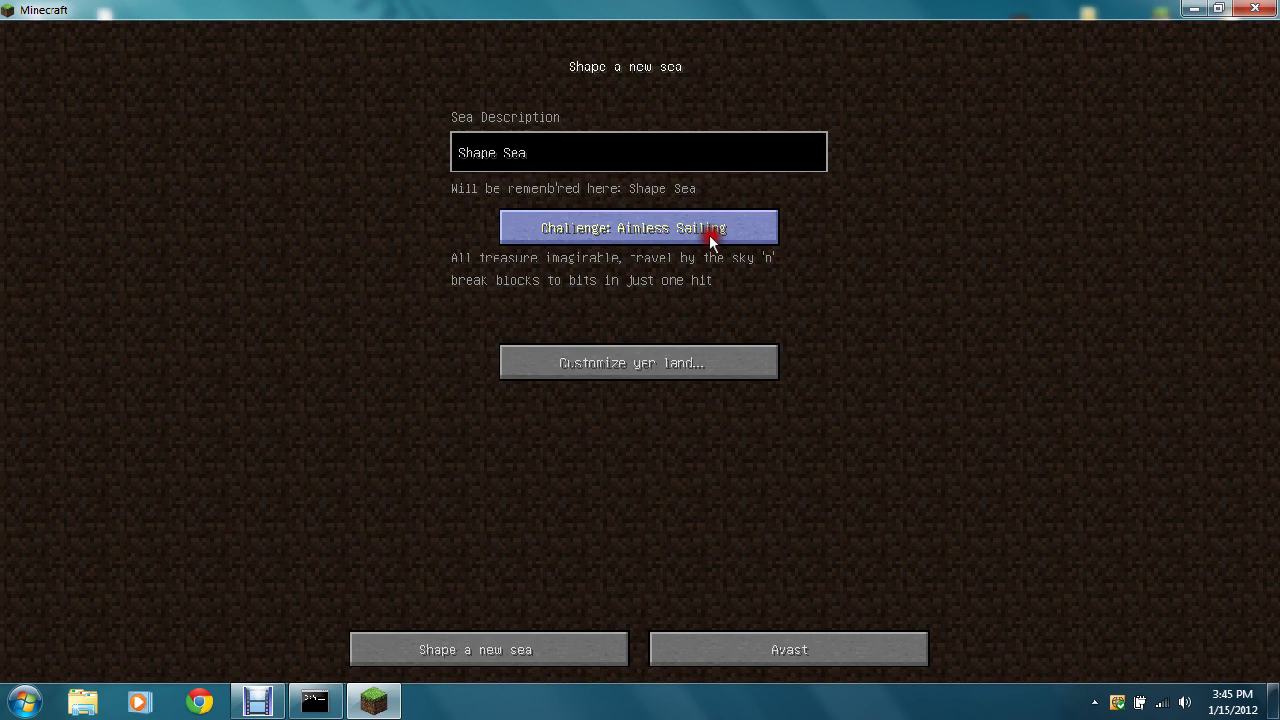
click(709, 235)
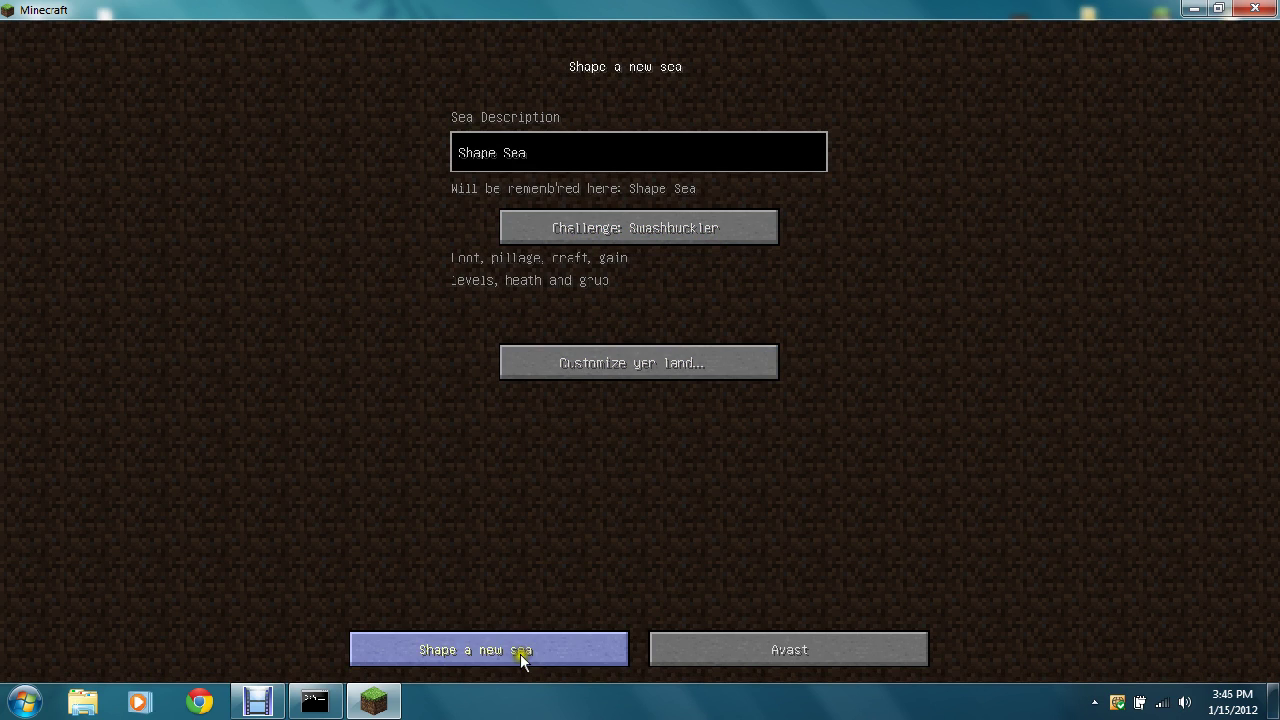
click(617, 363)
click(764, 229)
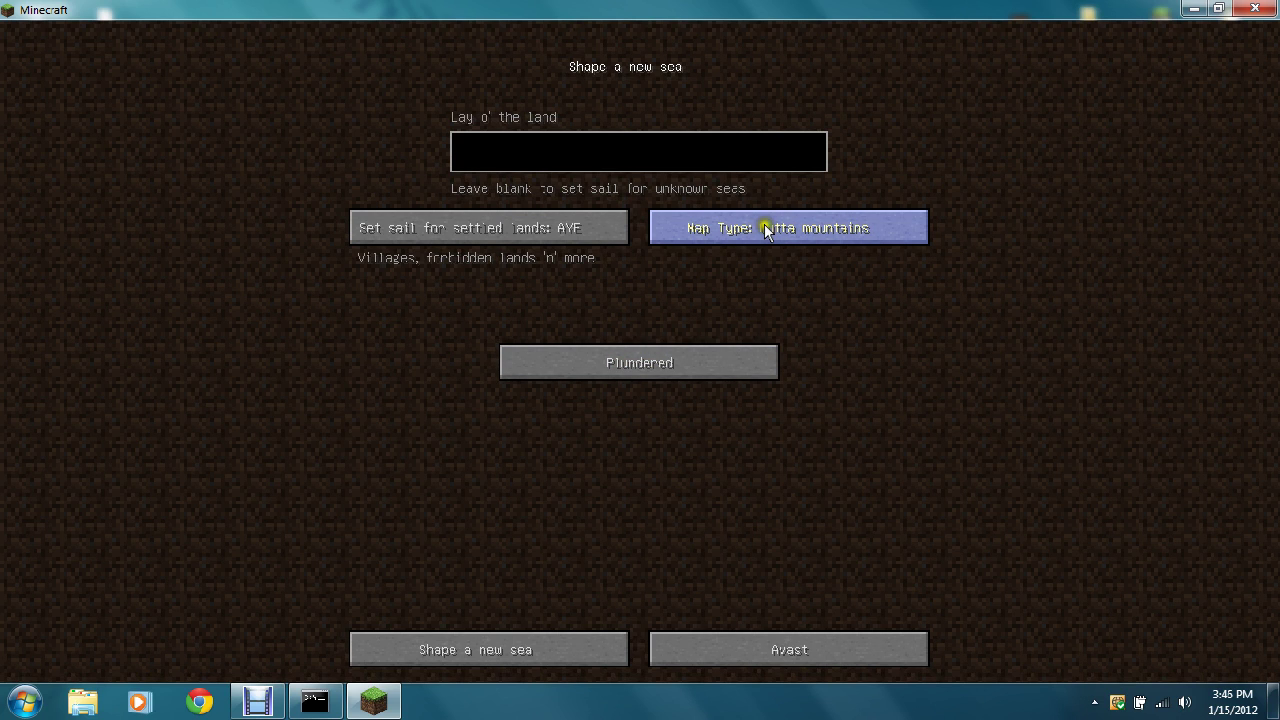
click(762, 226)
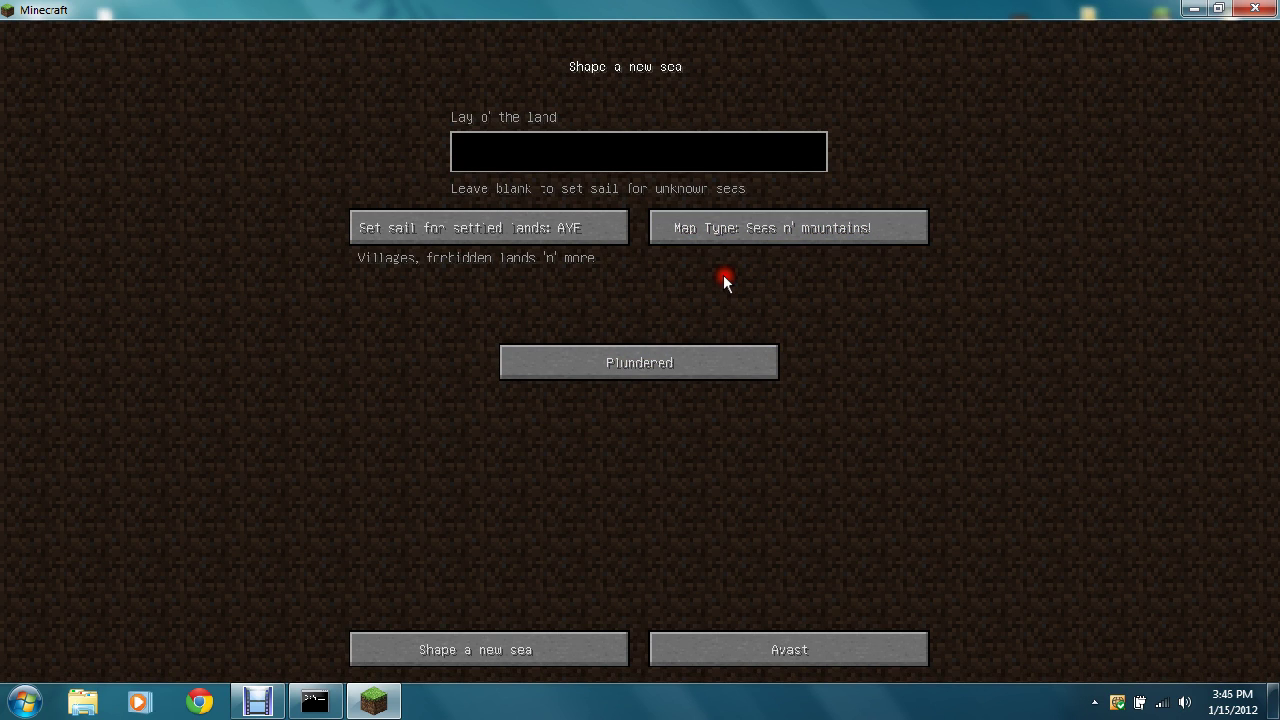
click(589, 638)
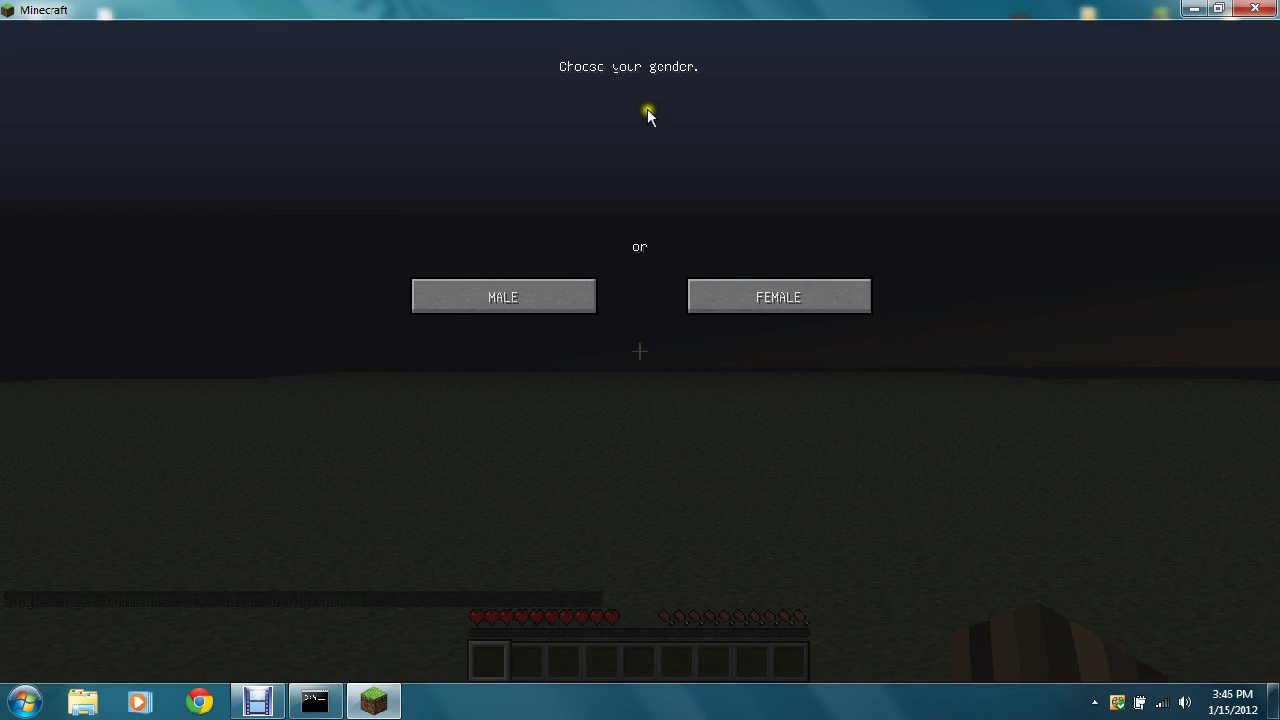
Choose male as the gender and enable flying with the fly command, rising above the grassland
click(503, 297)
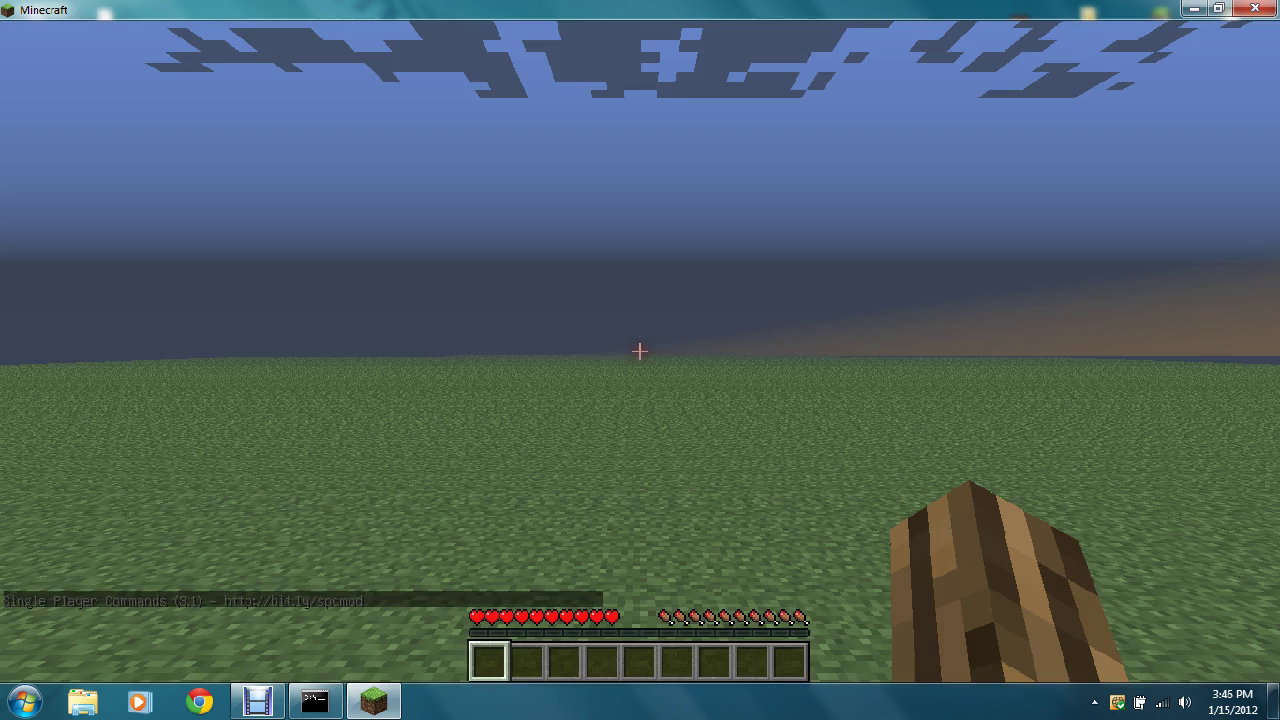
text(t)
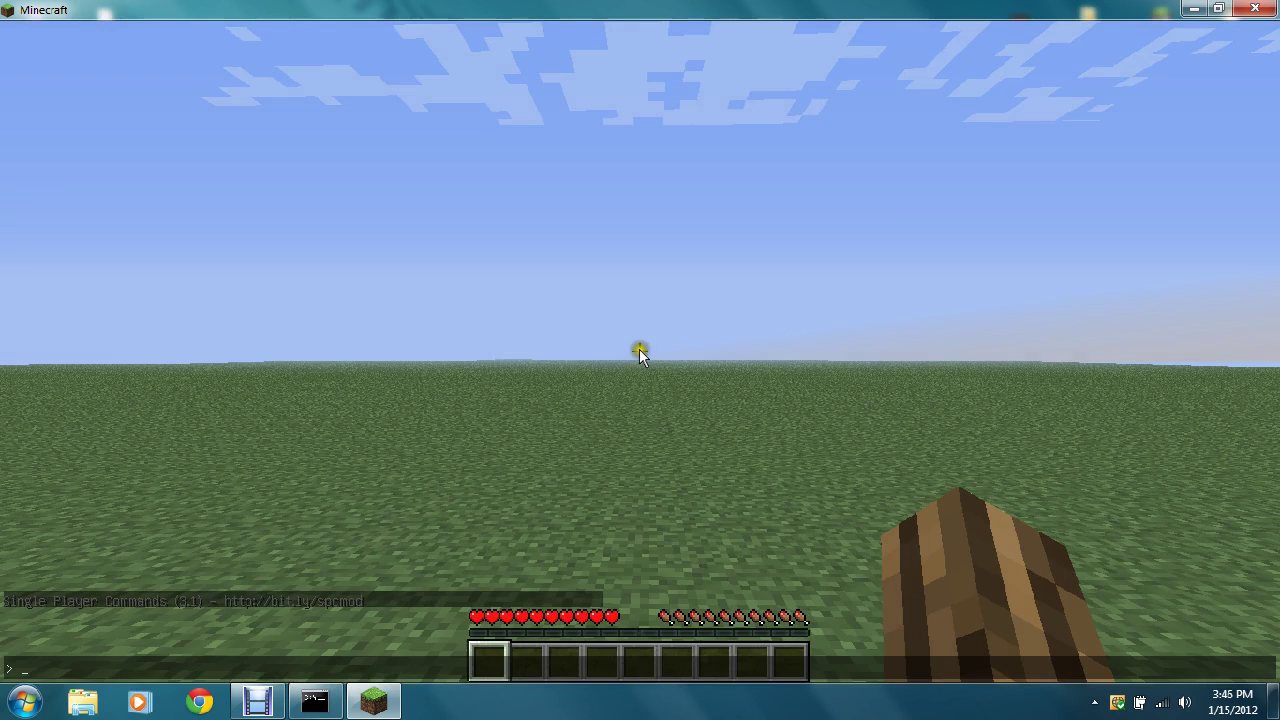
text(fly)
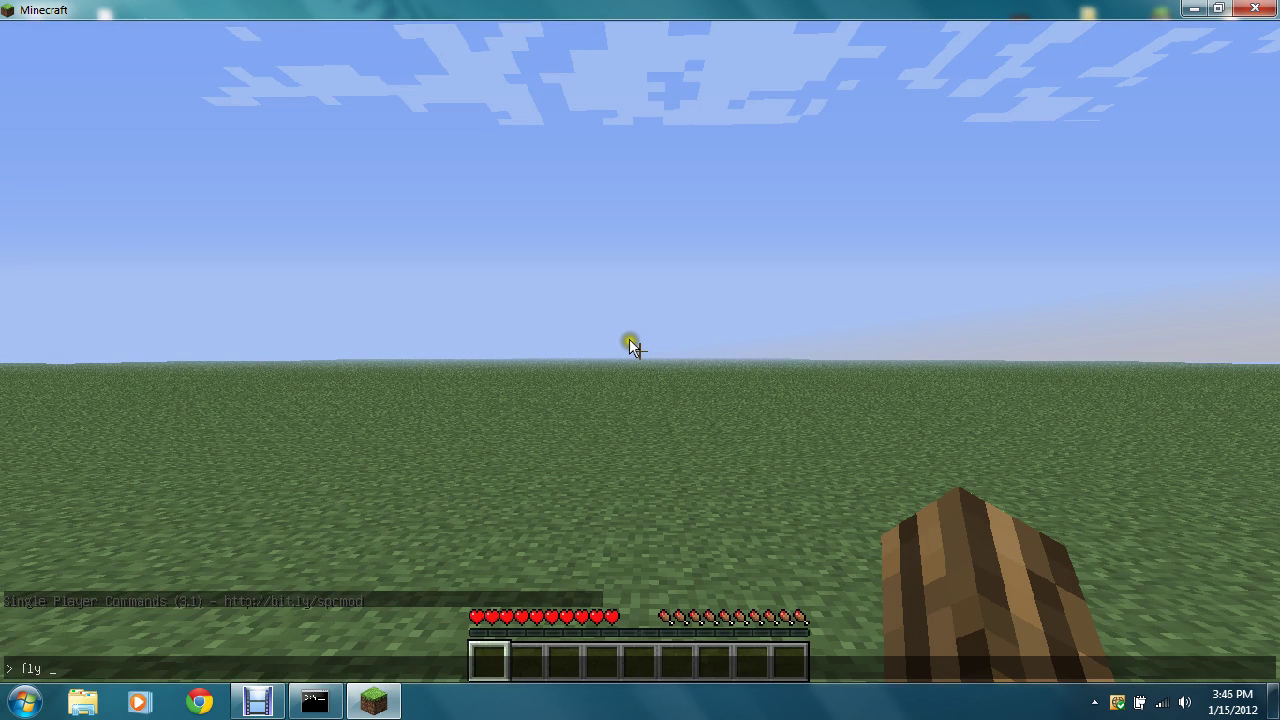
key(Return)
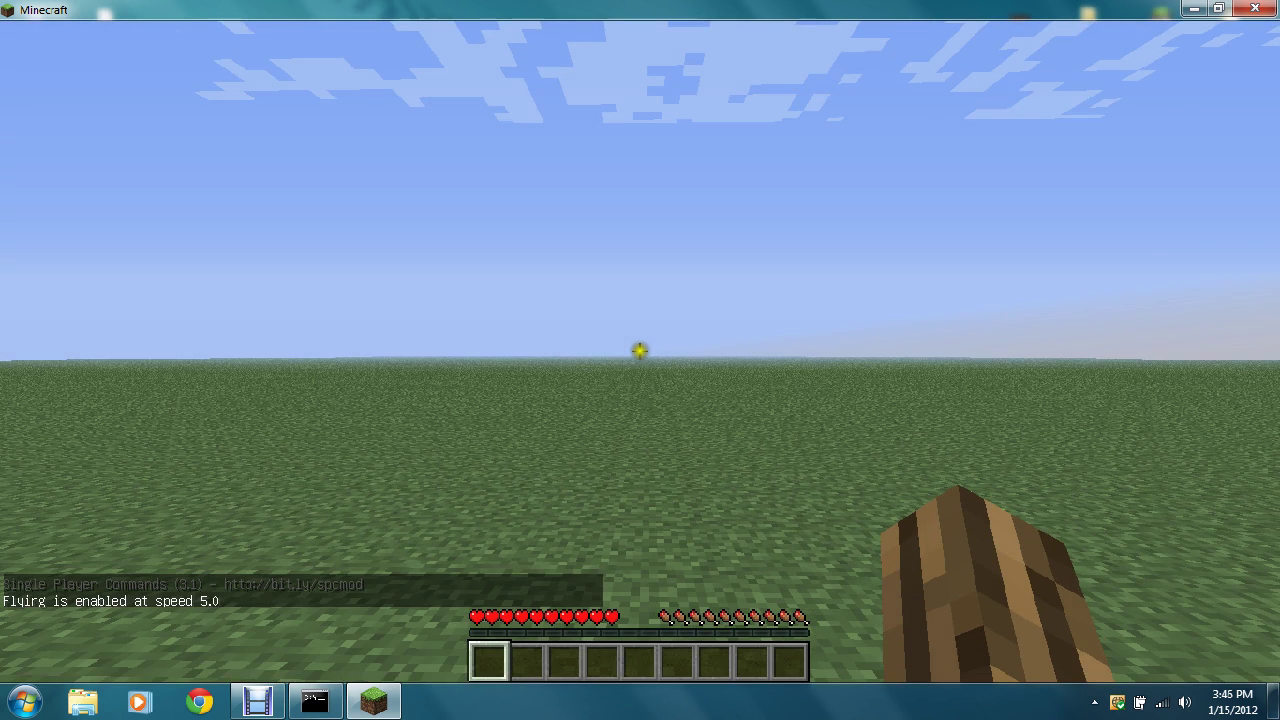
key(space)
key(d)
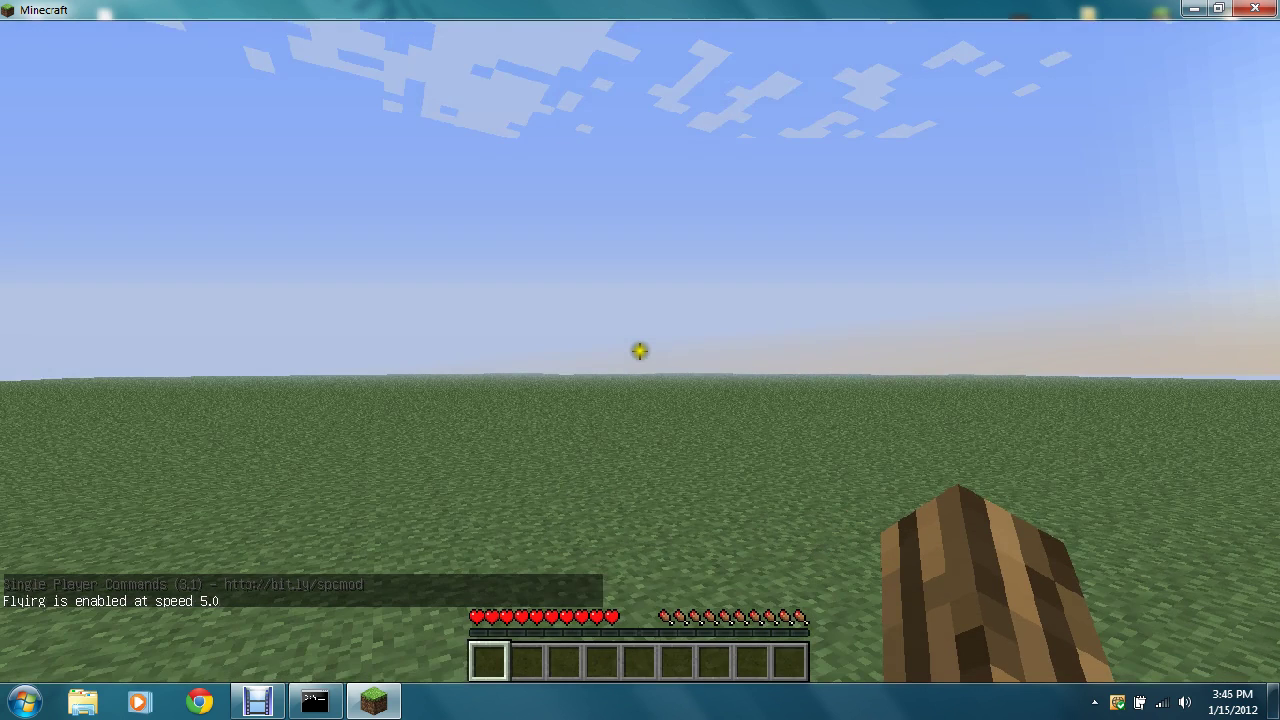
Turn flying off and set the player speed to 10 with setspeed 10
key(t)
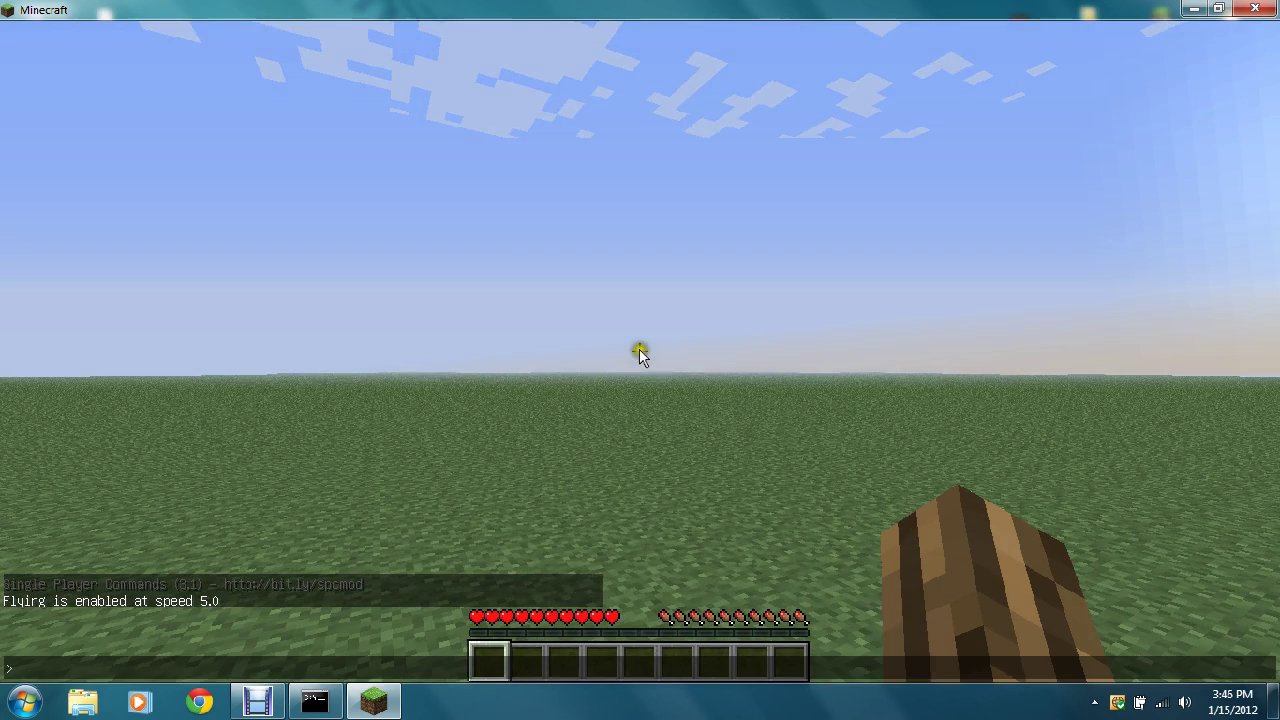
key(Escape)
key(Escape)
click(639, 348)
click(793, 150)
key(Escape)
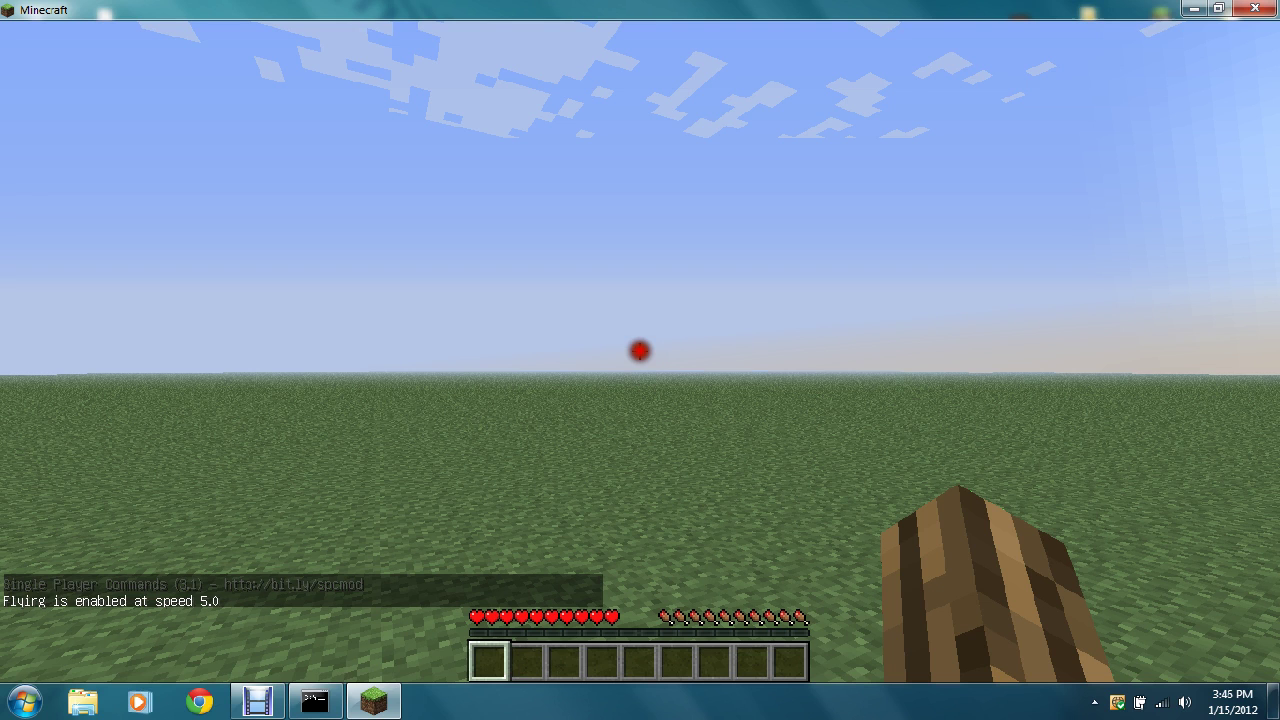
key(f)
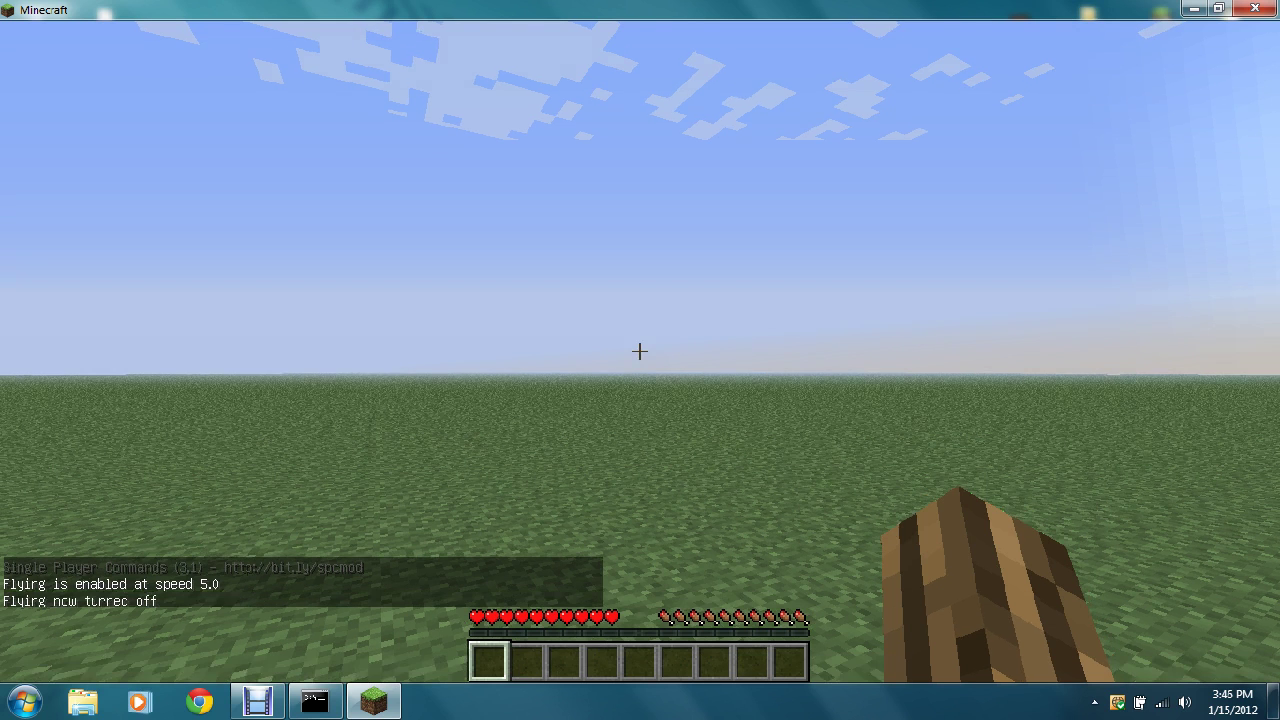
text(tsets)
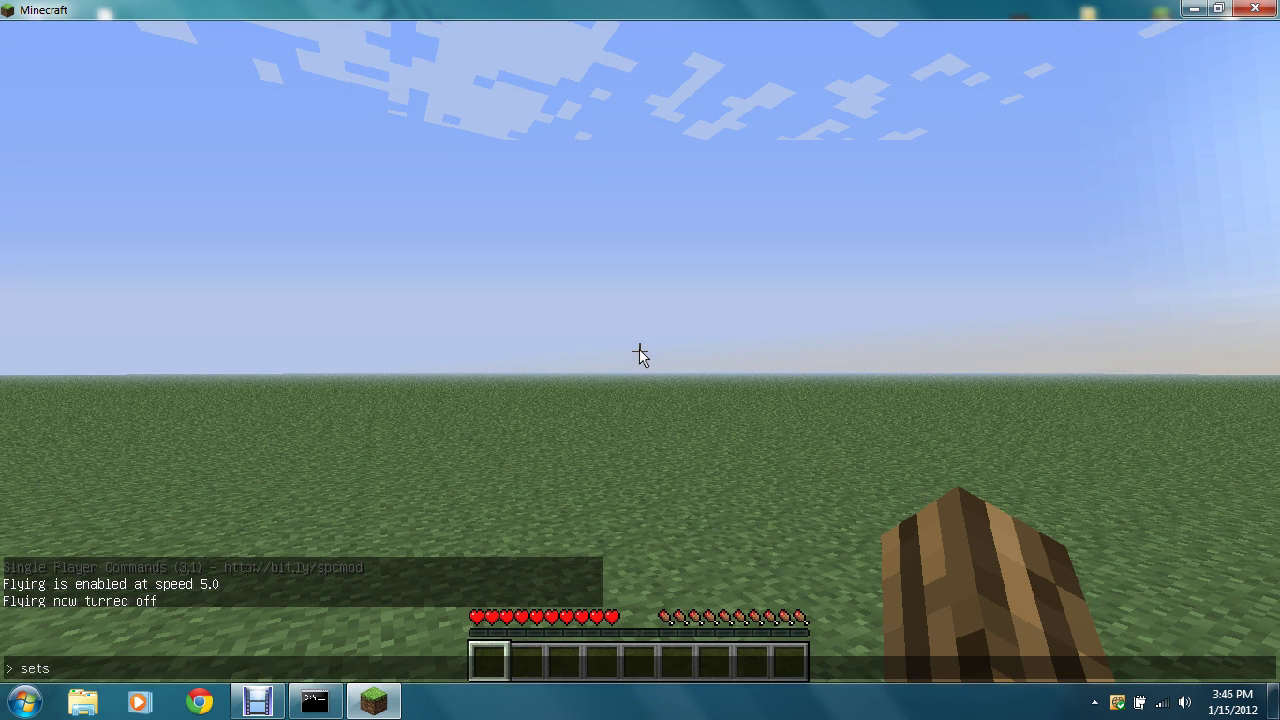
text(peed 10)
key(Return)
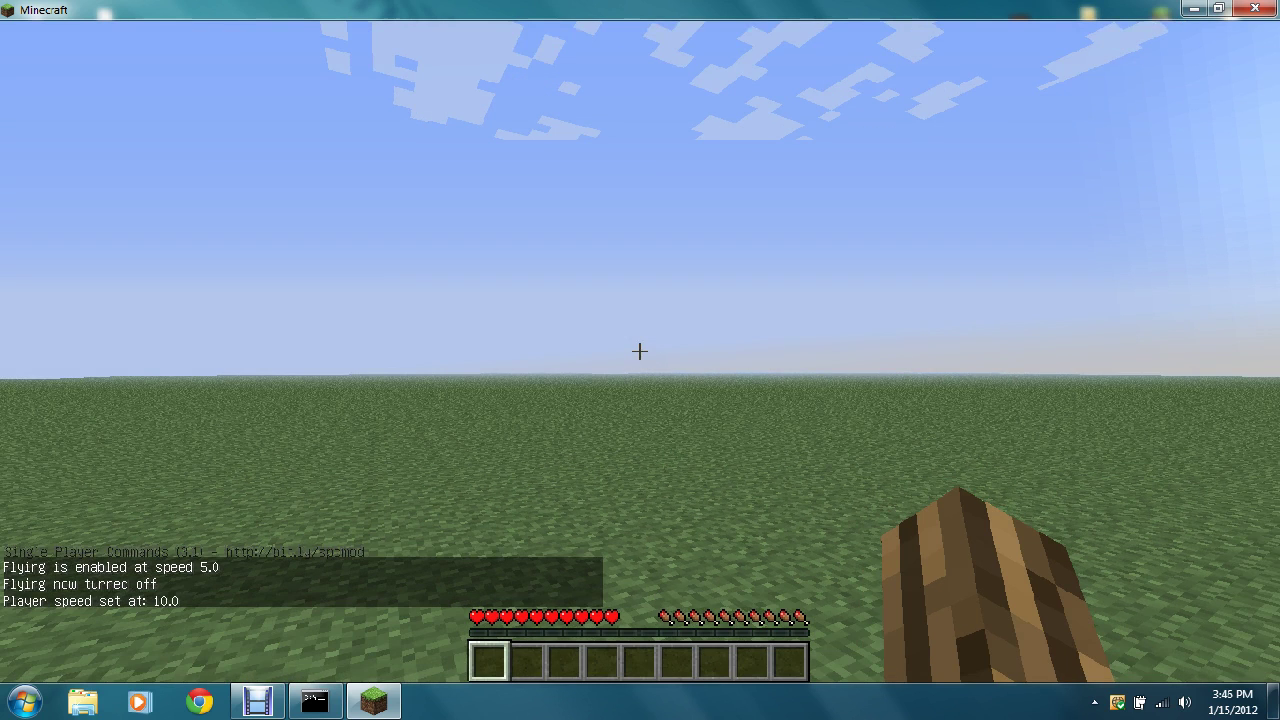
Run across the plains toward the water and reset the speed to 1
key(w)
click(640, 350)
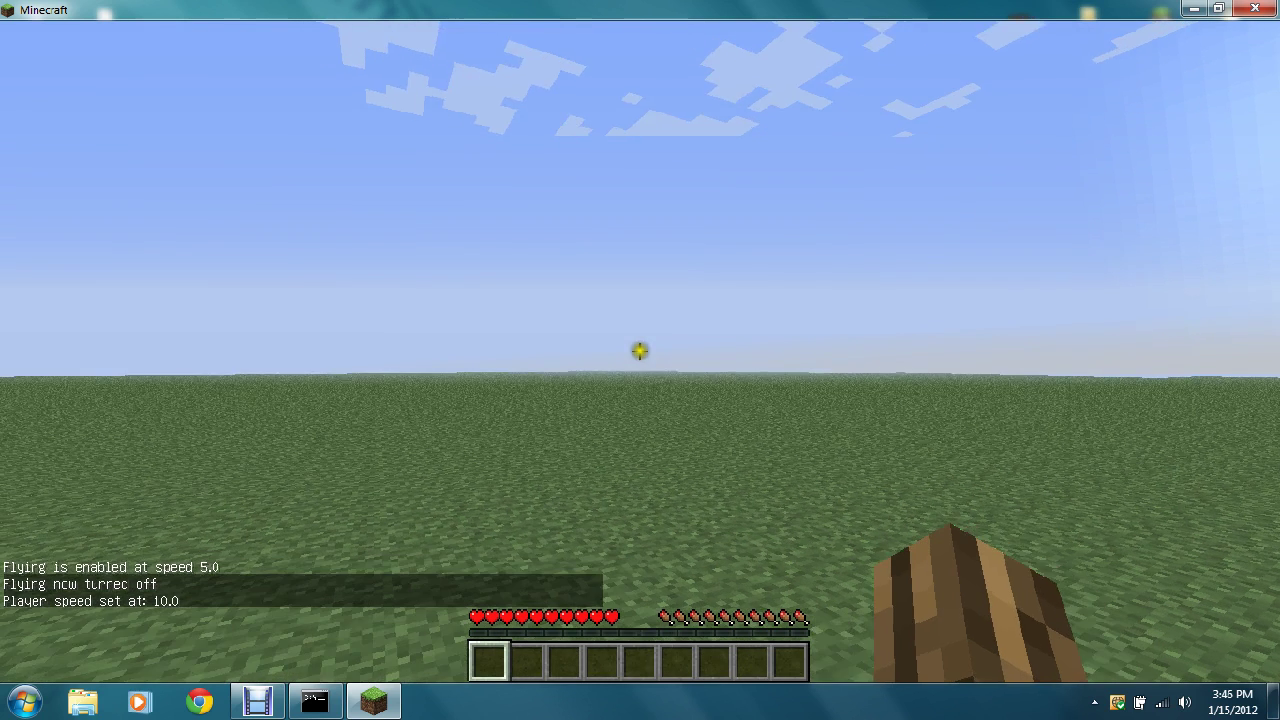
key(w)
key(w)
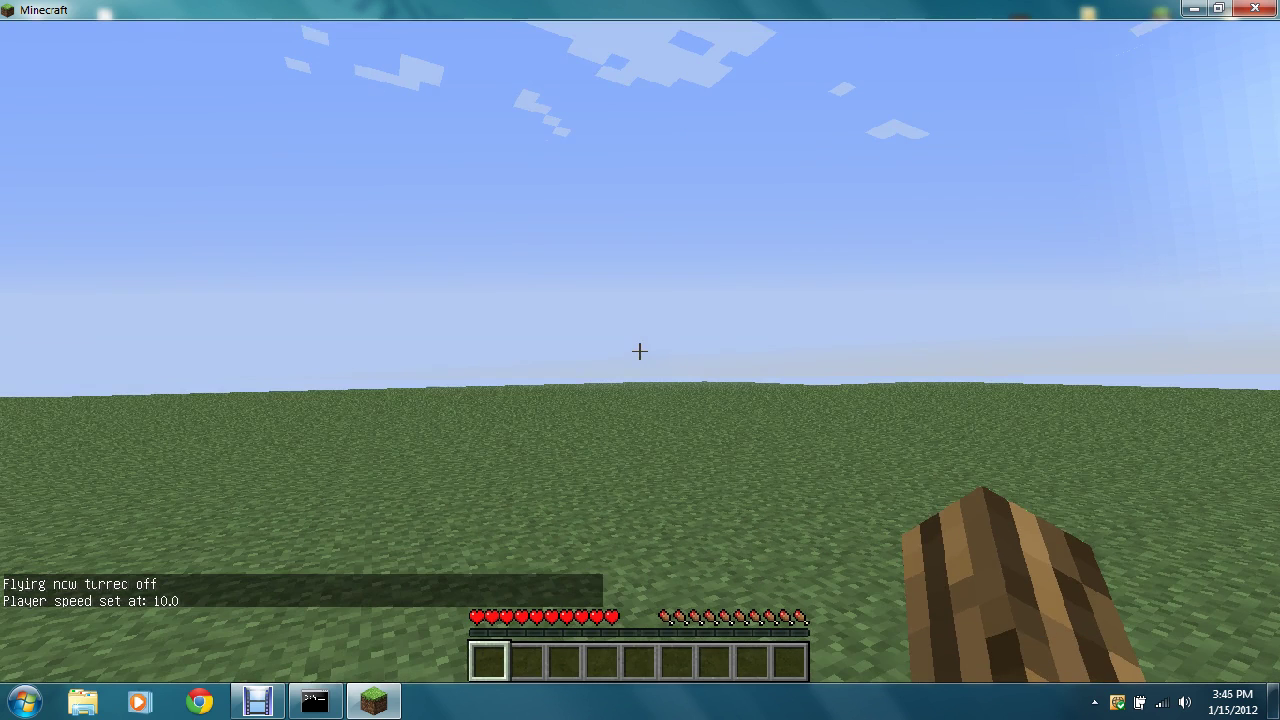
click(640, 351)
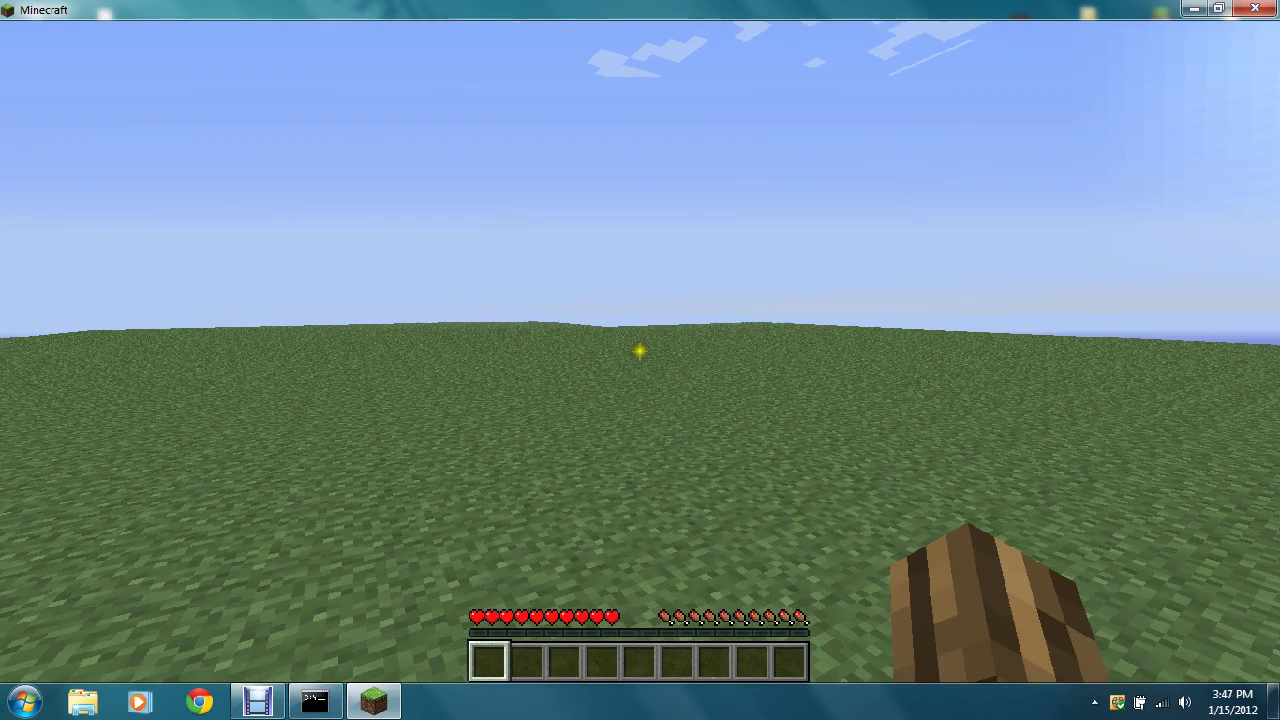
key(w)
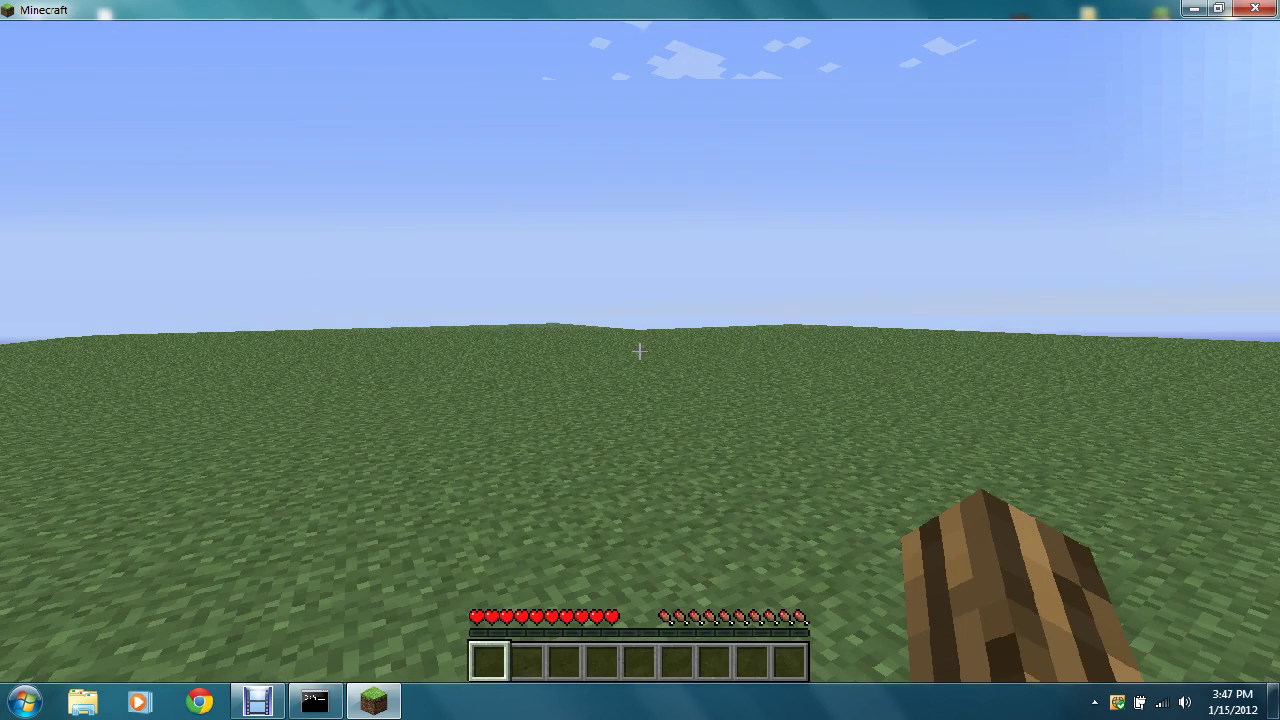
key(w)
key(w)
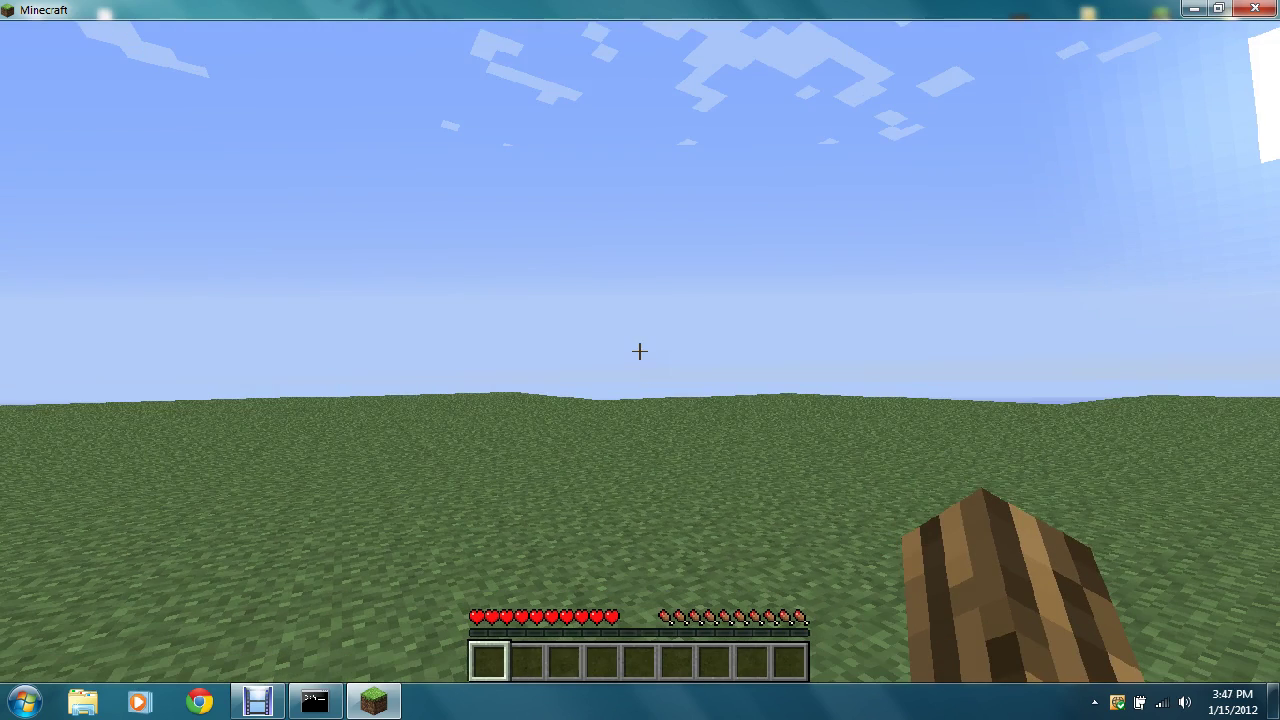
key(w)
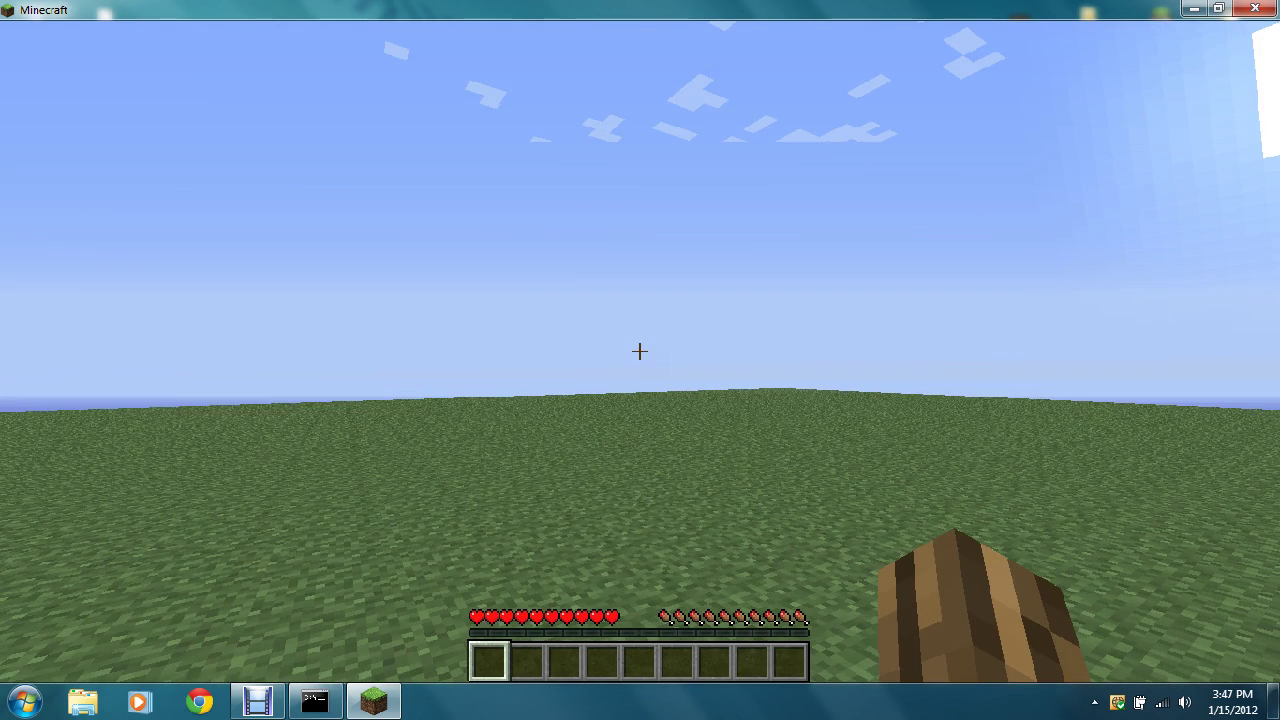
key(w)
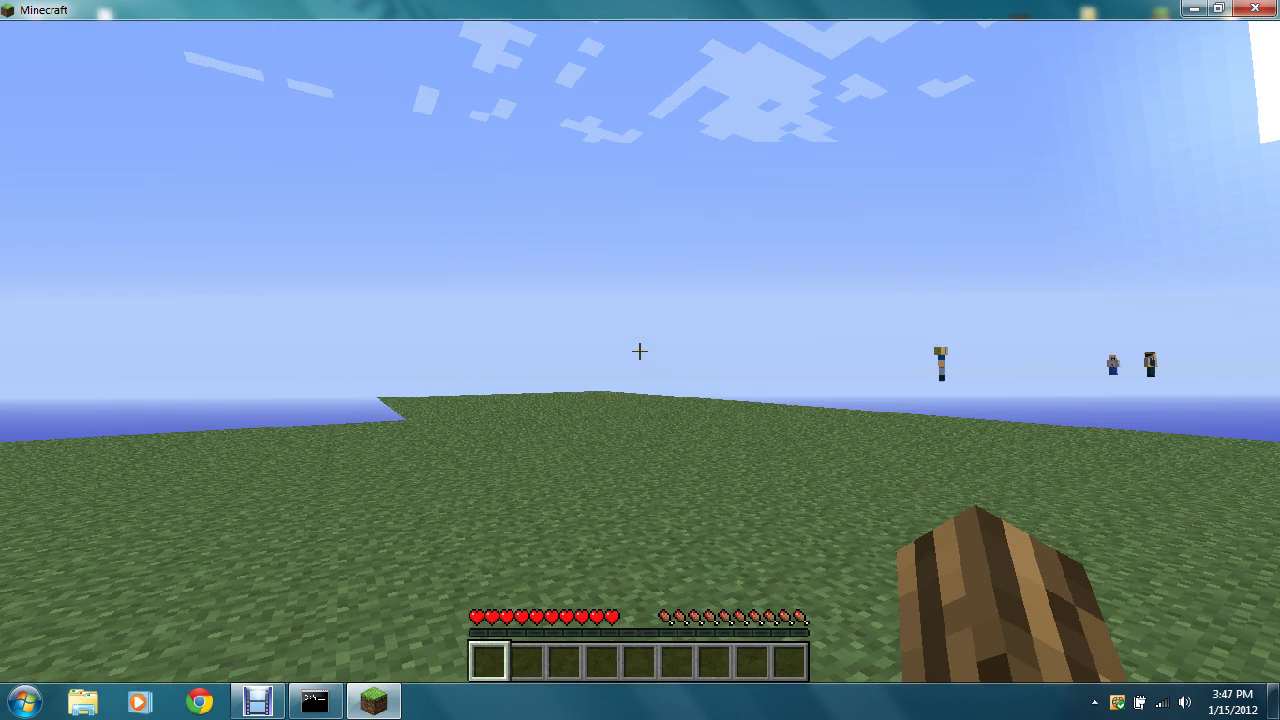
key(w)
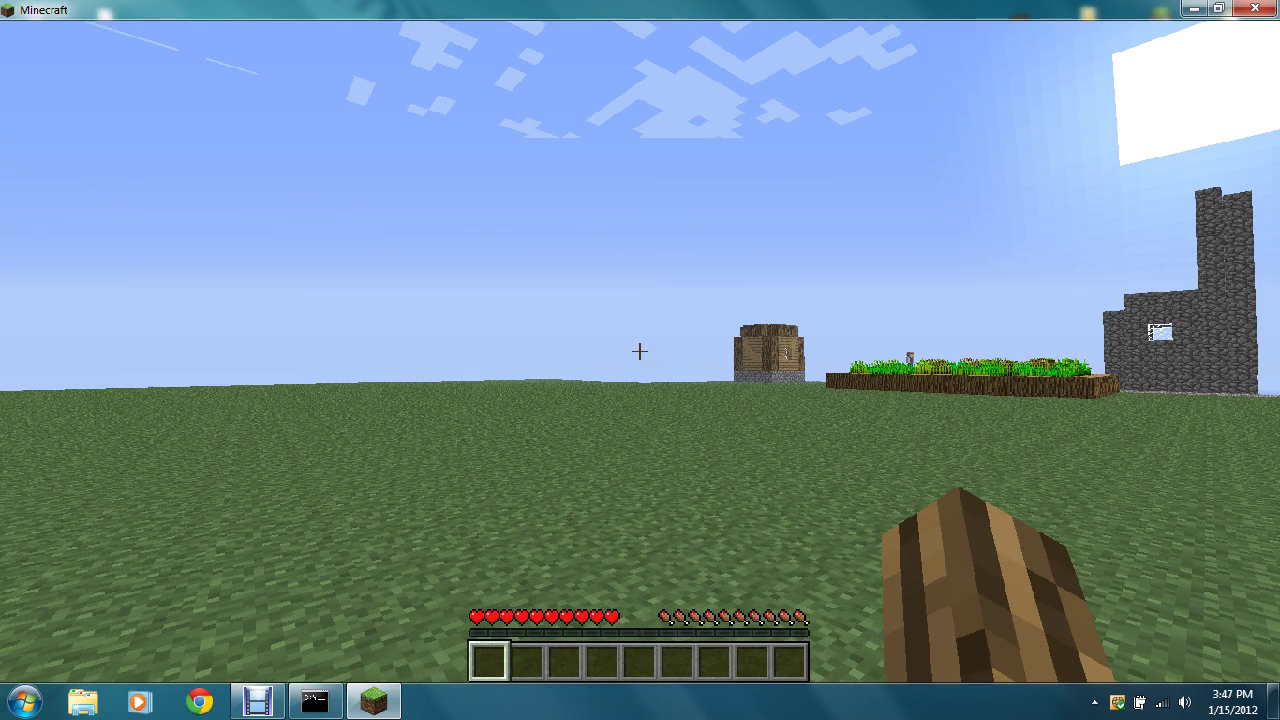
text(tsa)
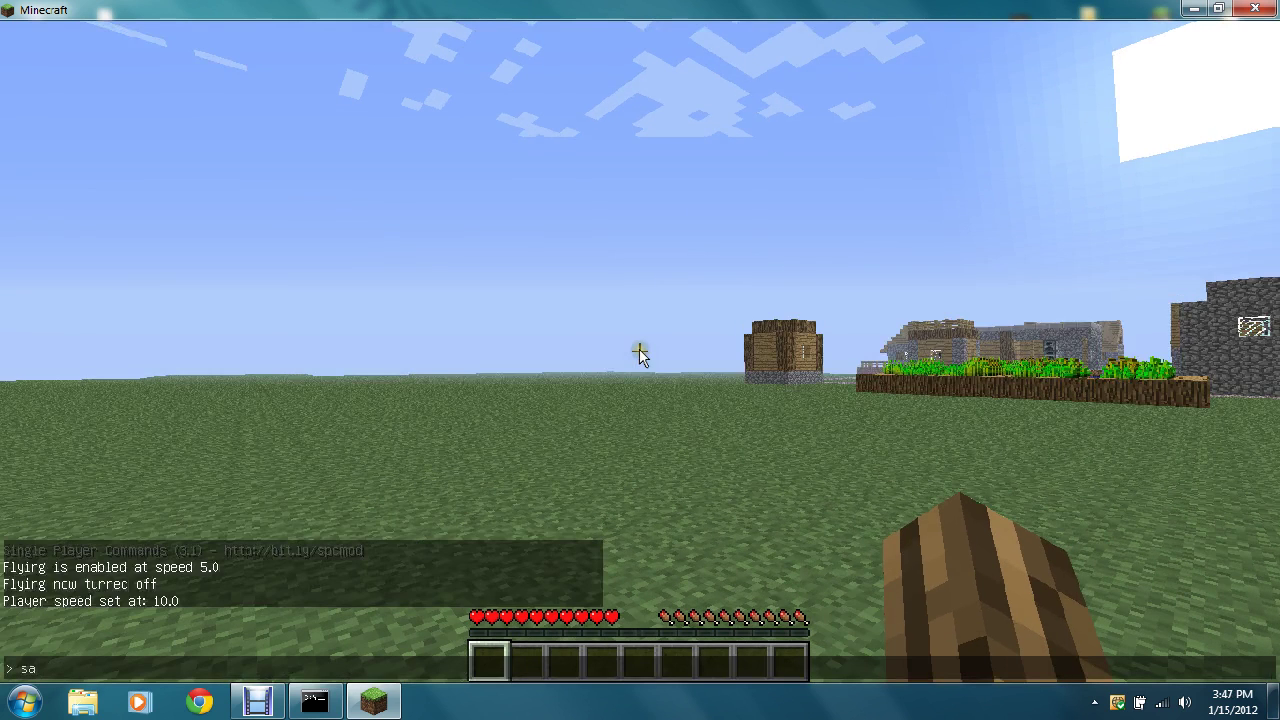
text(t)
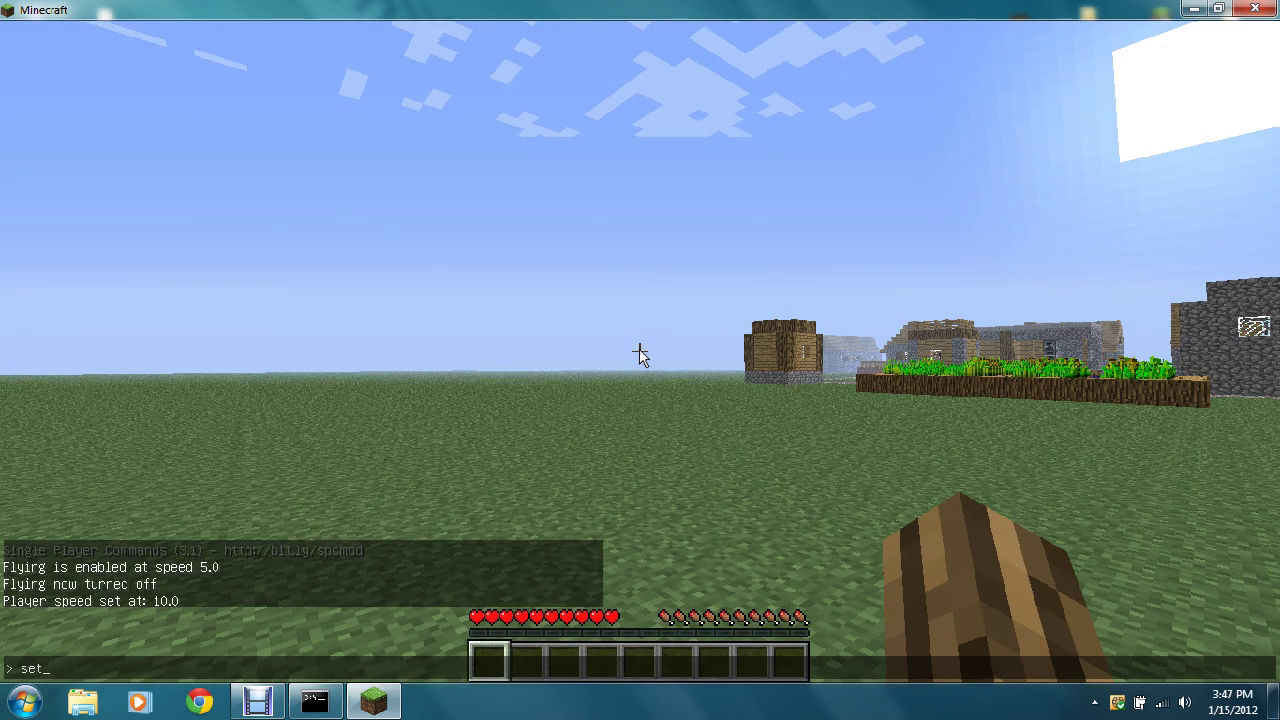
text(spe)
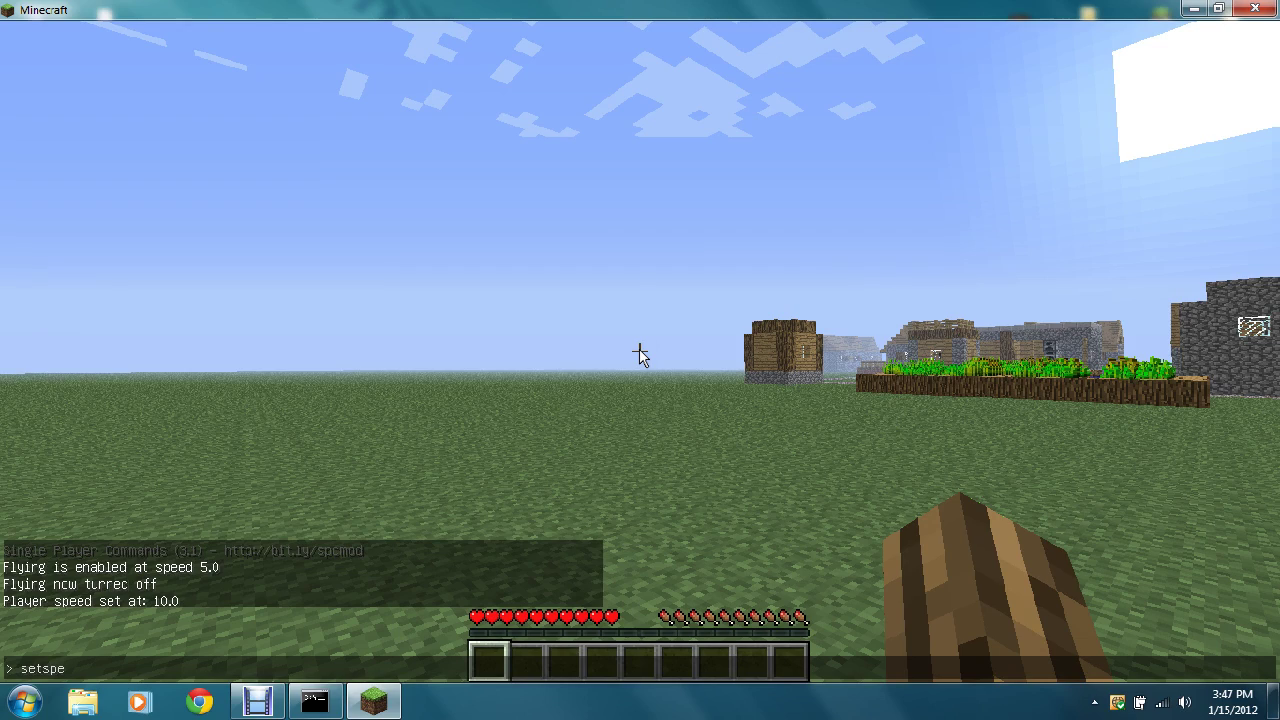
text(ed 1)
key(Return)
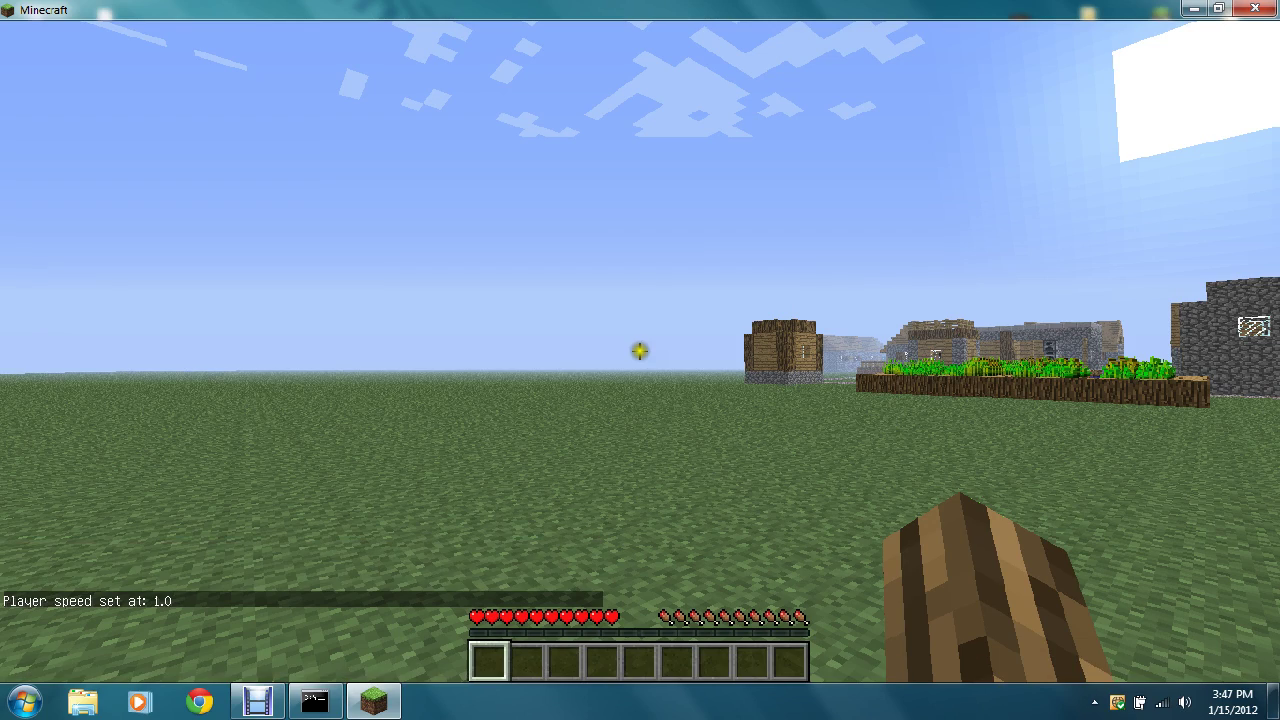
Walk past the cobblestone tower to the villager by the farm and open a house door
key(s)
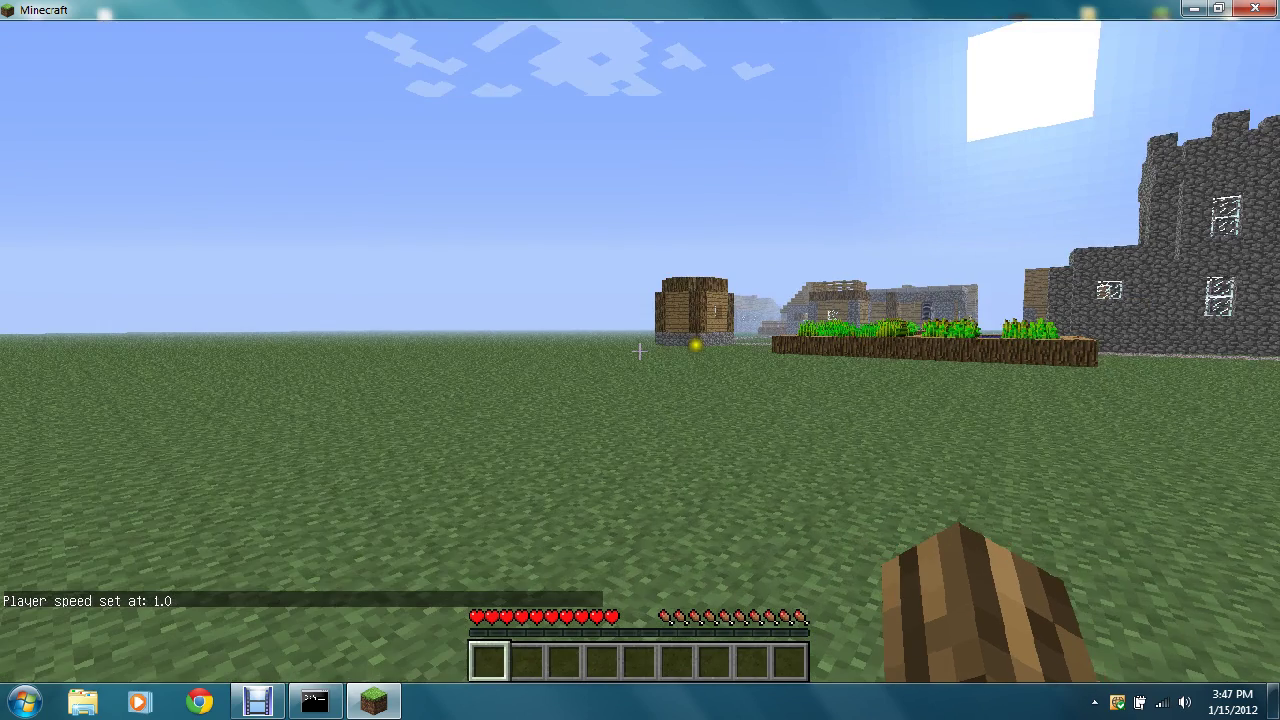
key(w)
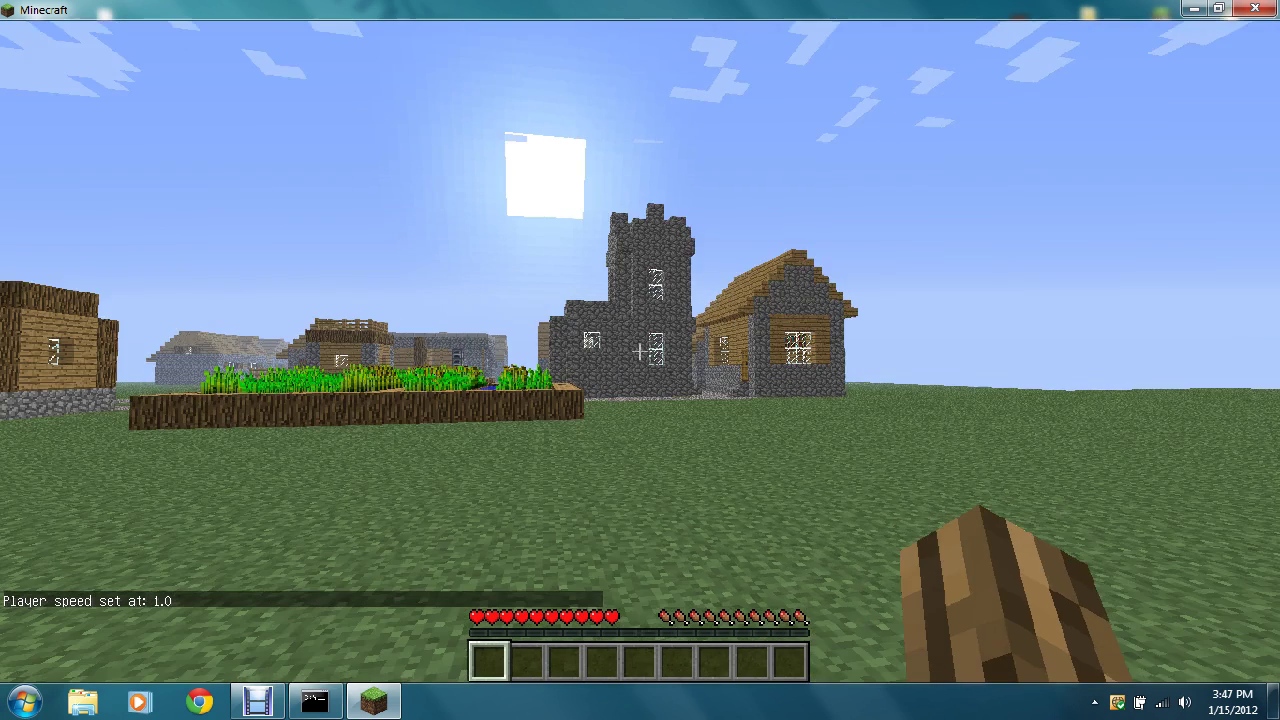
key(w)
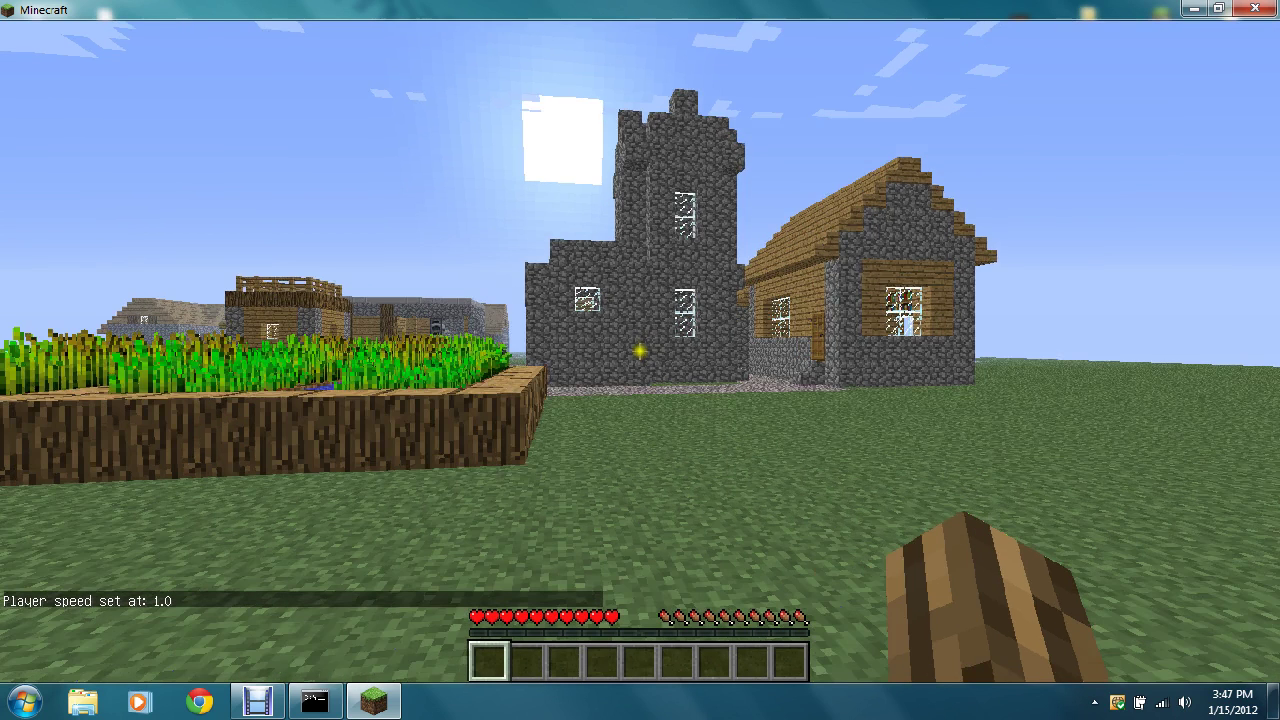
key(w)
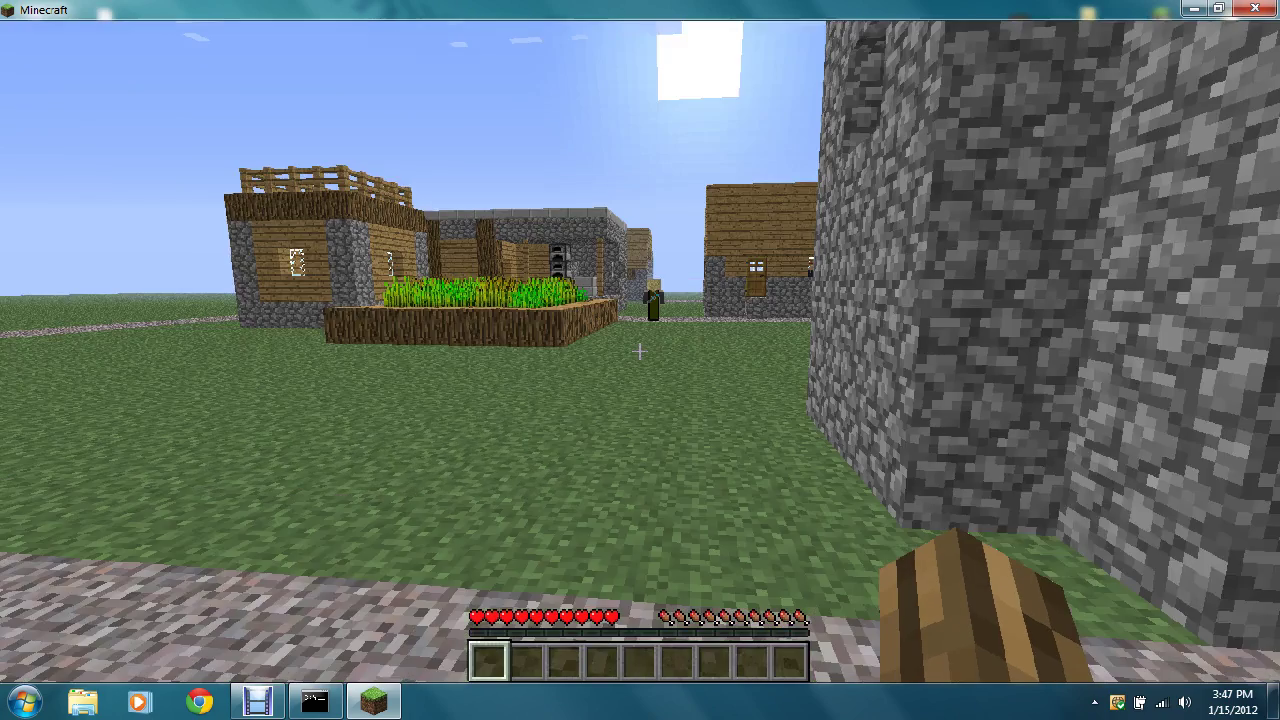
key(w)
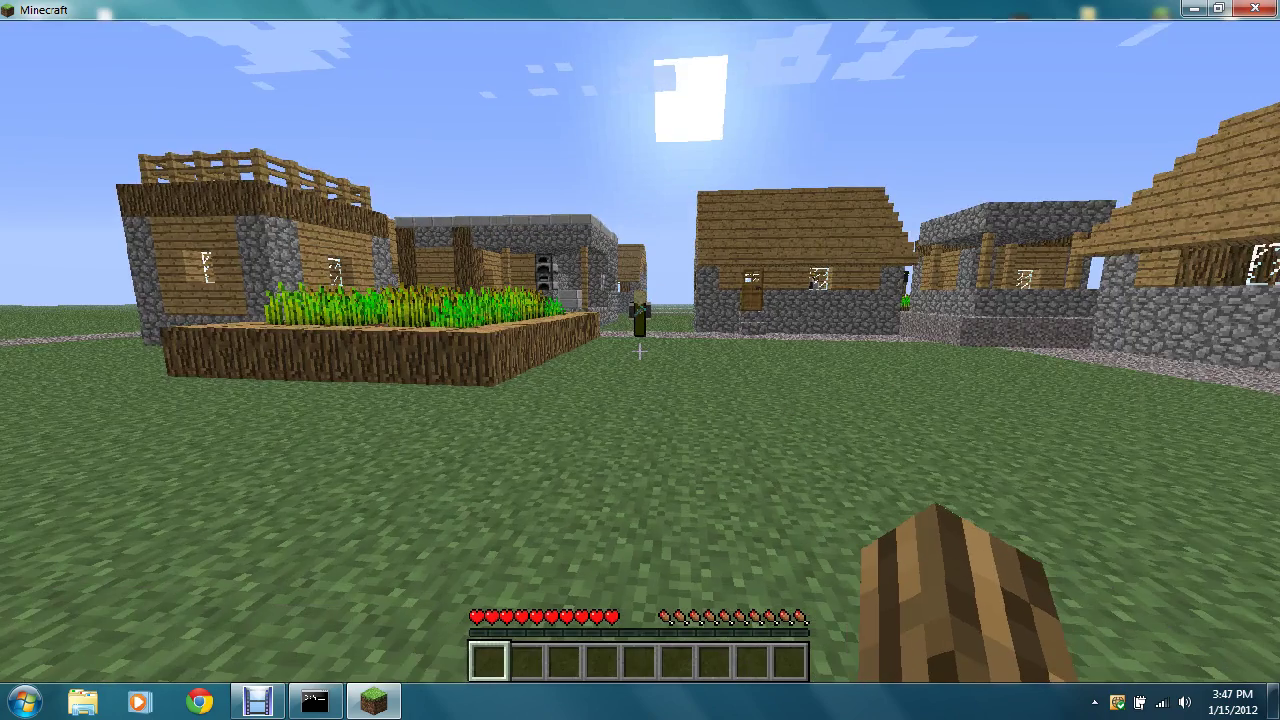
key(w)
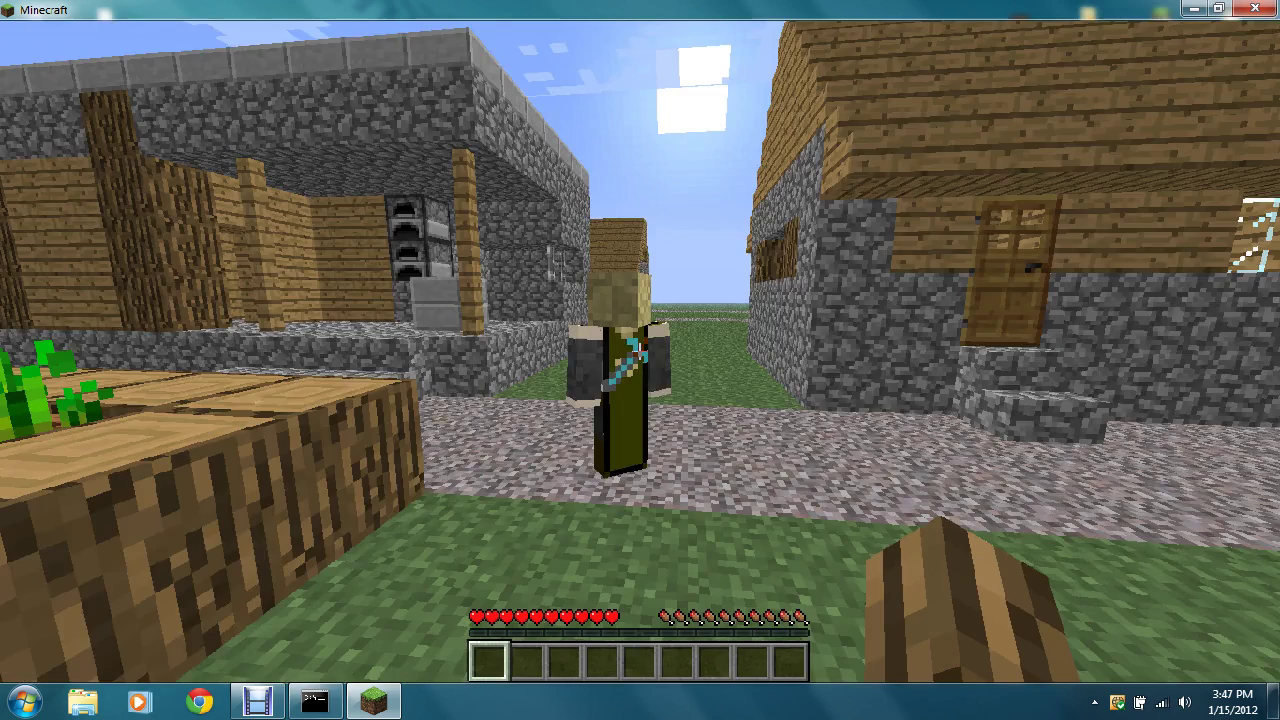
mouse_move(640, 360)
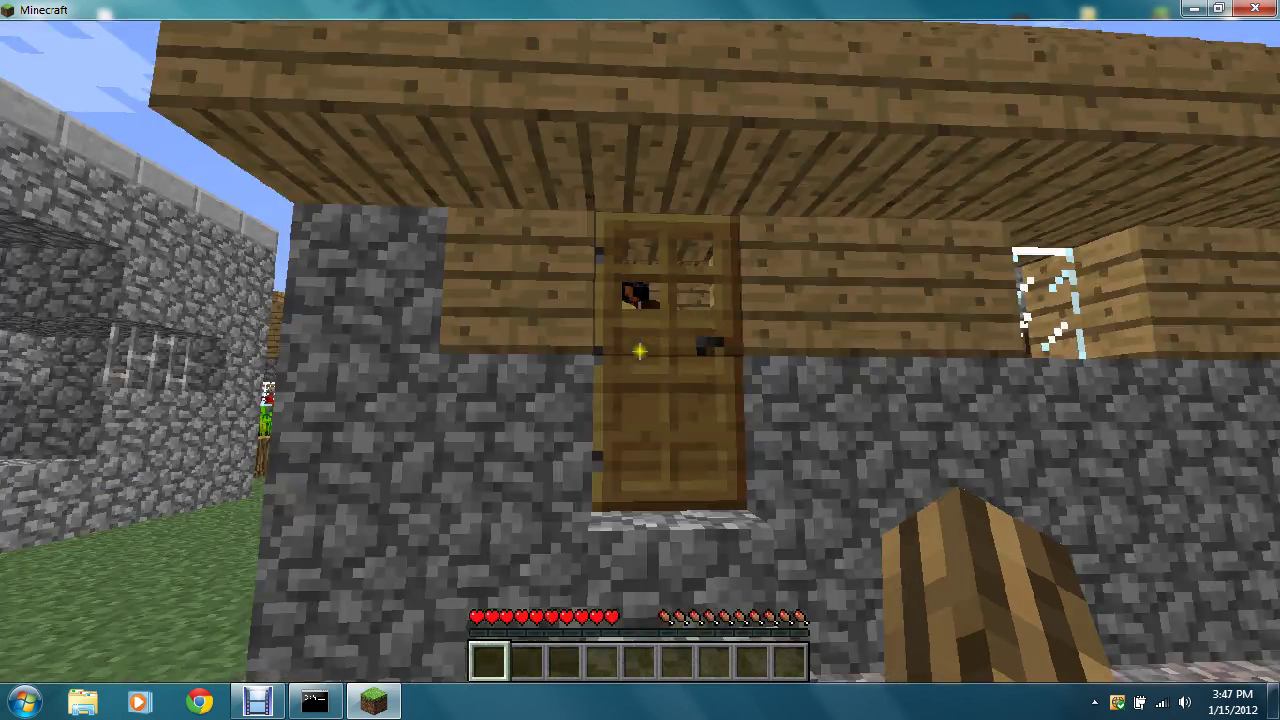
right_click(640, 351)
key(w)
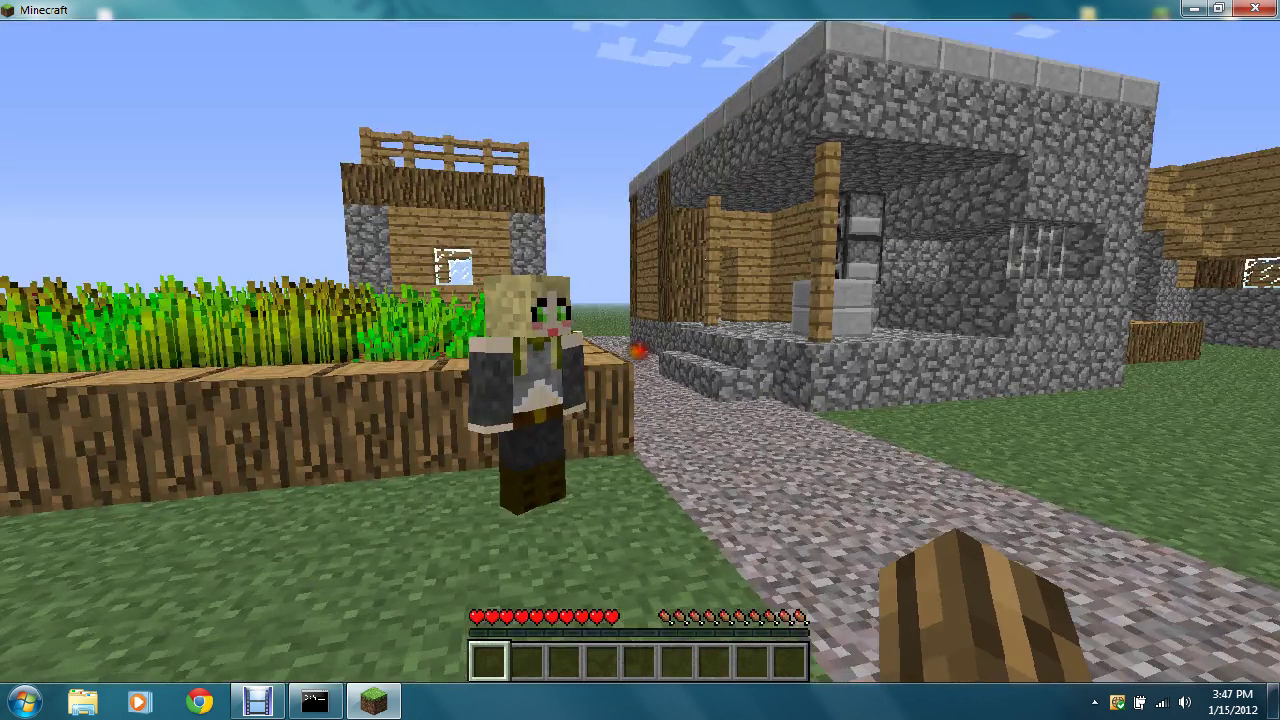
Chat with the smith villager three times, raising her hearts from 0 to 9
right_click(640, 360)
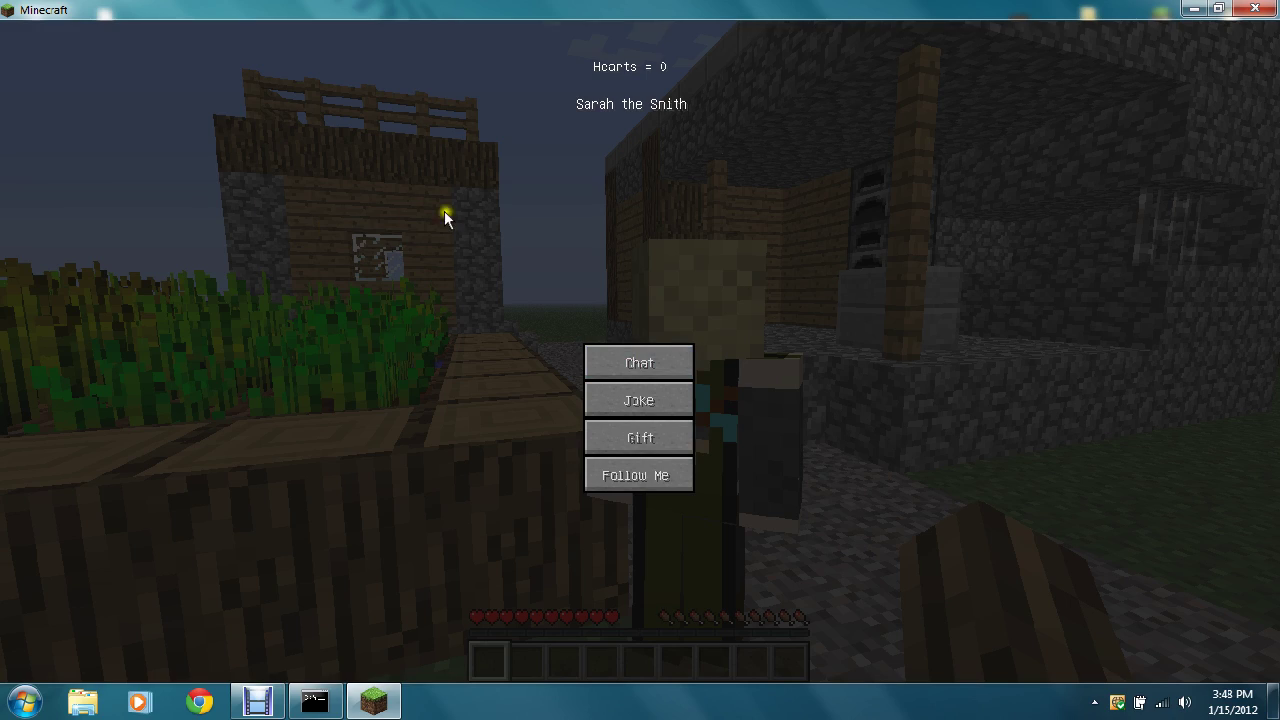
click(631, 352)
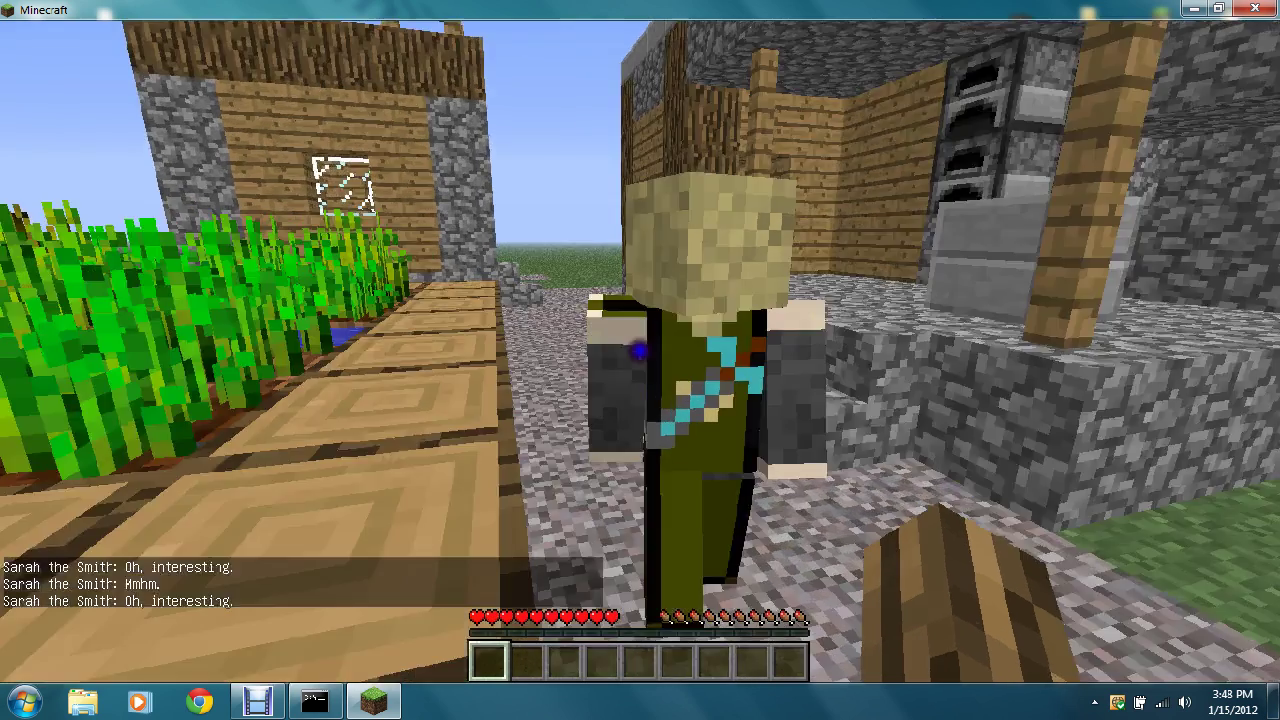
right_click(640, 360)
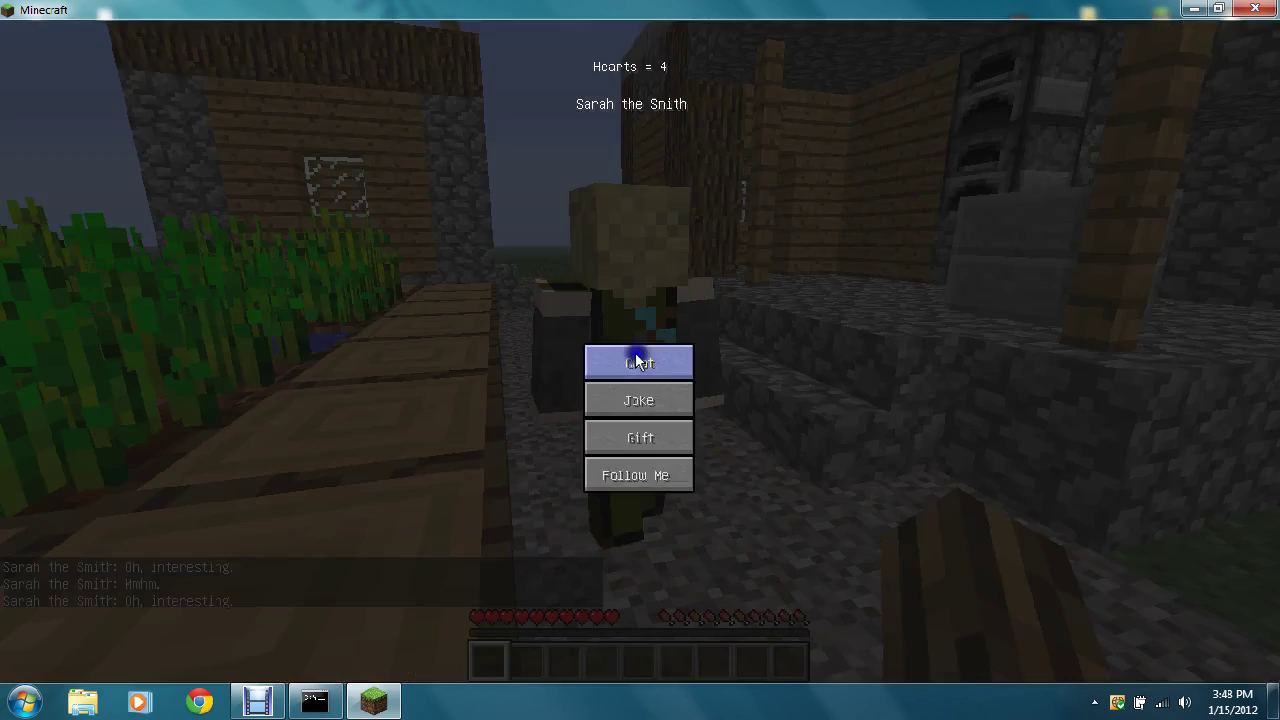
click(610, 363)
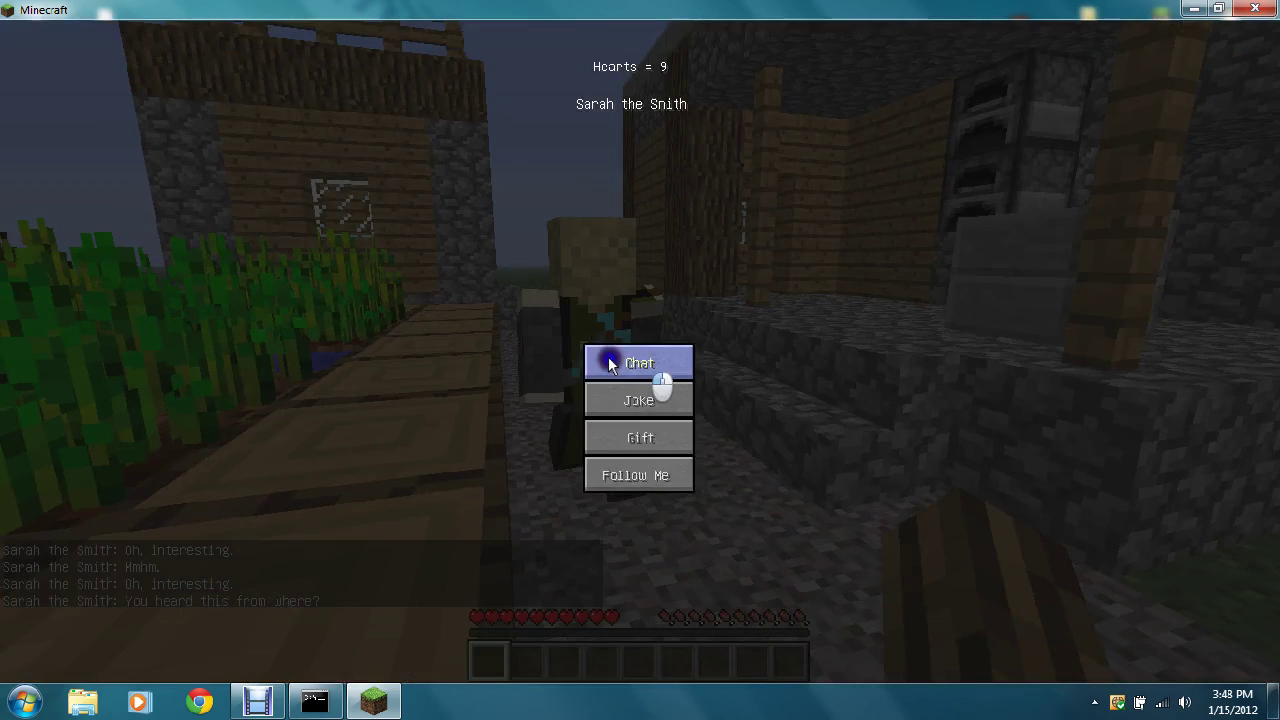
click(610, 363)
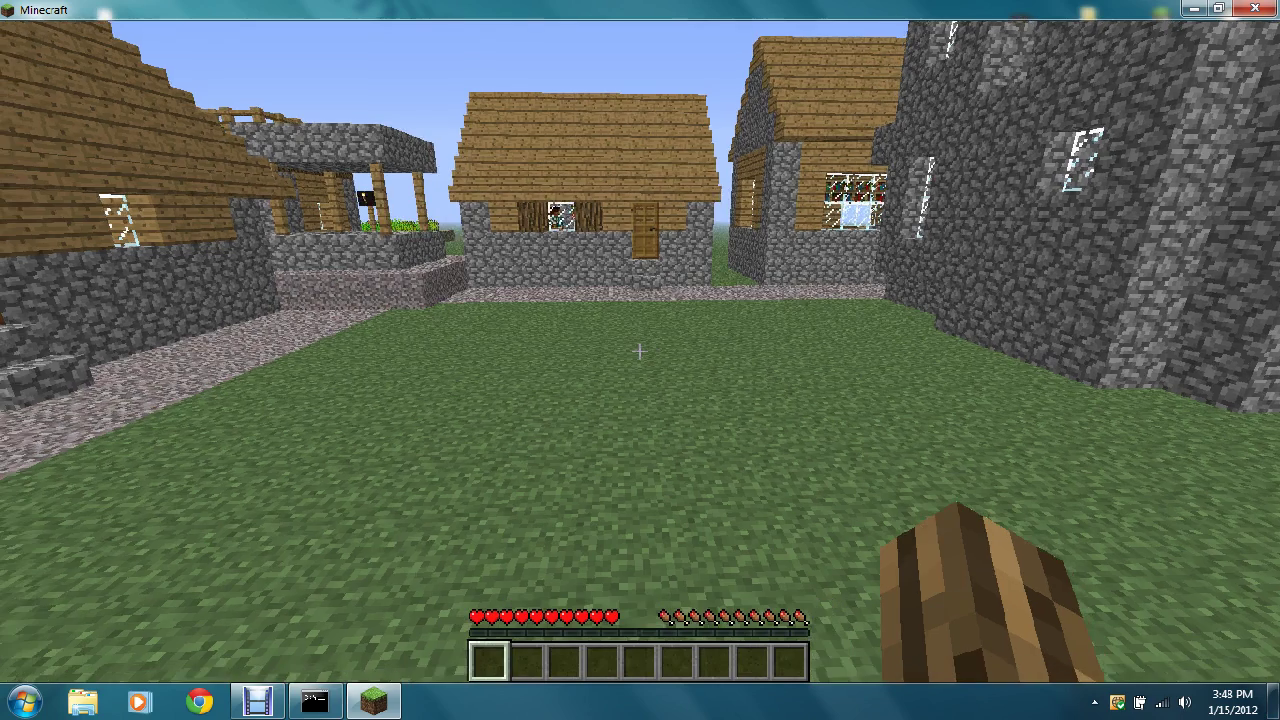
Walk through the village up to the farmer villager
key(w)
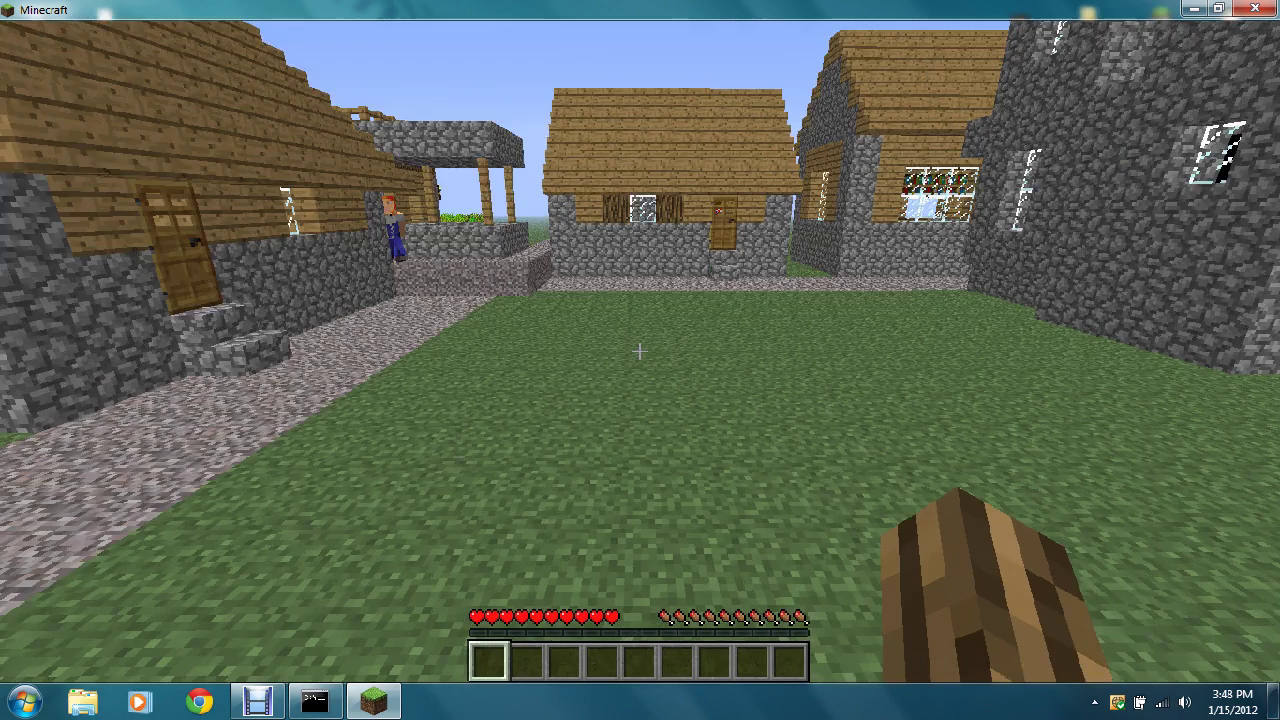
key(w)
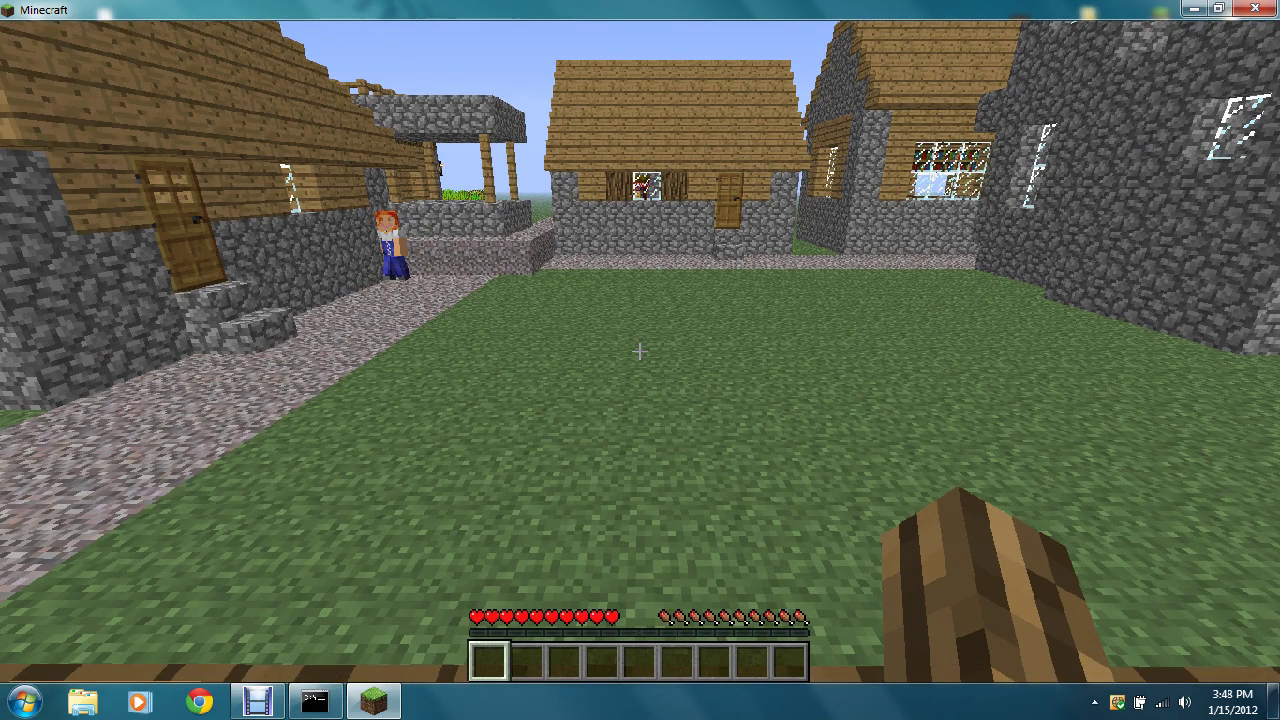
key(w)
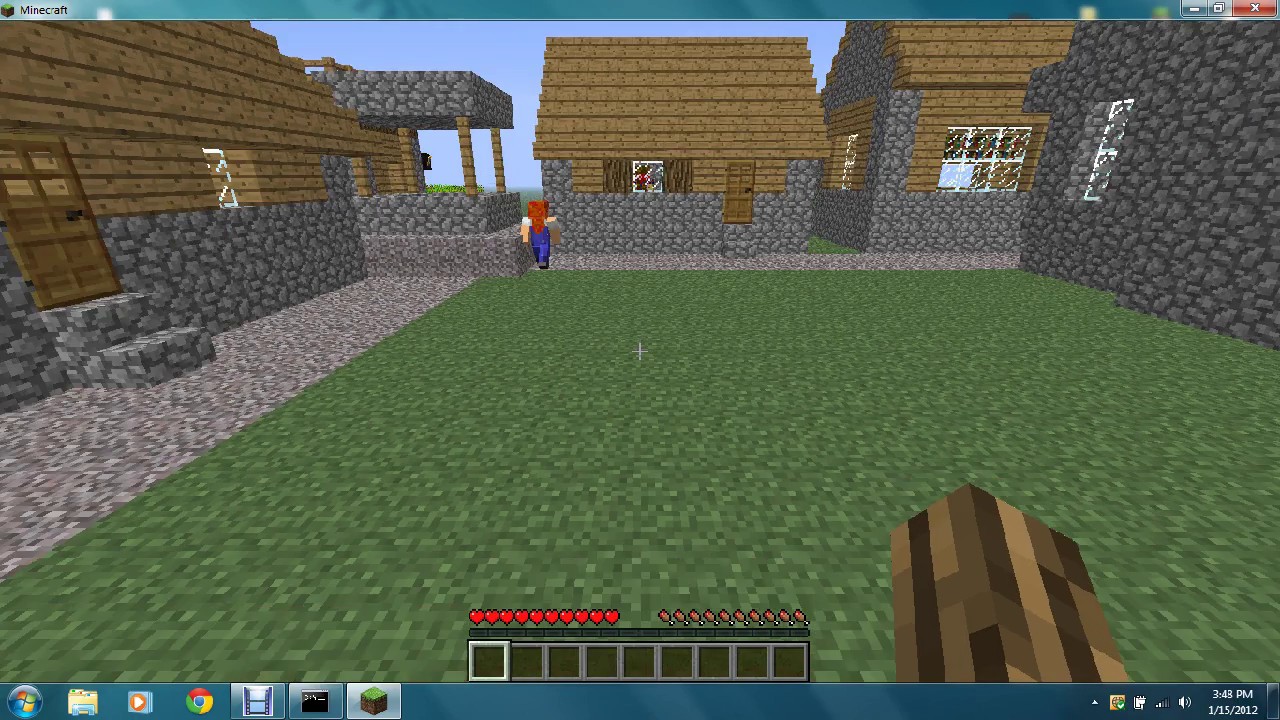
key(w)
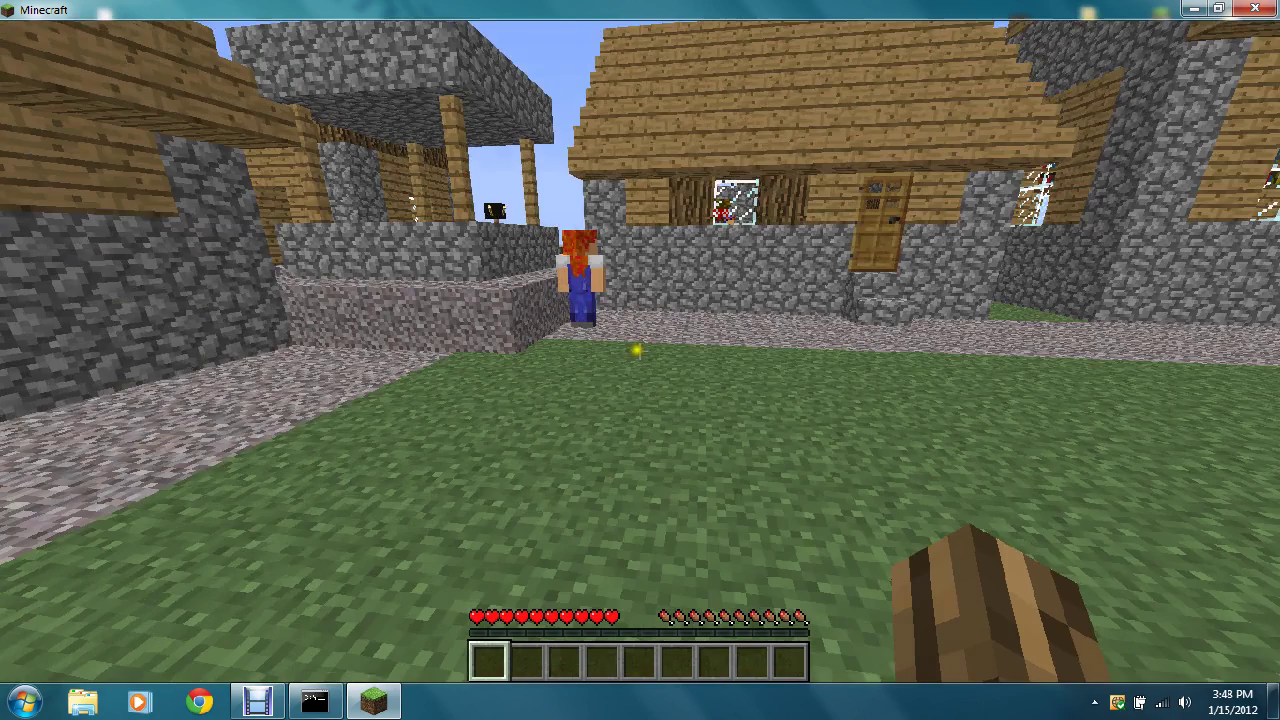
key(w)
Punch the farmer villager repeatedly until she falls dead
click(637, 350)
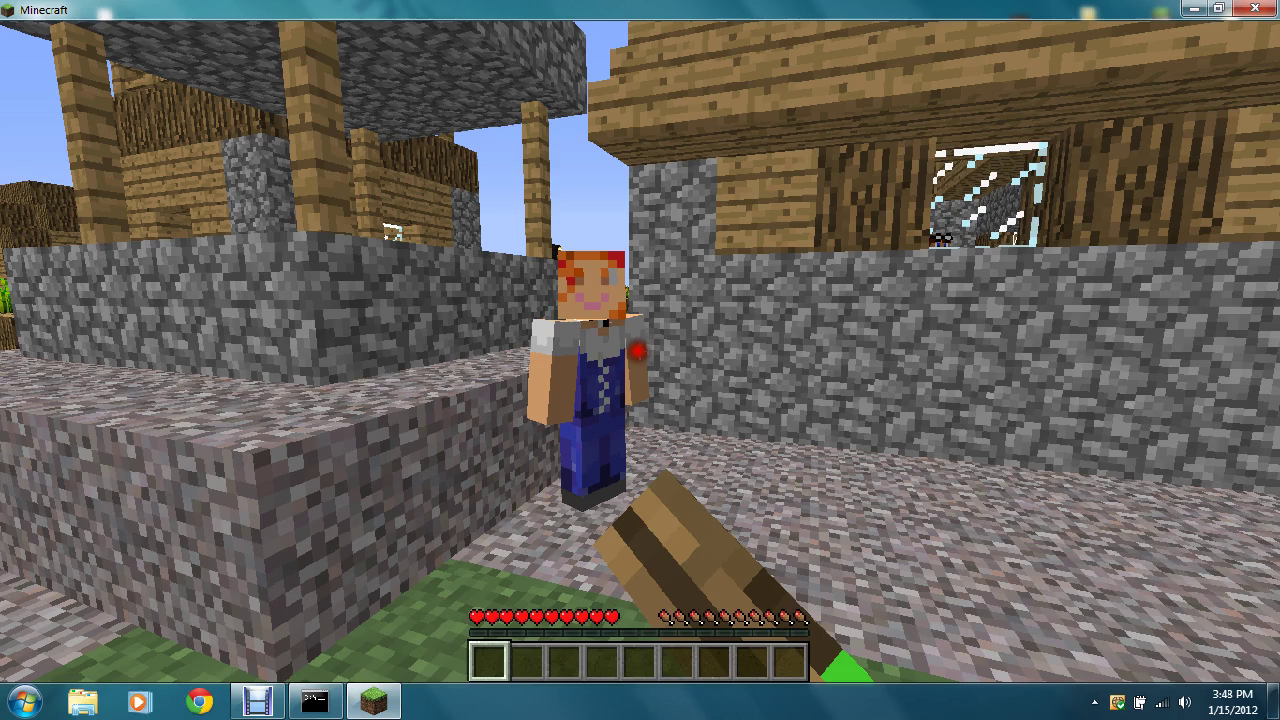
click(637, 350)
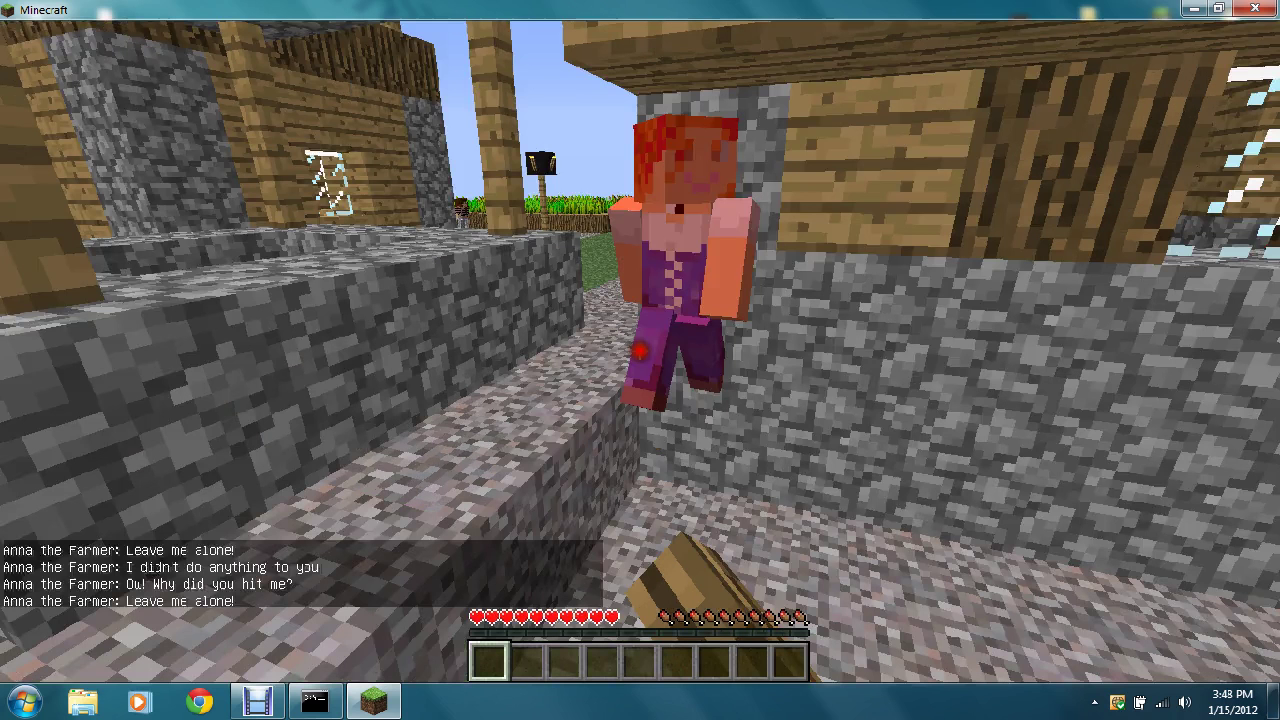
click(637, 350)
click(637, 350)
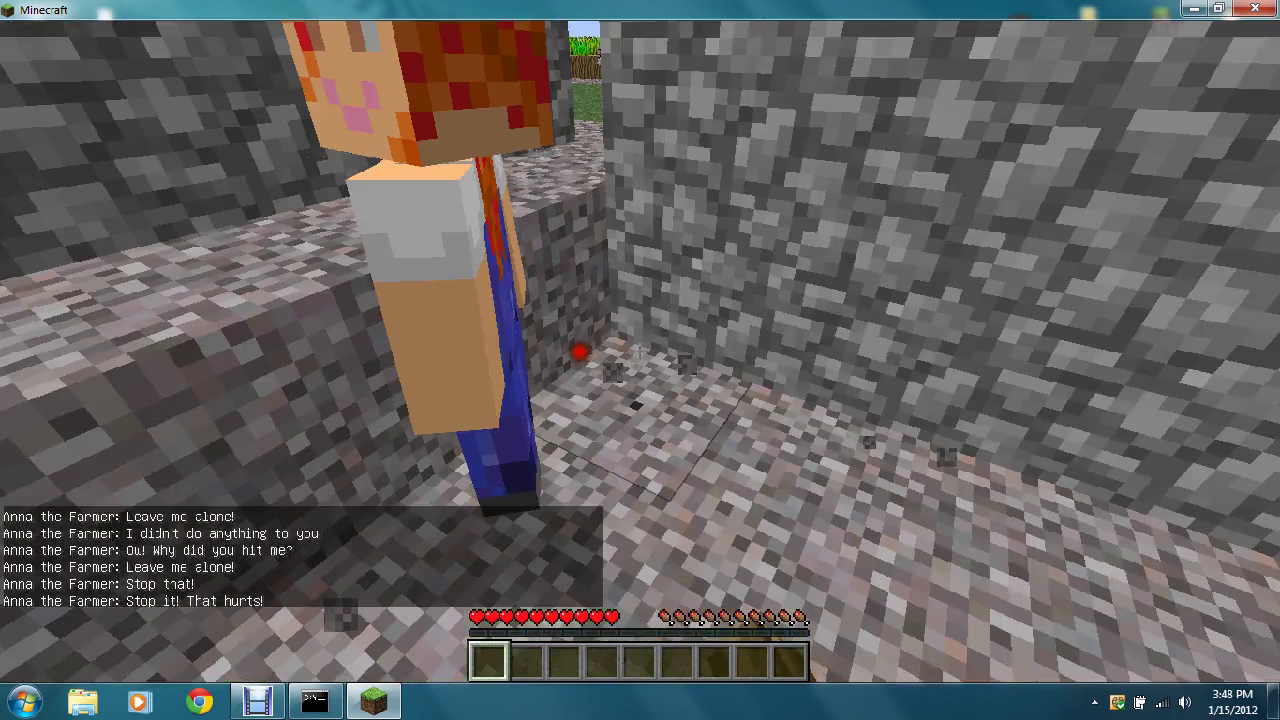
click(637, 350)
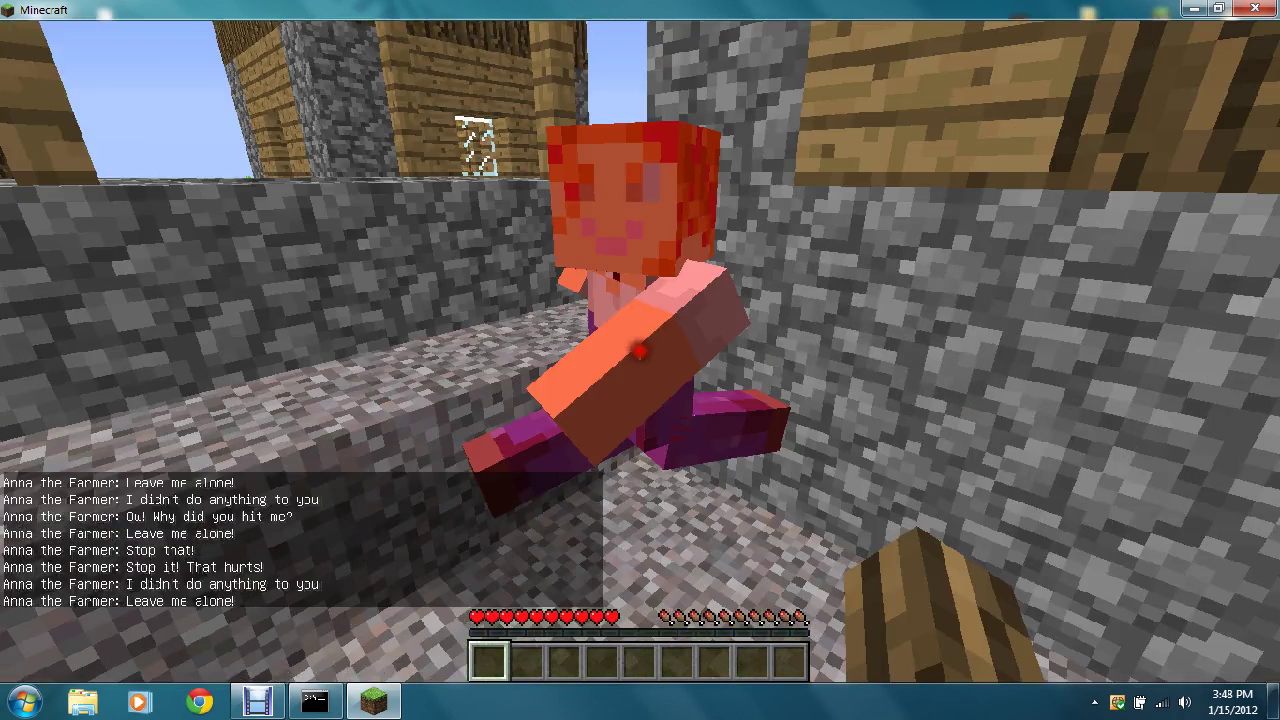
click(640, 350)
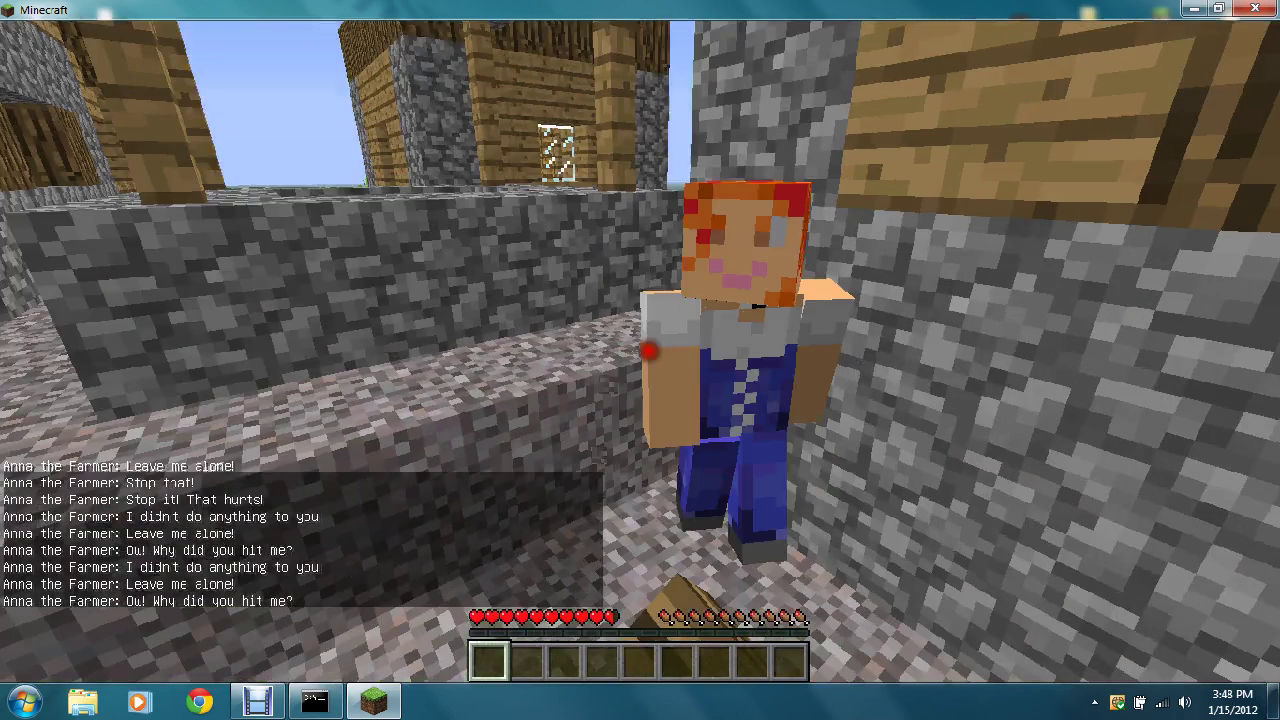
click(648, 350)
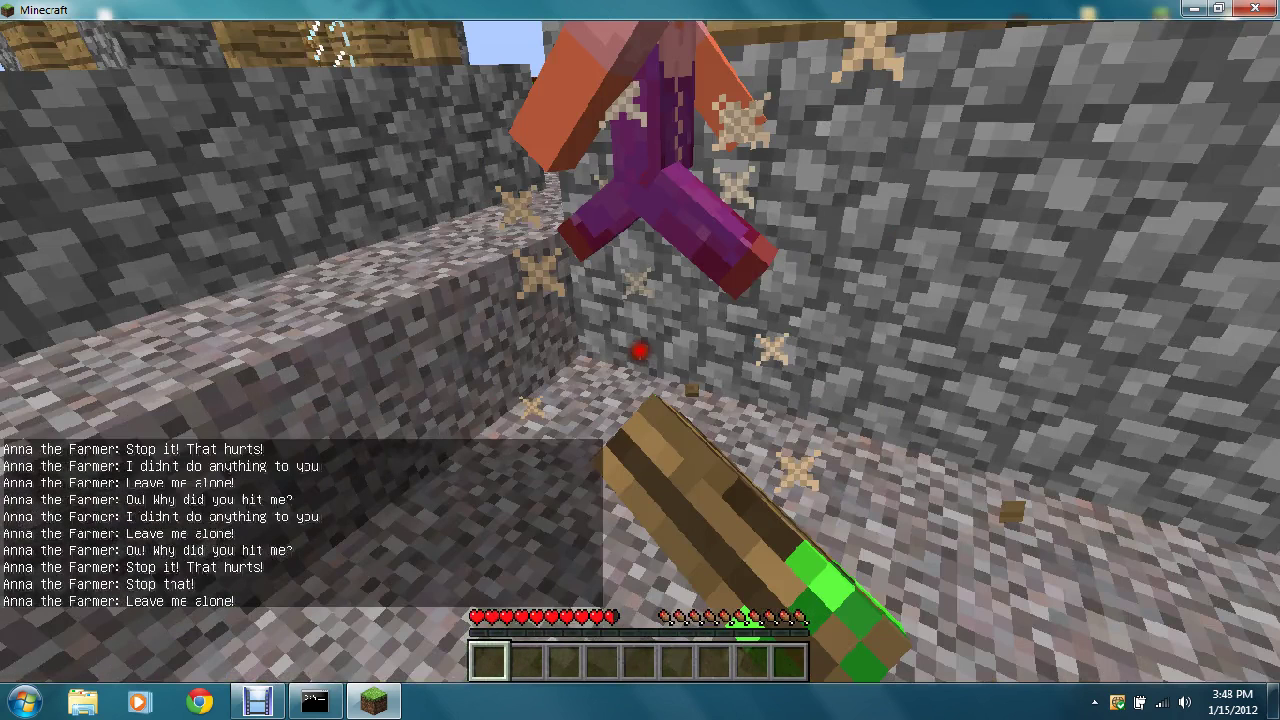
click(640, 350)
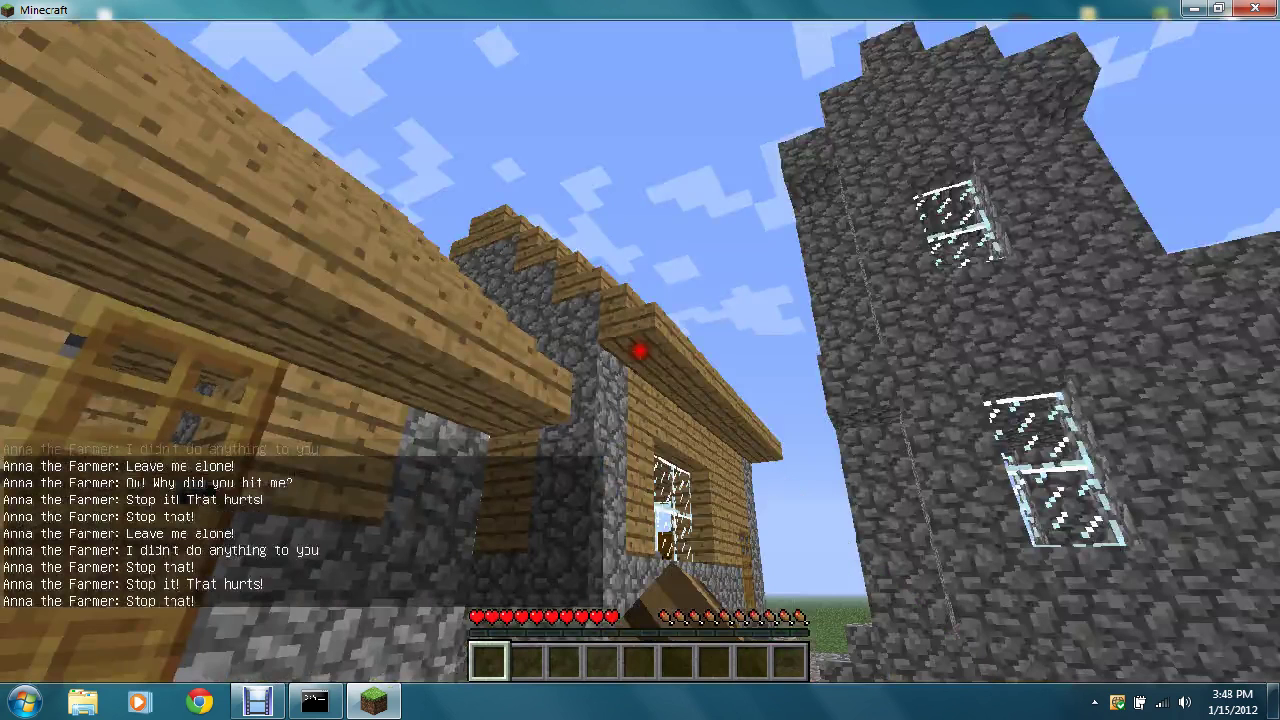
click(640, 350)
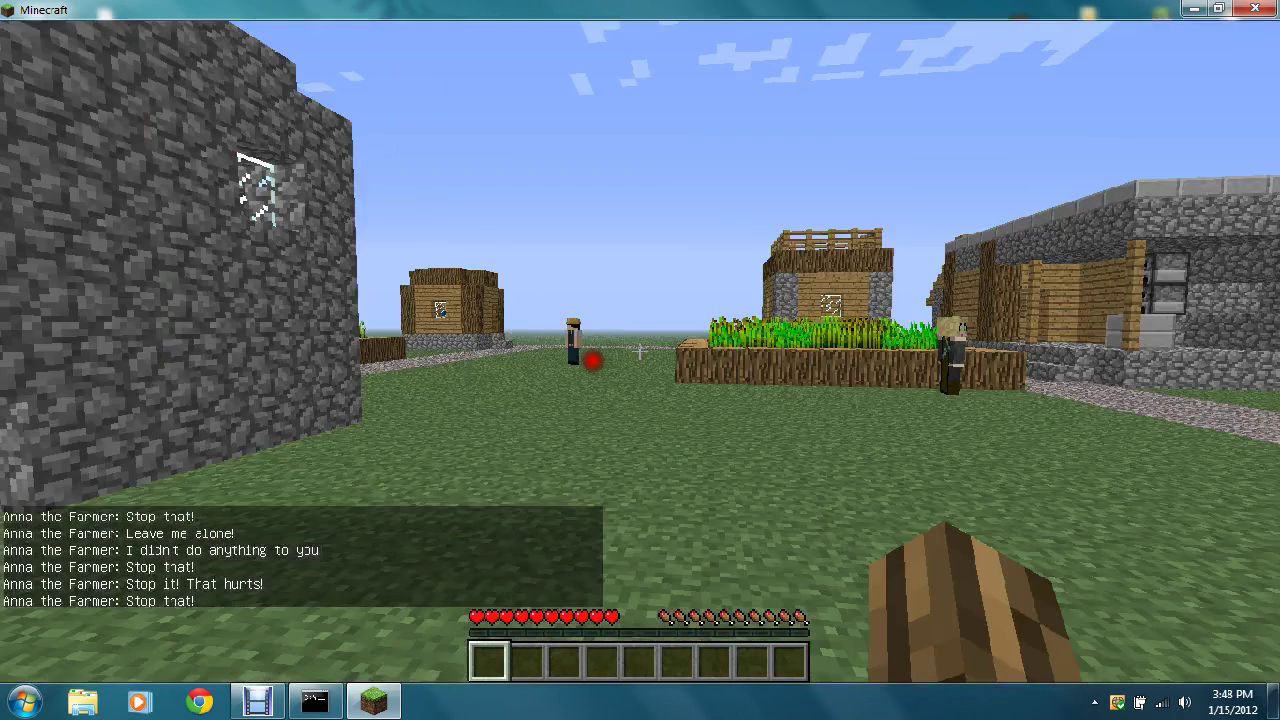